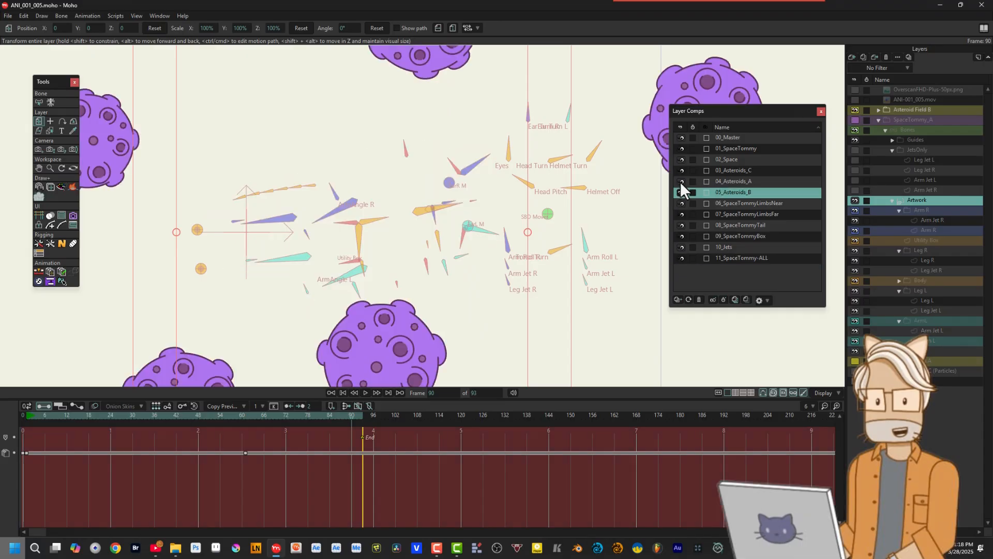
Step: Preview the 03_Asteroids_C and 02_Space layer comps
left_click(679, 171)
left_click(680, 159)
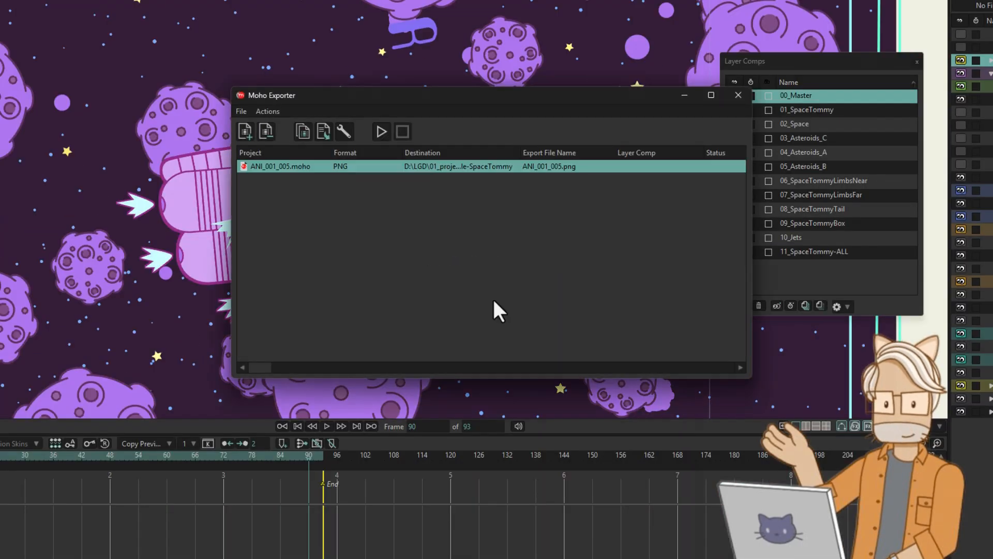
left_click(326, 132)
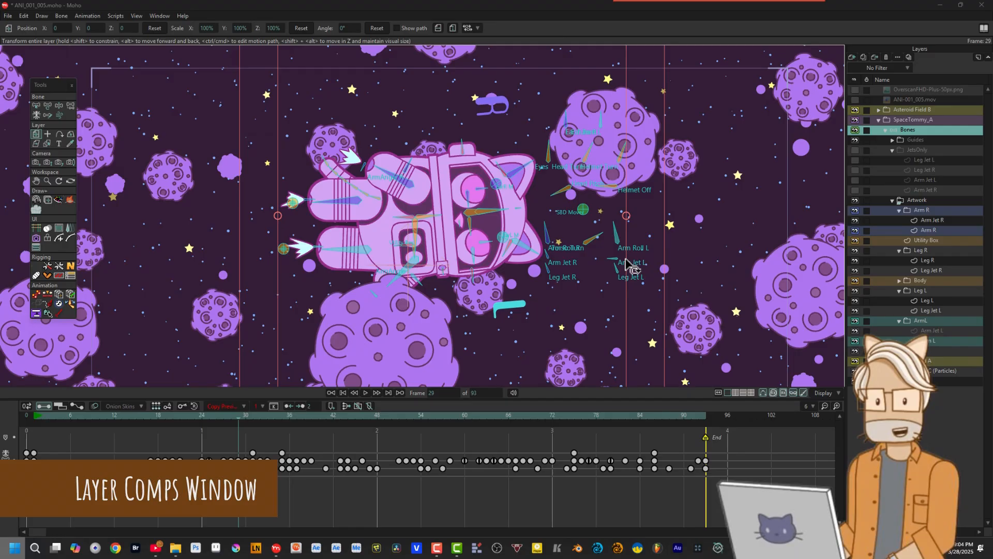
Step: Open the Layer Comps window
left_click(160, 15)
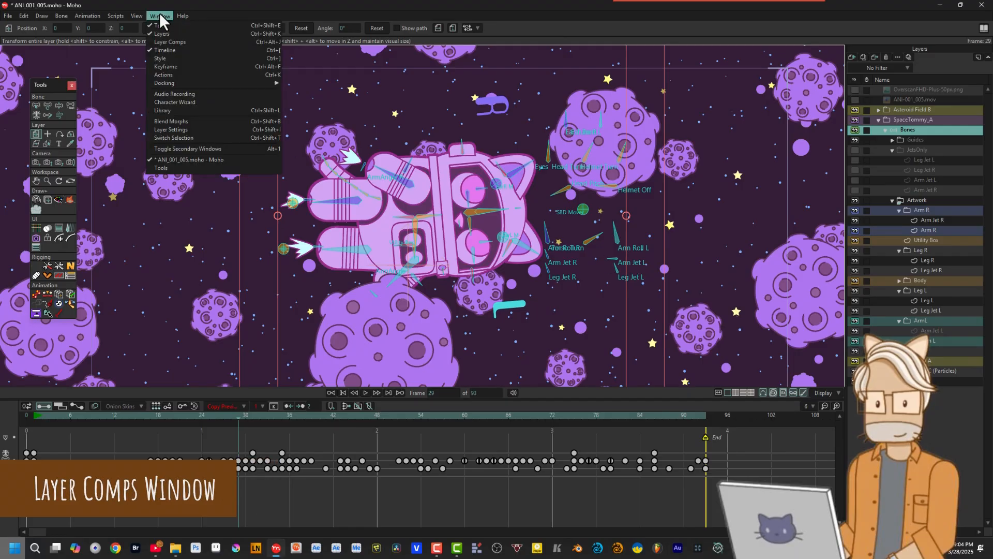
left_click(163, 41)
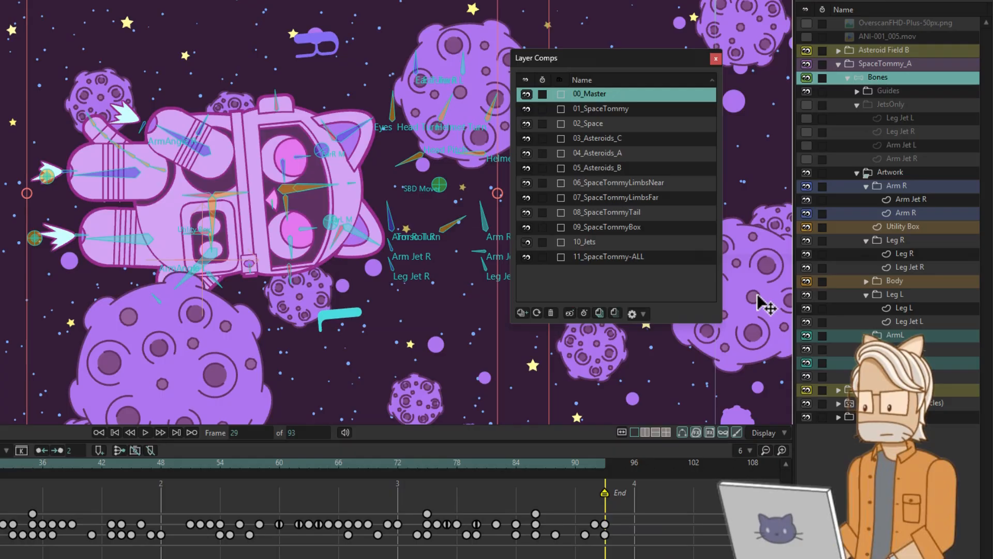
Step: Preview the character comps 11_SpaceTommy-ALL, 01_SpaceTommy, 06_SpaceTommyLimbsNear, 07_SpaceTommyLimbsFar, 08_SpaceTommyTail, 09_SpaceTommyBox and 10_Jets
left_click(522, 257)
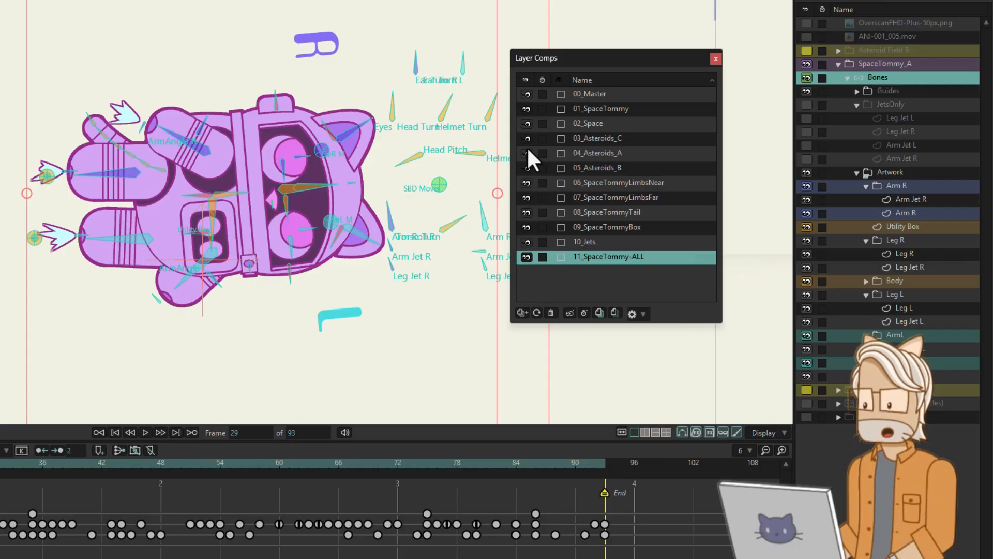
left_click(525, 108)
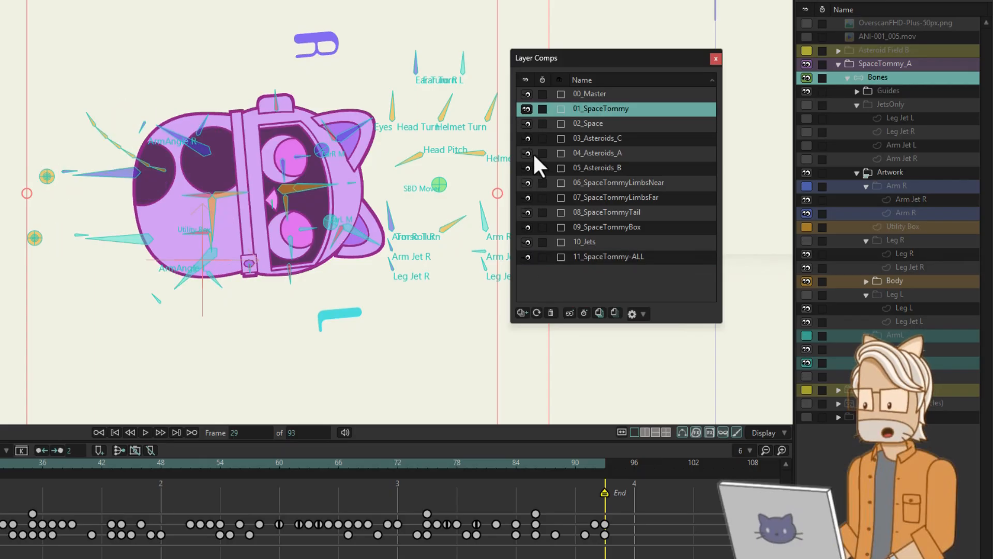
left_click(525, 184)
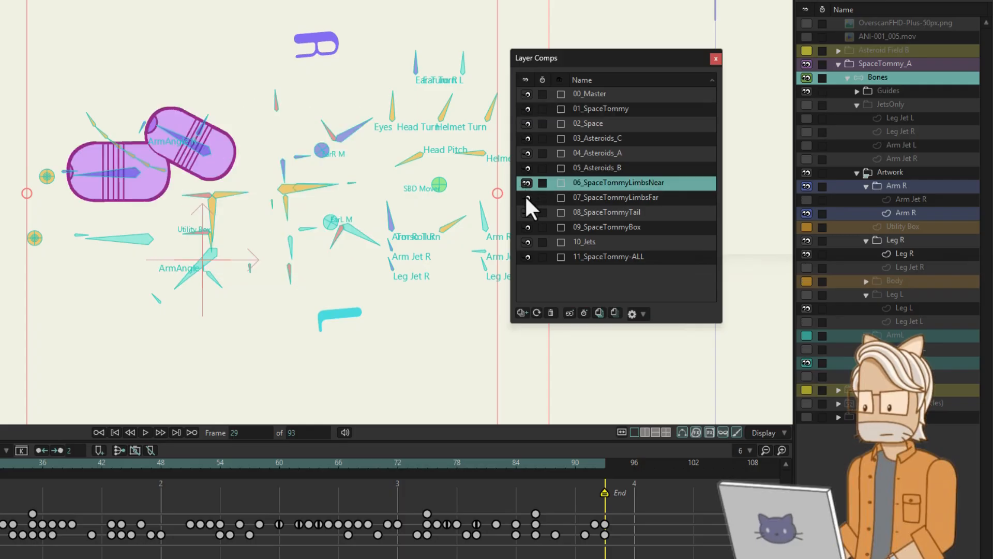
left_click(524, 196)
left_click(525, 213)
left_click(526, 224)
left_click(526, 240)
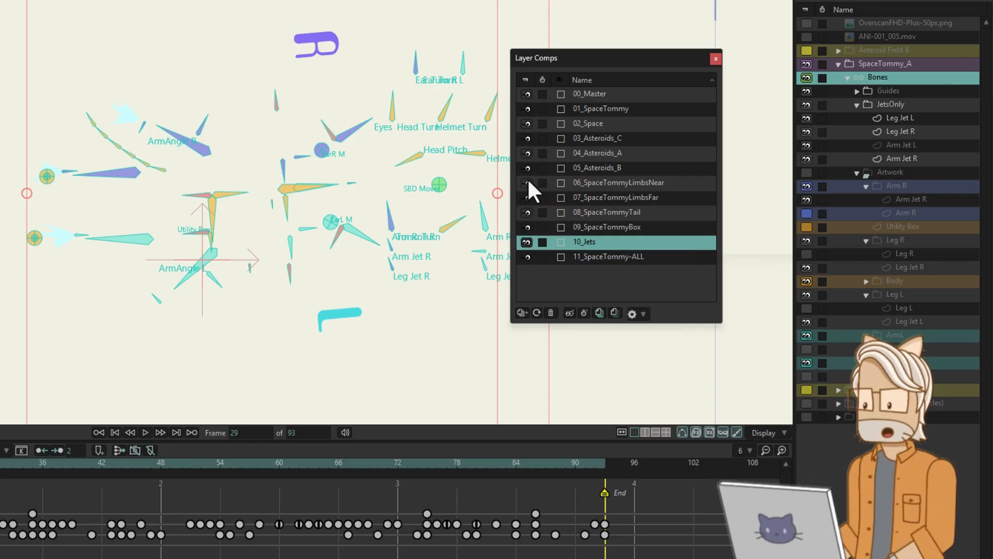
Step: Preview the 02_Space, 03_Asteroids_C, 04_Asteroids_A and 05_Asteroids_B comps and return to 00_Master
left_click(525, 124)
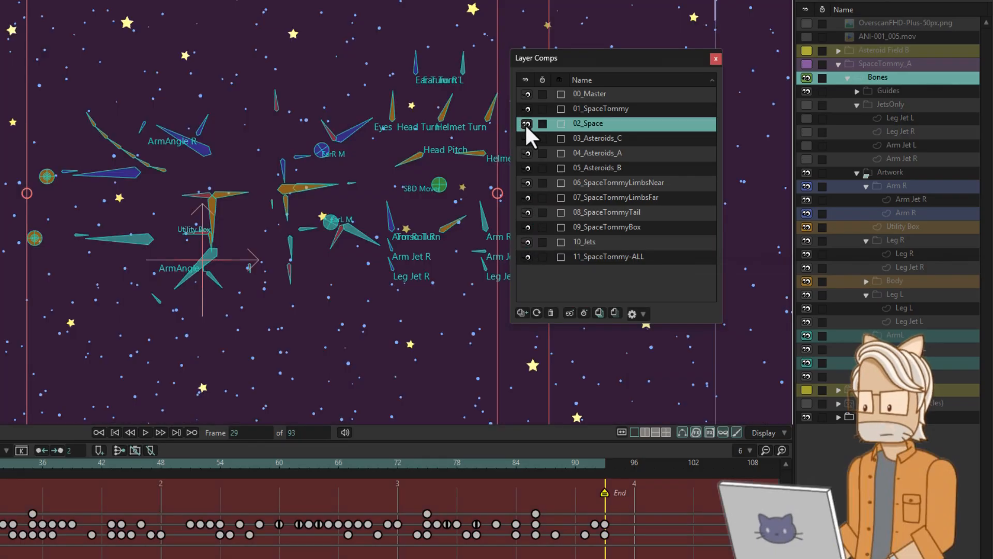
left_click(526, 138)
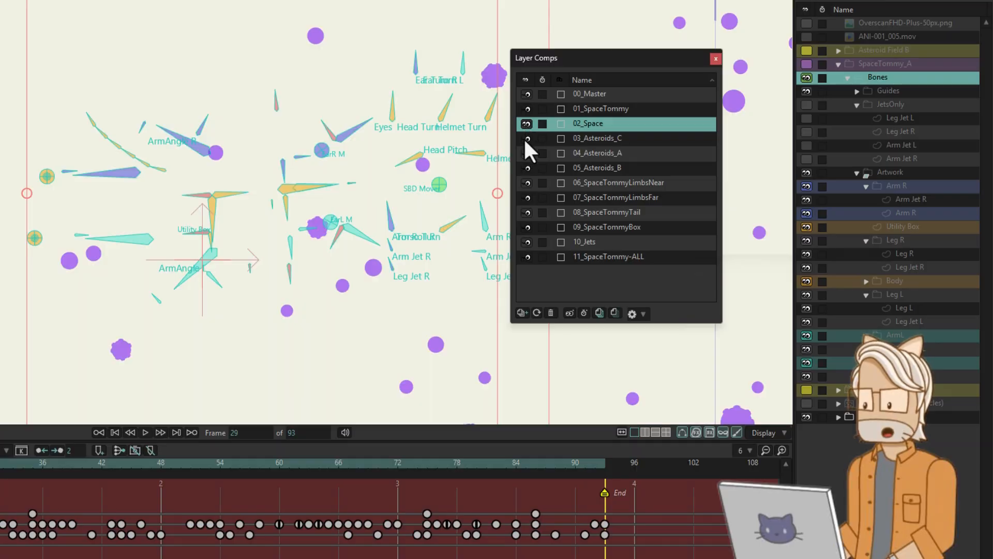
left_click(527, 153)
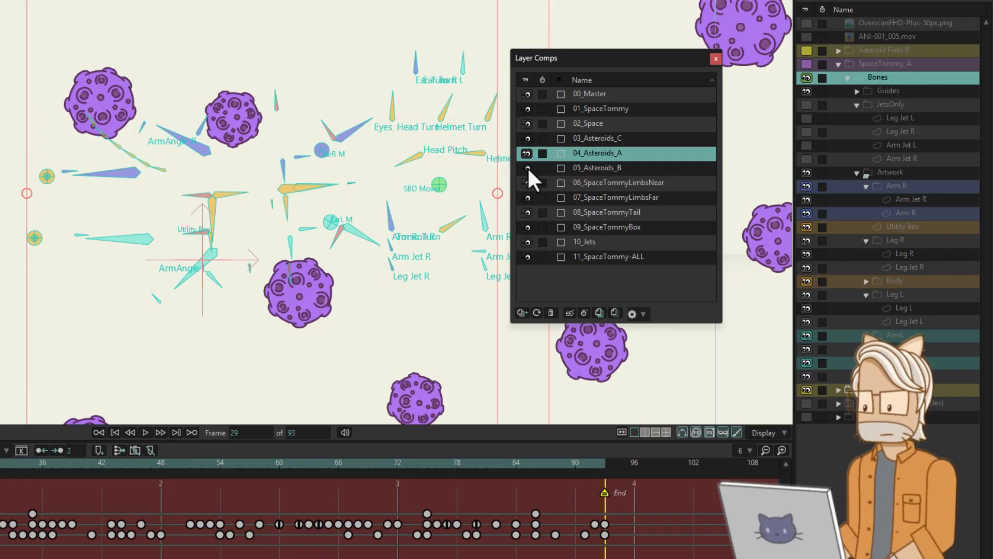
left_click(527, 167)
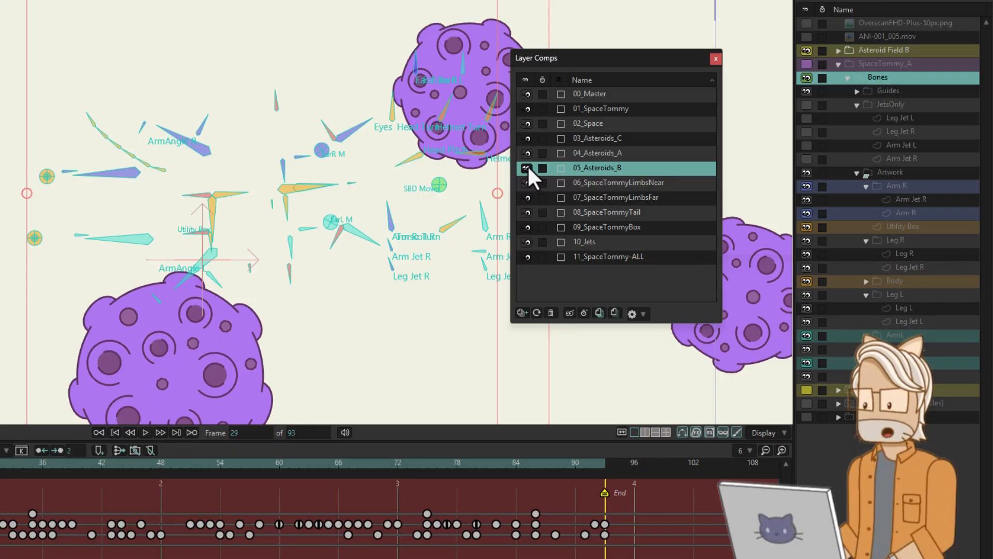
left_click(526, 98)
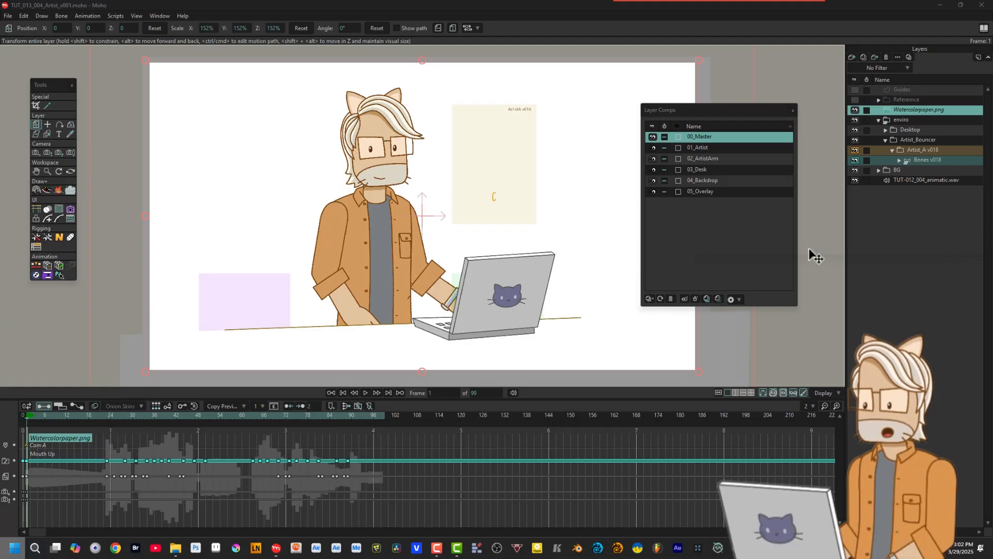
Step: Delete all the existing layer comps, from 00_Master through 05_Overlay
left_click(729, 136)
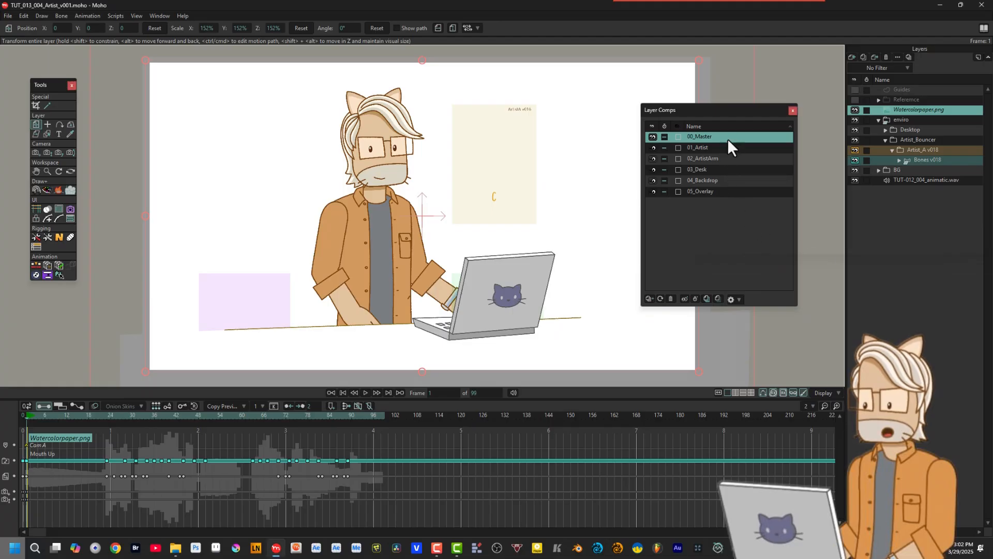
left_click(707, 192, "shift")
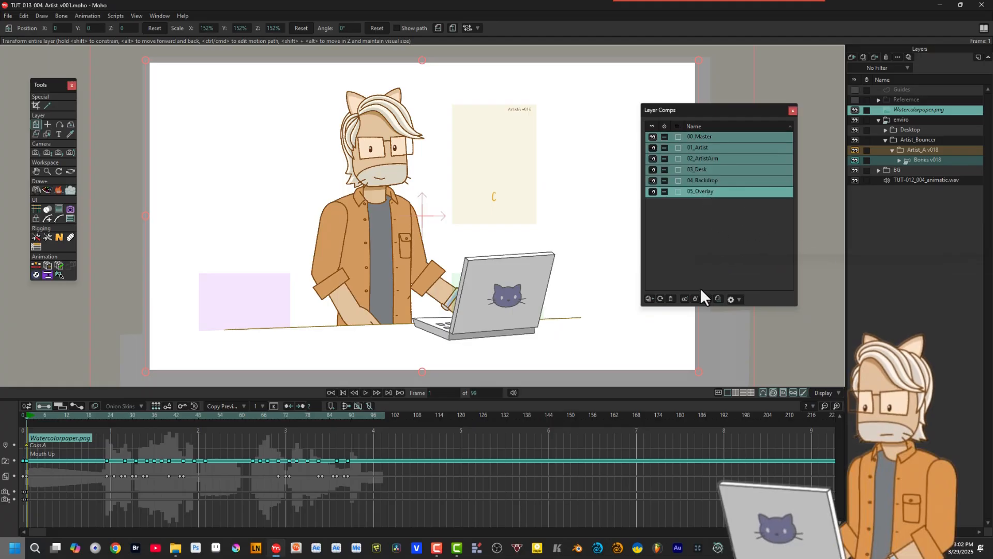
left_click(671, 297)
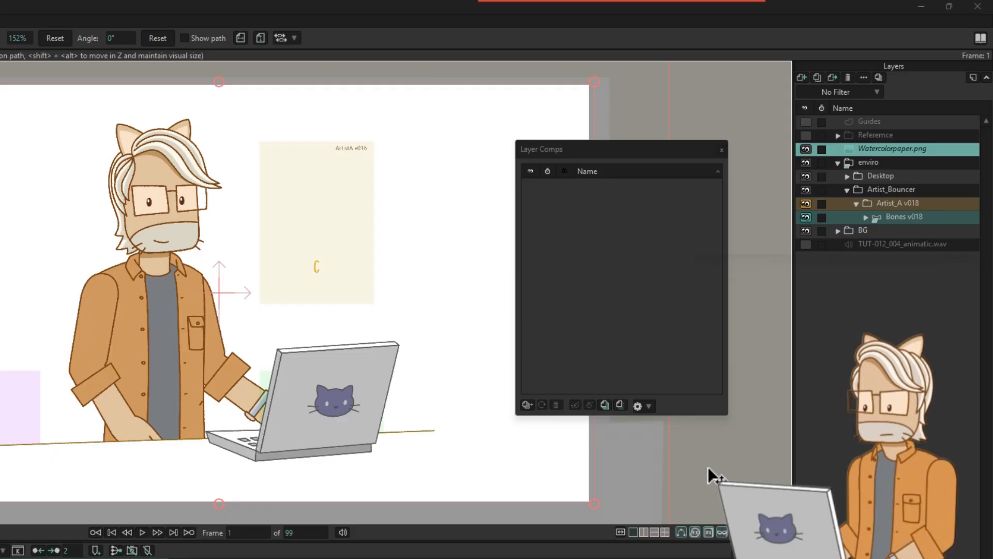
Step: Create a layer comp named 00_Master from the full scene and update it to the current layer visibility
left_click(526, 405)
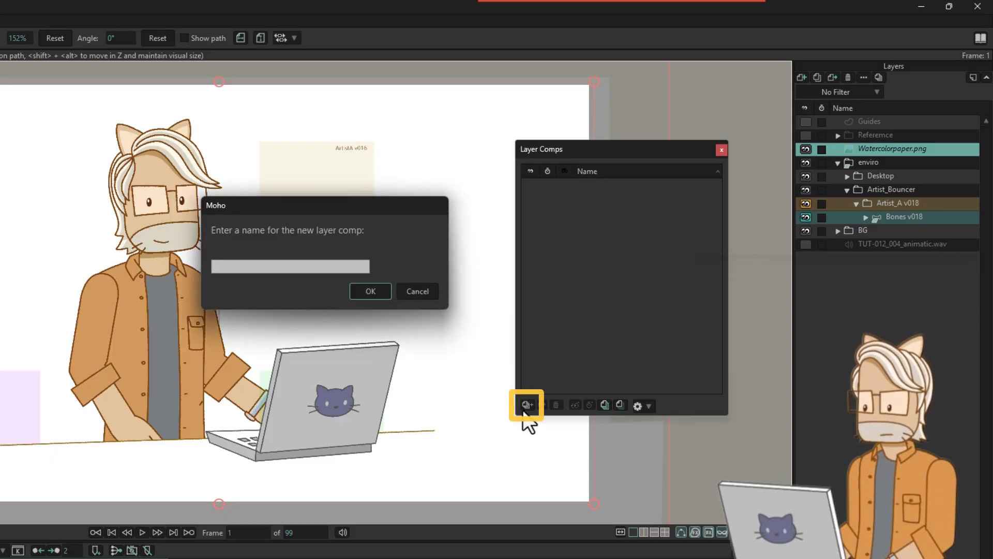
type("00_Master")
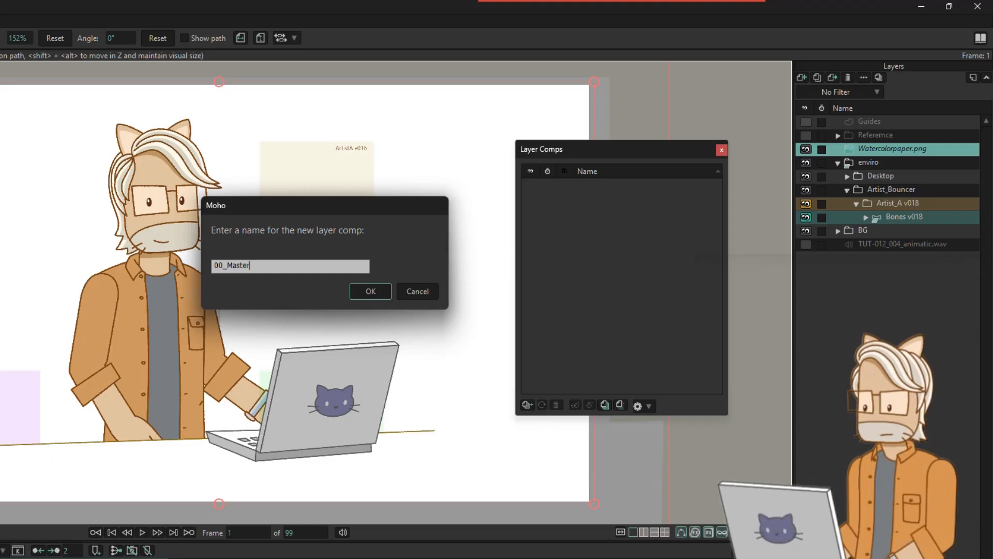
left_click(374, 289)
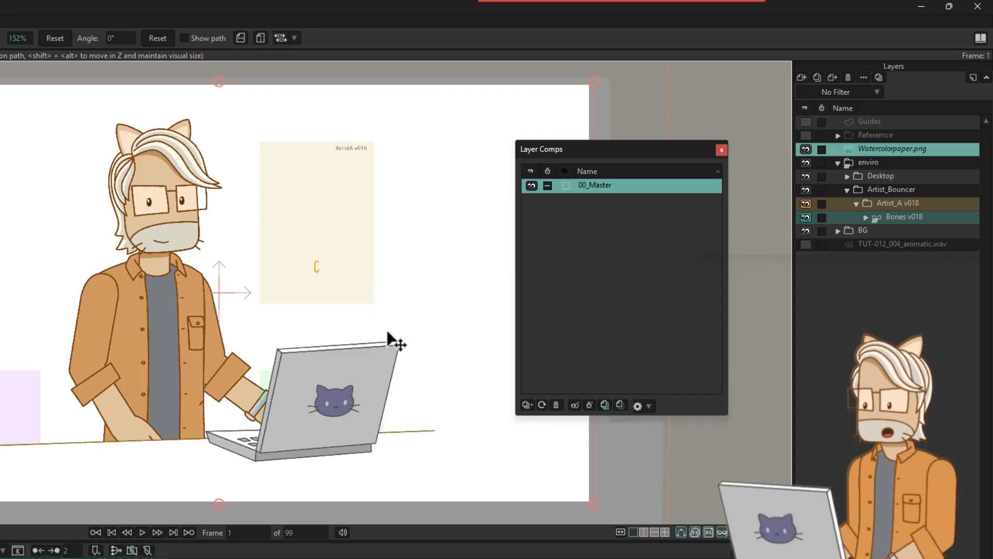
left_click(542, 404)
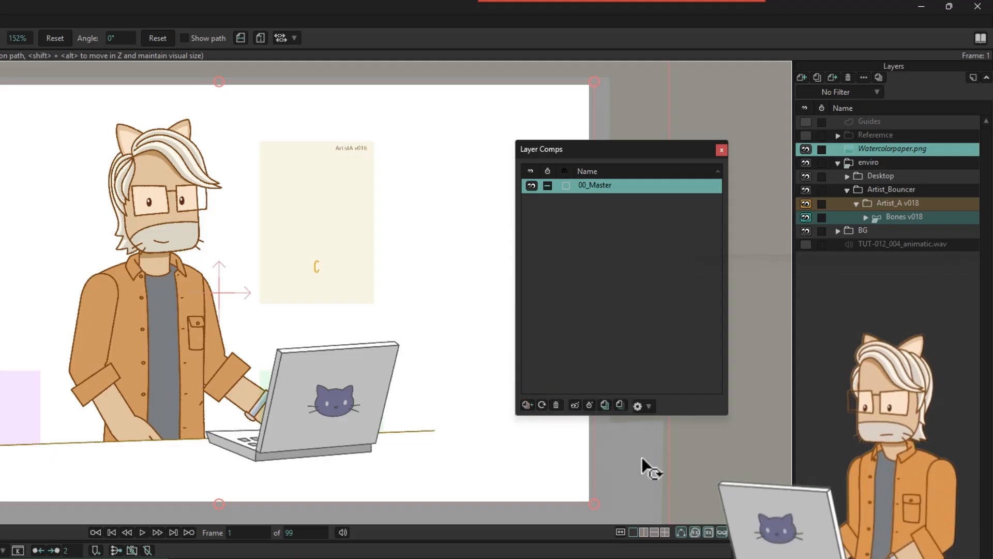
Step: Create a second layer comp named 01_Artist
left_click(527, 404)
type("01_")
type("Artist")
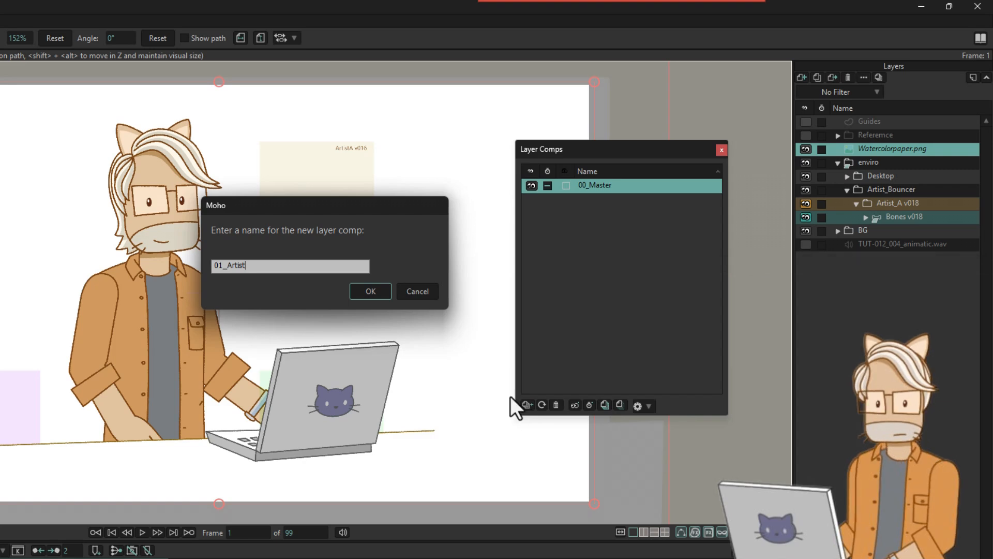
left_click(382, 292)
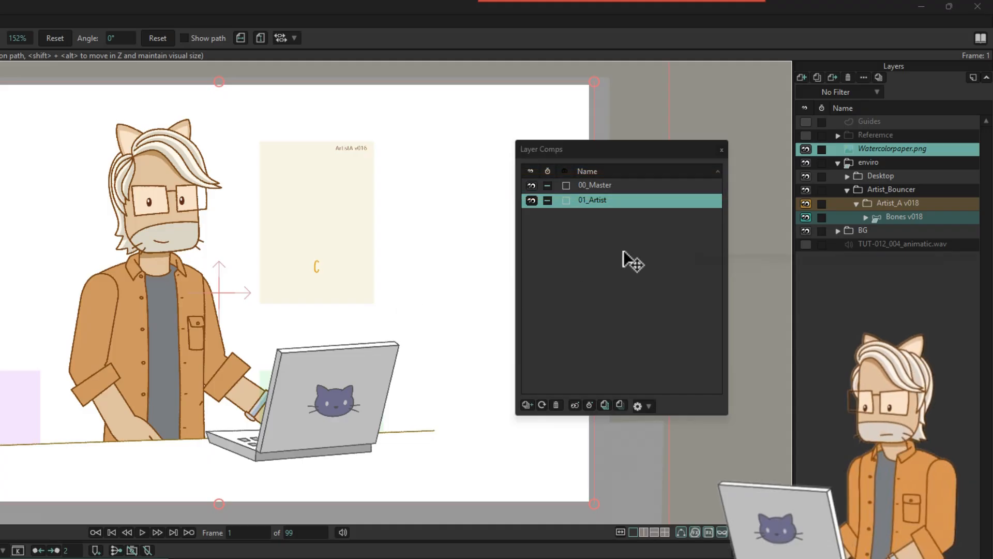
Step: Hide Watercolorpaper.png, Desktop and BG, plus the Arm R NEAR and Arm R FAR layers inside Bones v018
left_click(806, 149)
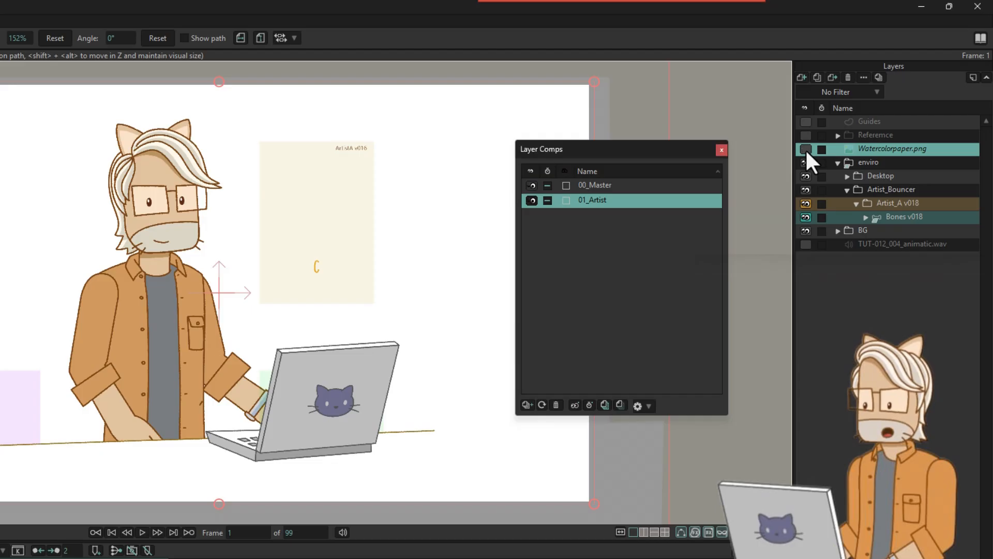
left_click(805, 176)
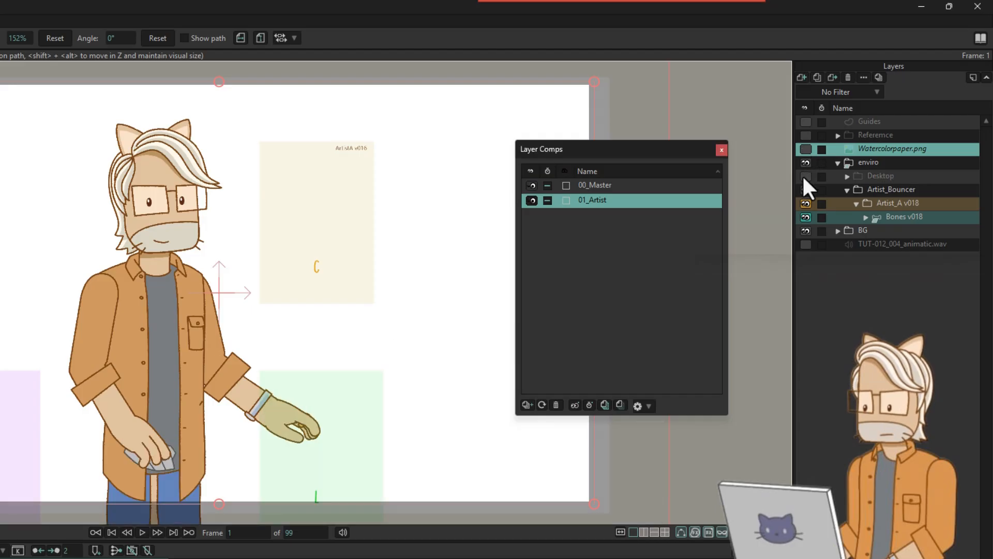
left_click(805, 231)
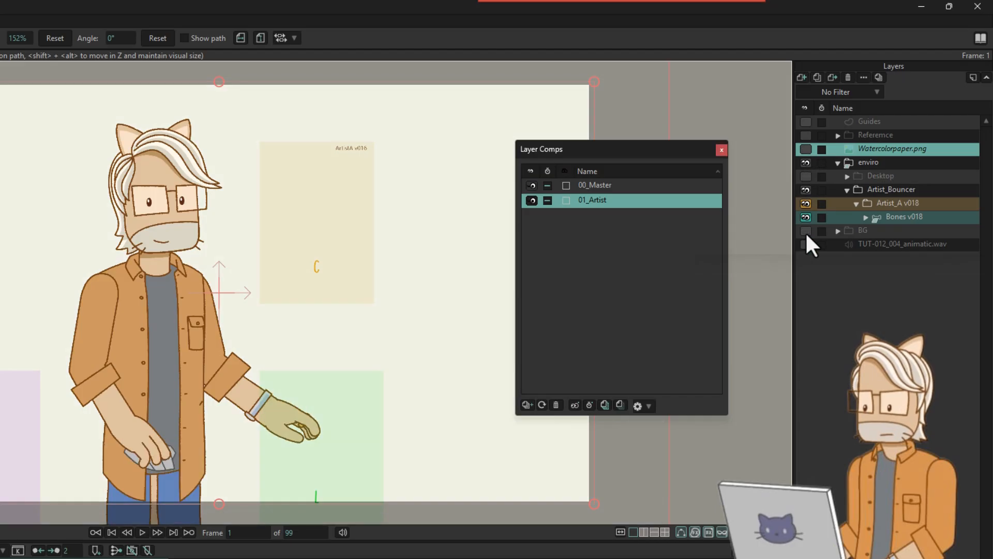
left_click(864, 217)
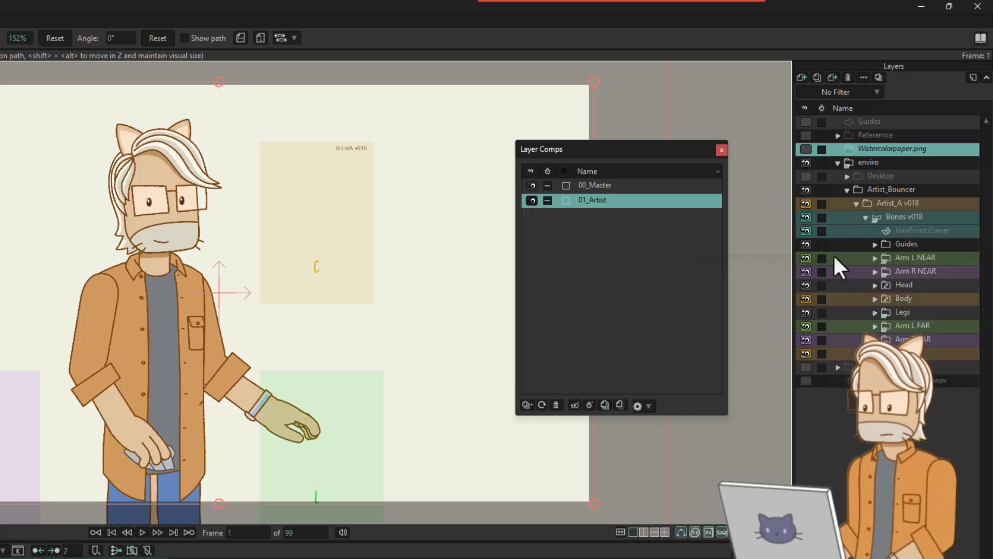
left_click(806, 271)
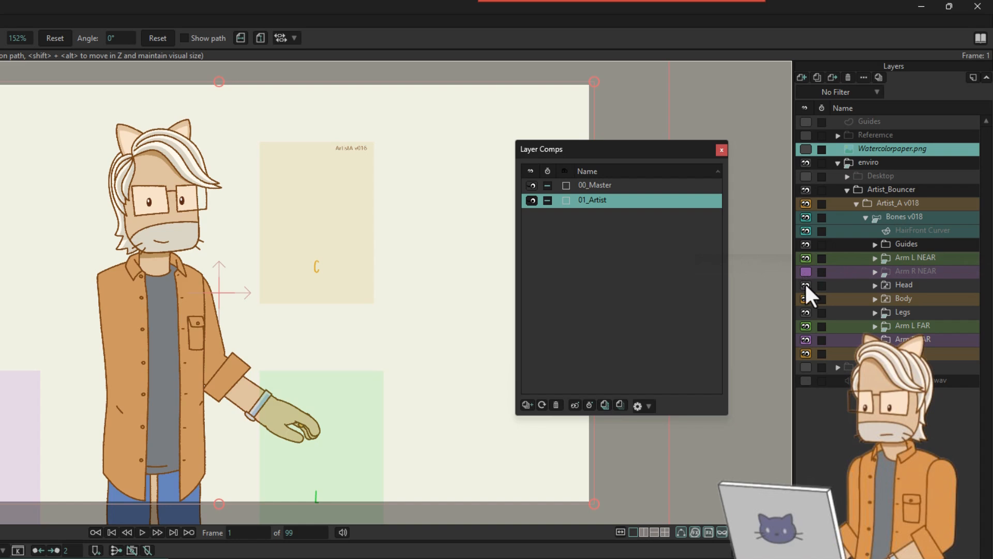
left_click(806, 340)
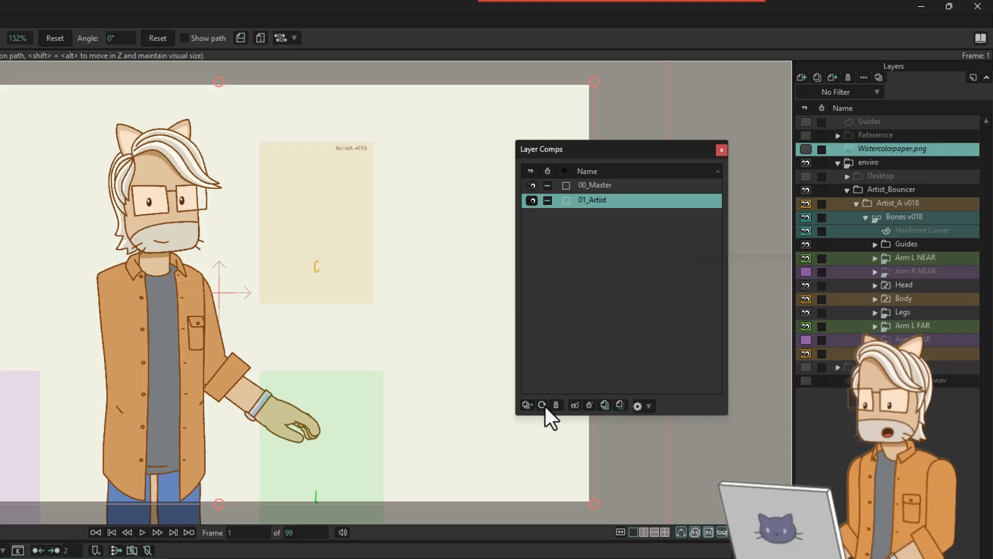
Step: Create a layer comp named 02_ArtistArm
left_click(525, 404)
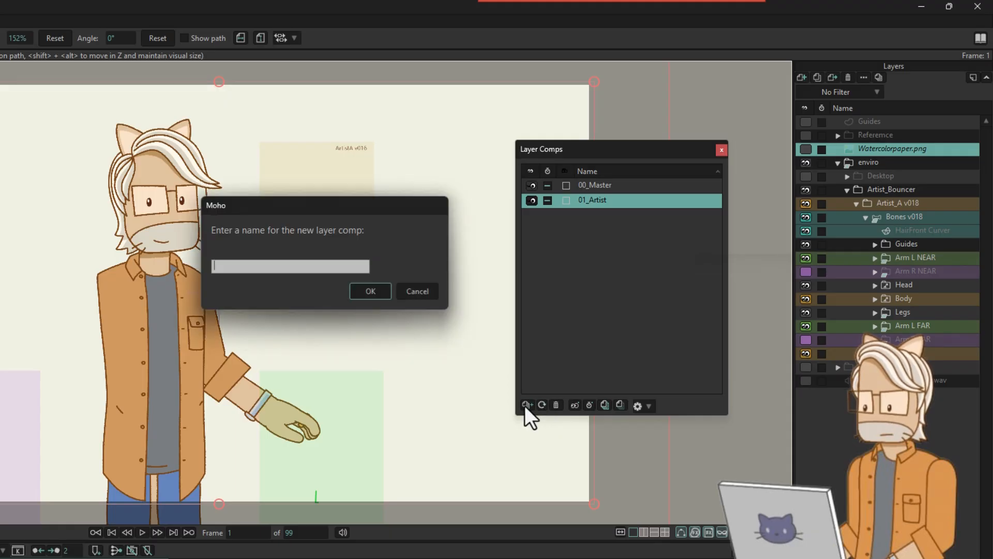
type("02_ArtistArm")
left_click(389, 290)
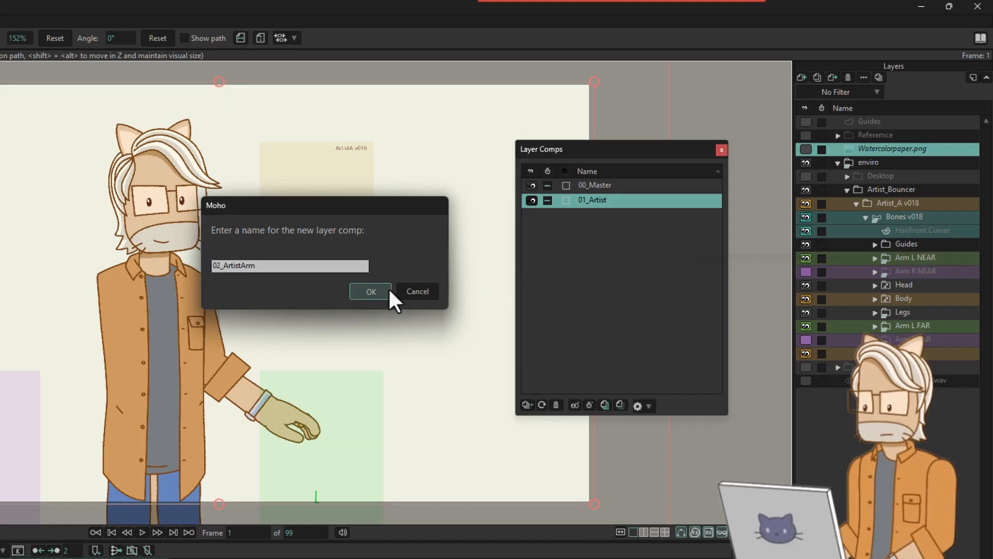
Step: Show both Arm R layers and hide Arm L NEAR, Head, Body, Legs, Arm L FAR and the last layer in Bones v018
left_click(806, 258)
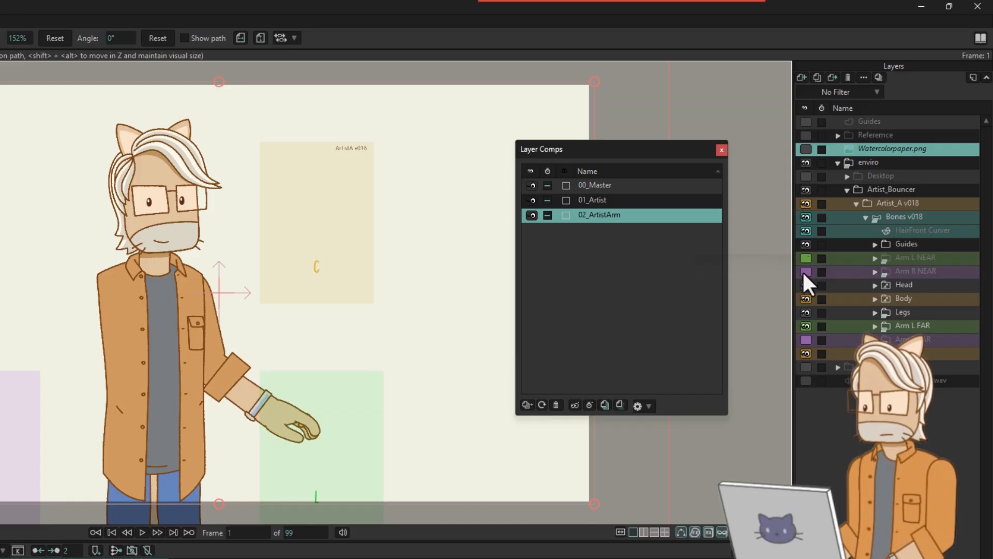
left_click(805, 272)
left_click(805, 284)
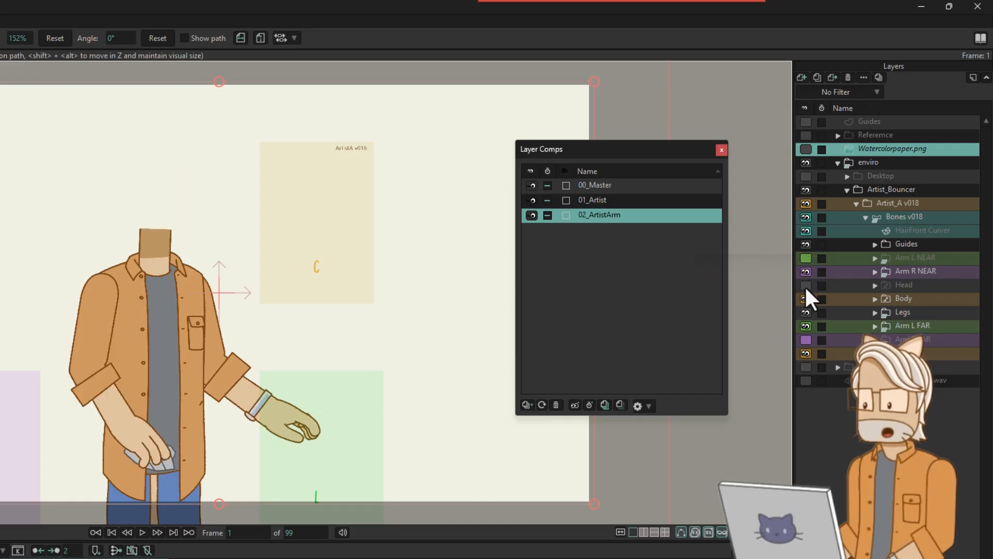
left_click(804, 298)
left_click(805, 312)
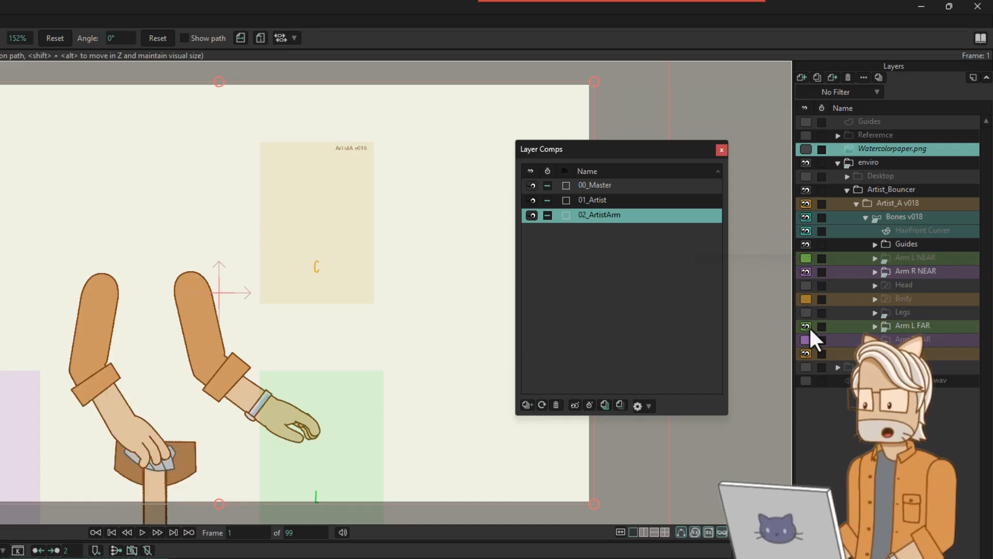
left_click(805, 326)
left_click(805, 339)
left_click(805, 353)
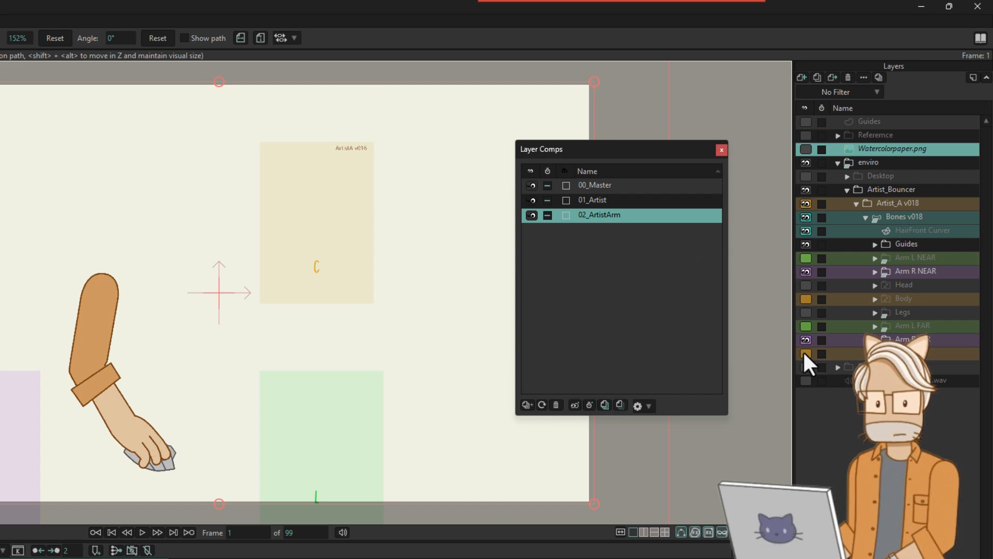
Step: Create a layer comp named 03_Desk
left_click(527, 405)
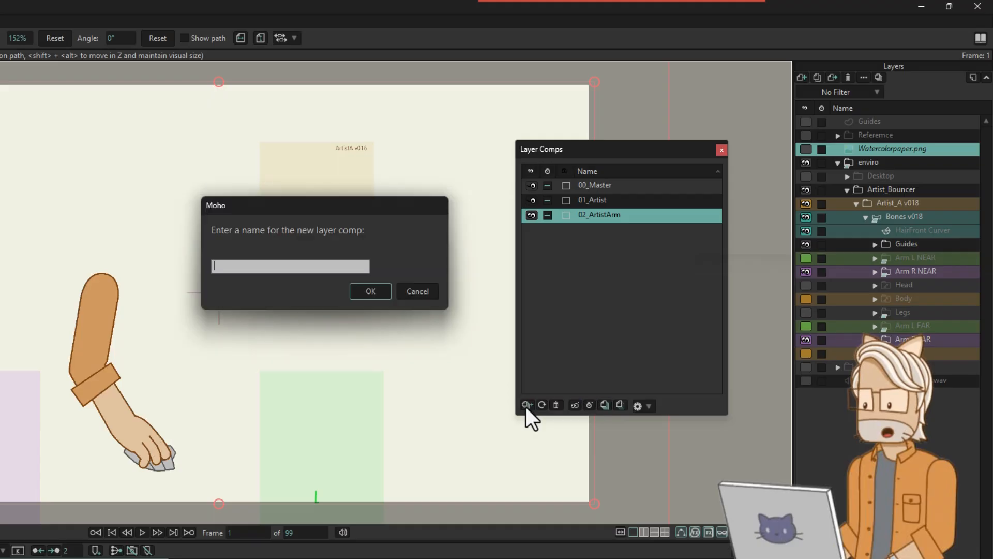
type("03")
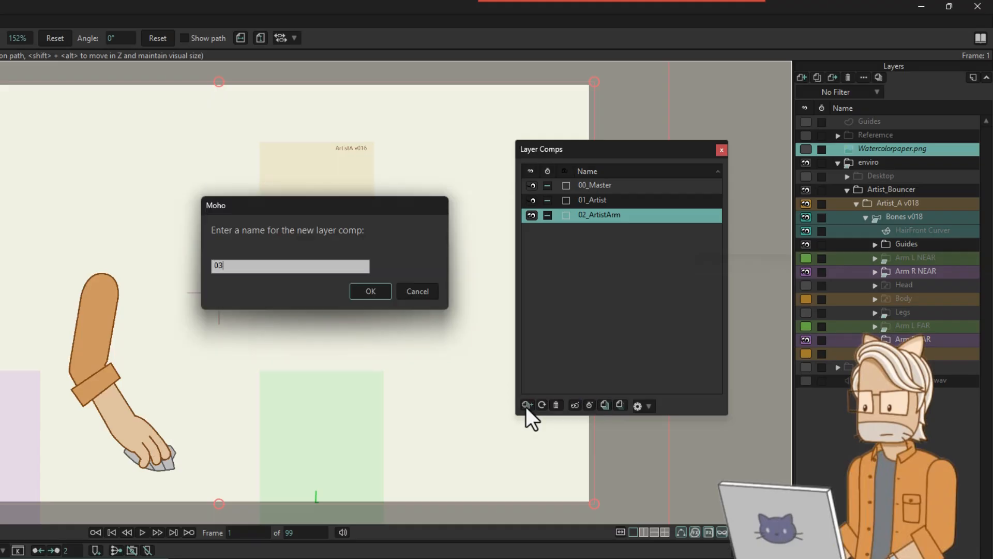
type("_Desk")
left_click(376, 287)
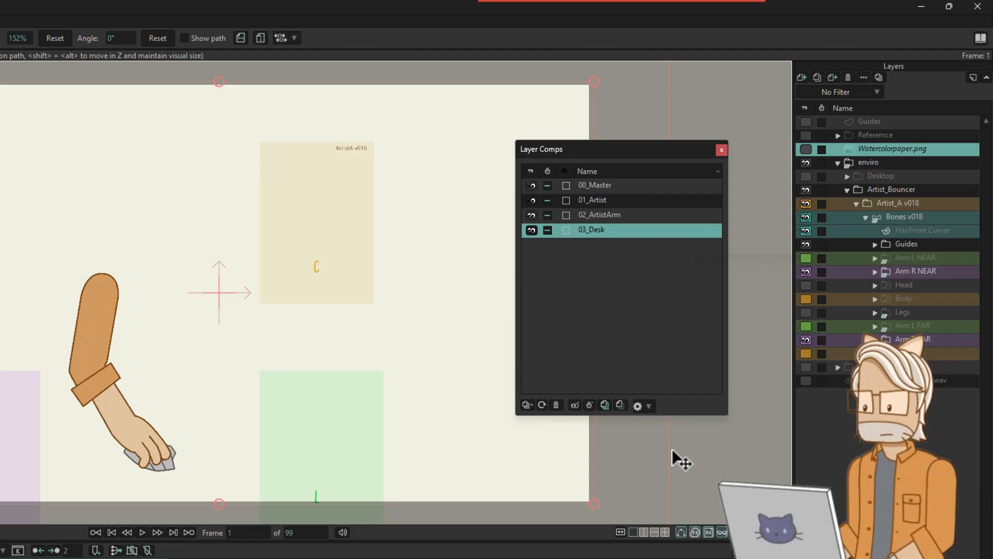
Step: Hide Artist_Bouncer, show Desktop, and update the 03_Desk layer comp with that visibility
left_click(805, 190)
left_click(805, 176)
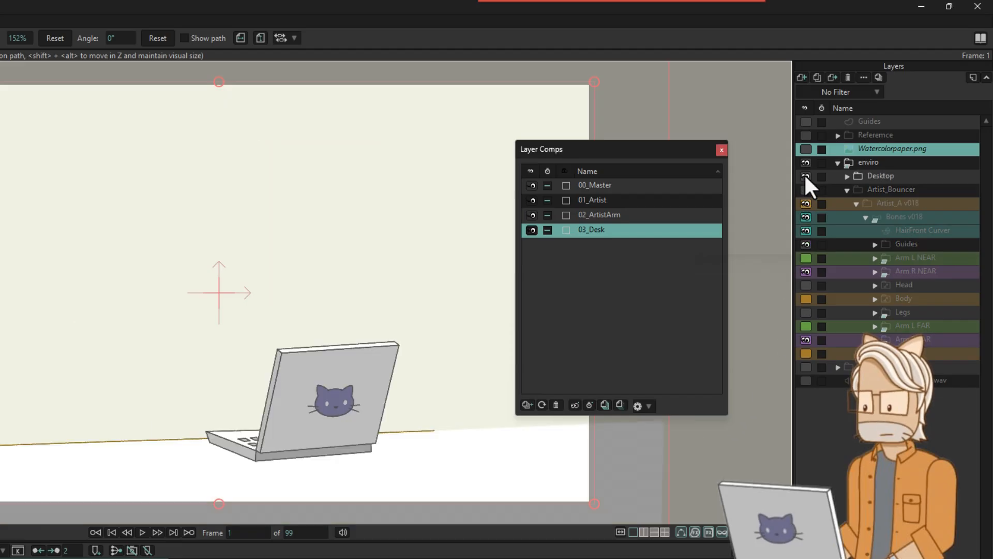
left_click(542, 405)
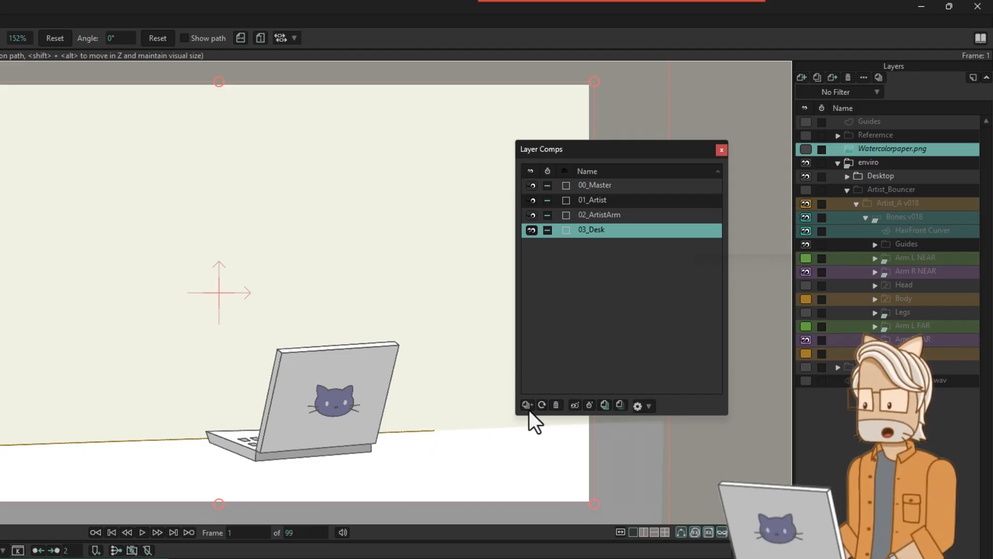
Step: Create a layer comp named 04_Backdrop, and set up its view with Desktop hidden and BG shown
left_click(529, 409)
type("04_Bac")
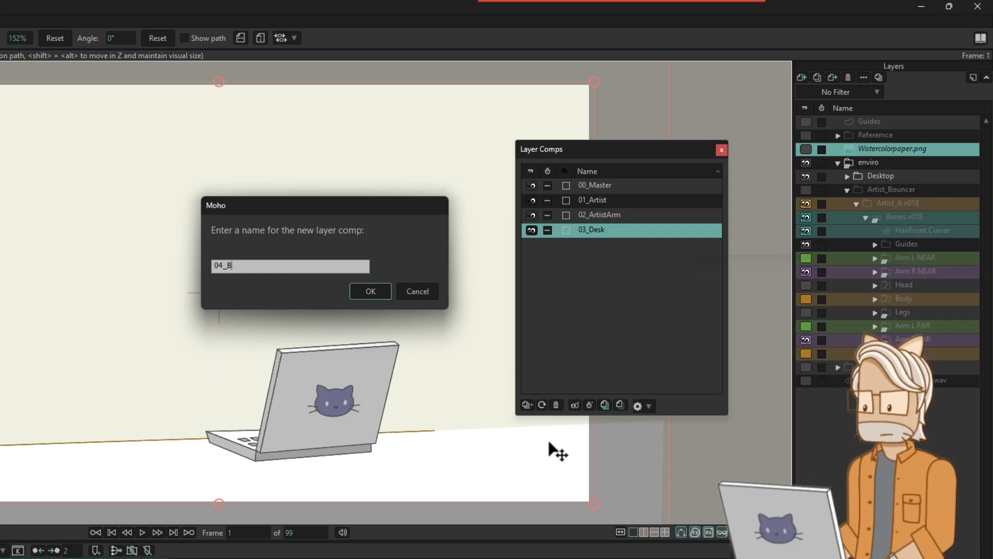
type("kdrop")
left_click(371, 290)
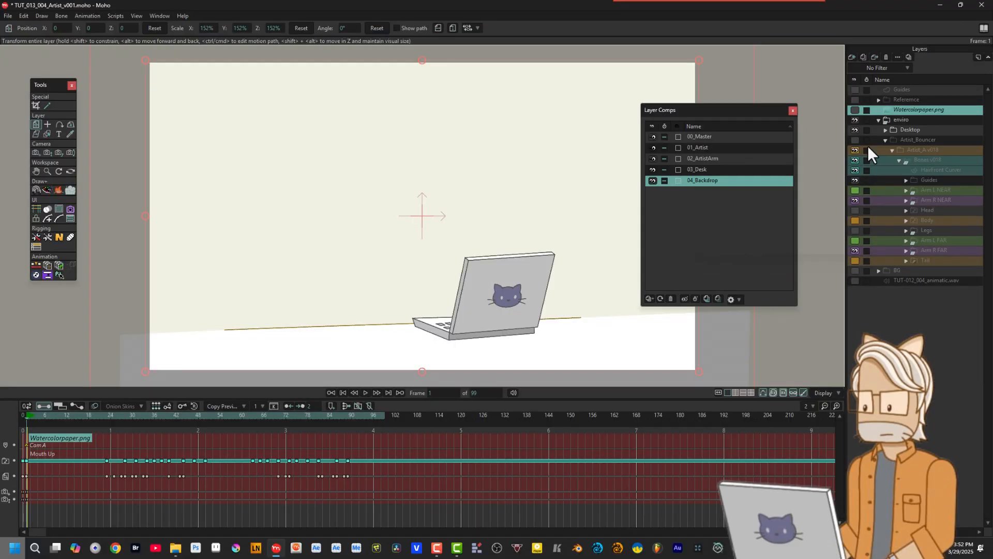
left_click(856, 129)
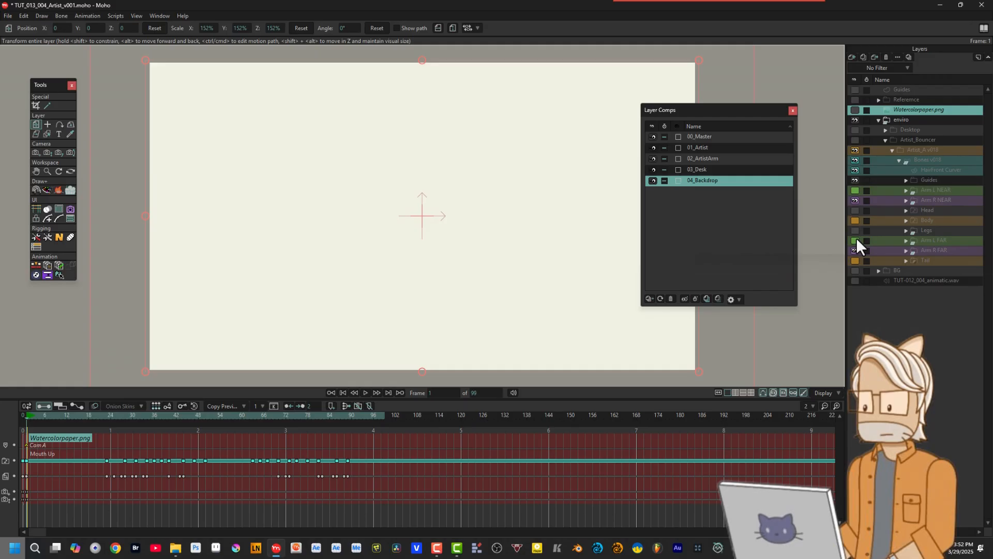
left_click(855, 270)
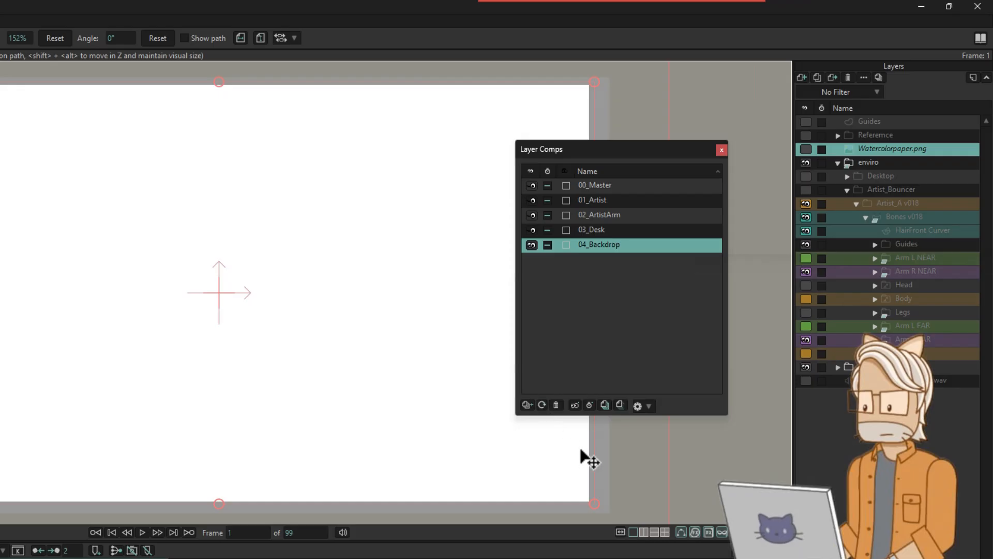
Step: Create a layer comp named 05_Overlay, and set up its view with BG hidden and Watercolorpaper.png shown
left_click(528, 405)
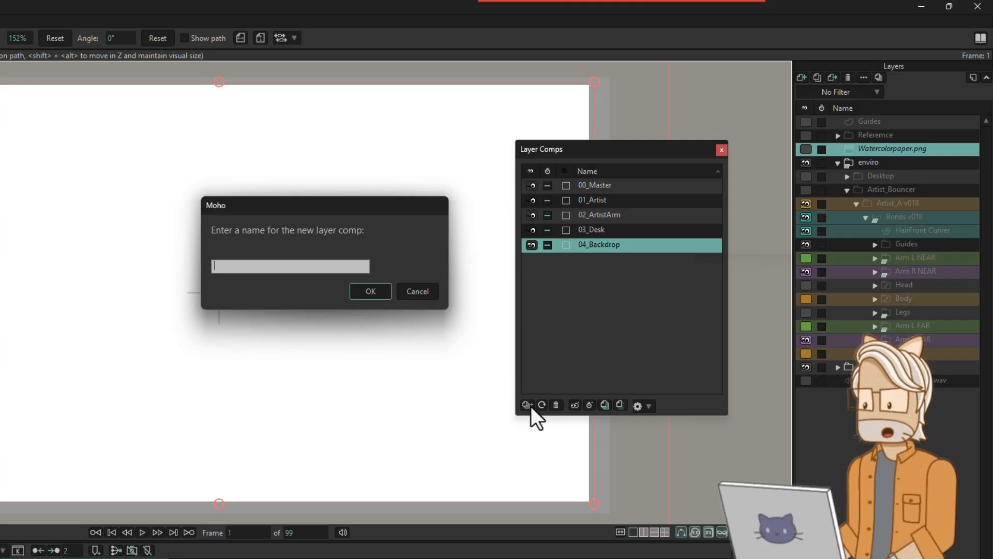
type("05_O")
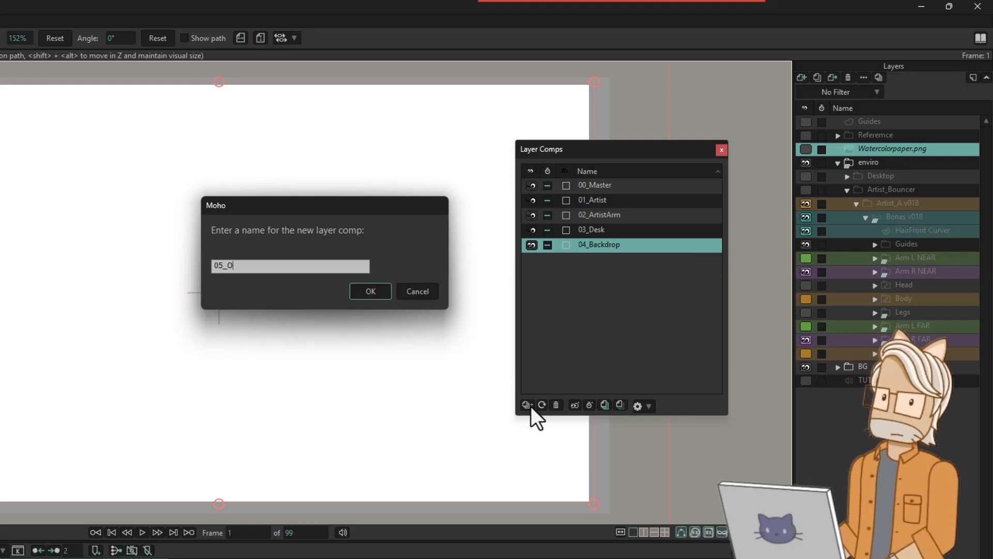
type("verlay")
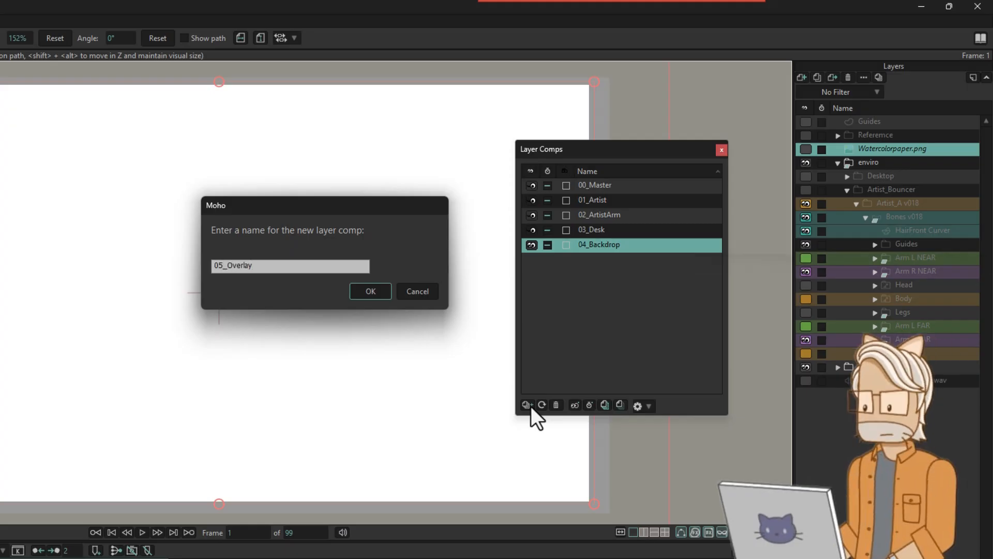
key("Return")
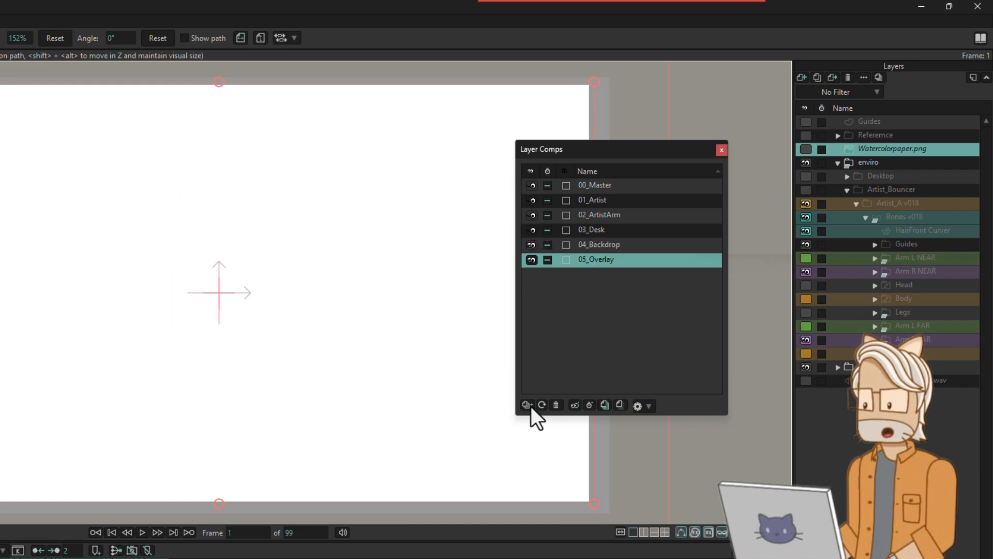
left_click(805, 367)
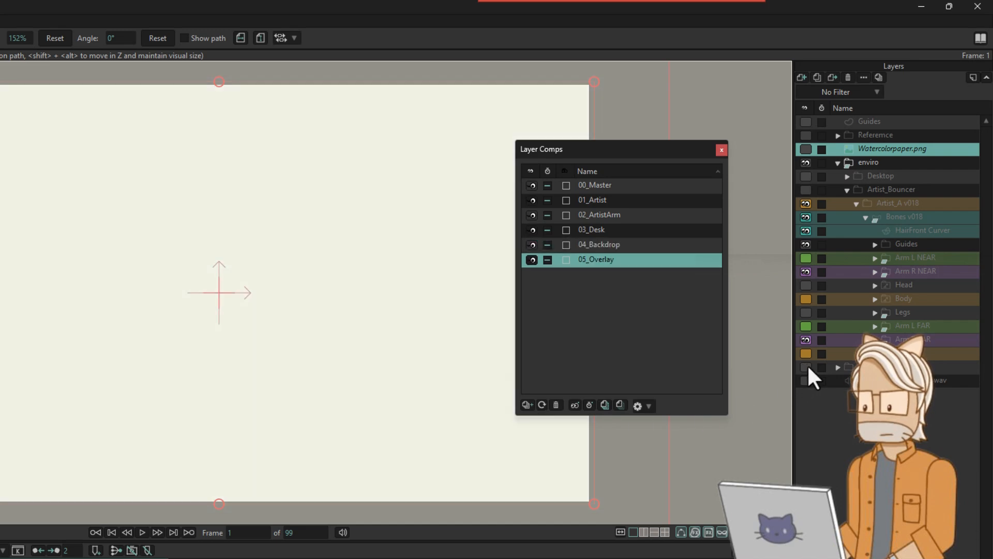
left_click(805, 149)
Step: Turn off Hide in editing and set blending to Normal for Watercolorpaper.png to inspect the paper texture
double_click(856, 148)
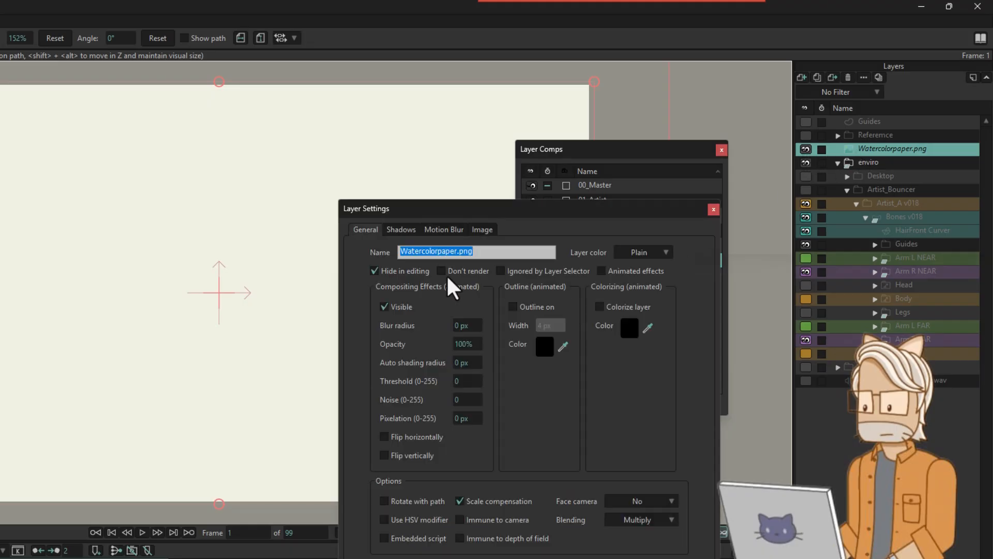
left_click(406, 275)
left_click(659, 520)
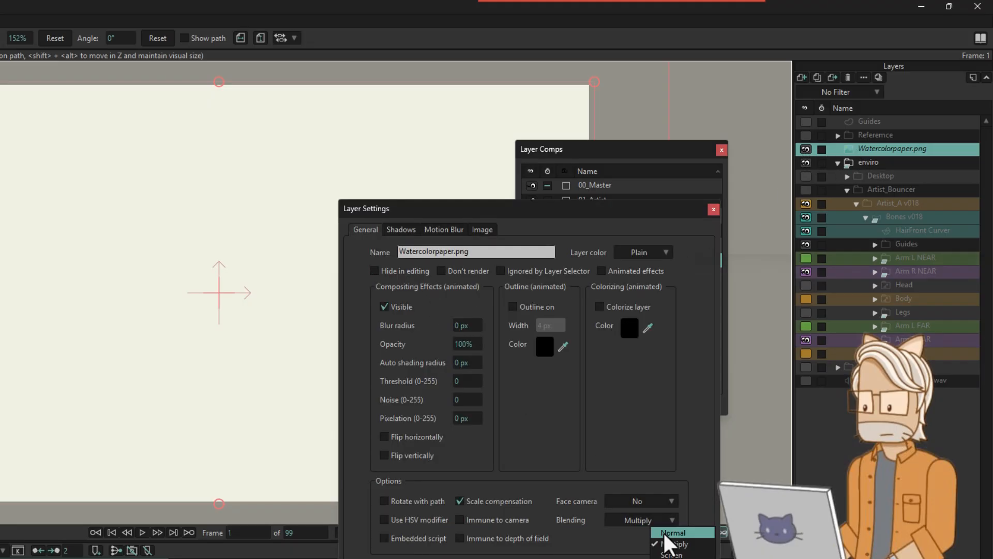
left_click(665, 534)
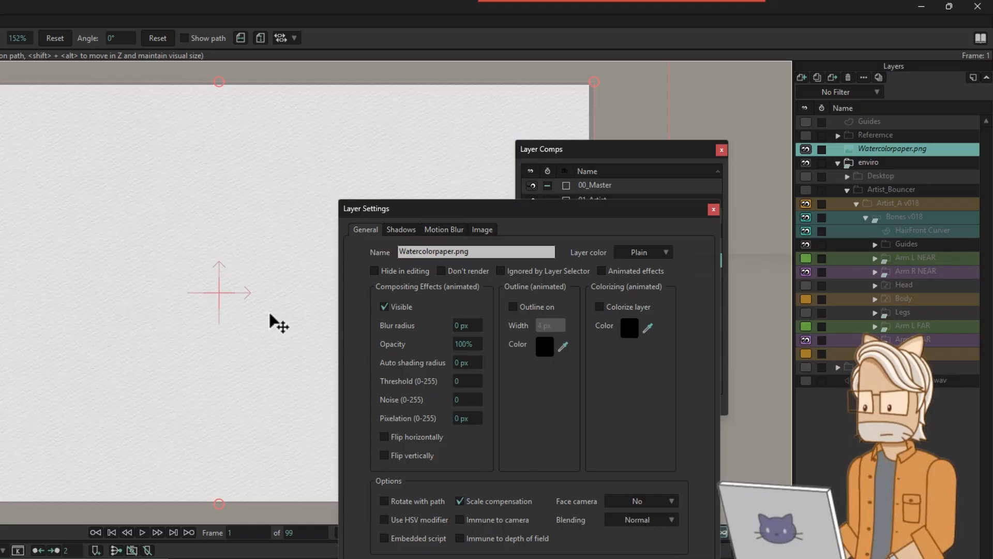
scroll(212, 264, "up", 5)
scroll(212, 269, "down", 5)
Step: Restore Hide in editing and Multiply blending for Watercolorpaper.png and accept the layer settings
left_click(408, 269)
left_click(633, 516)
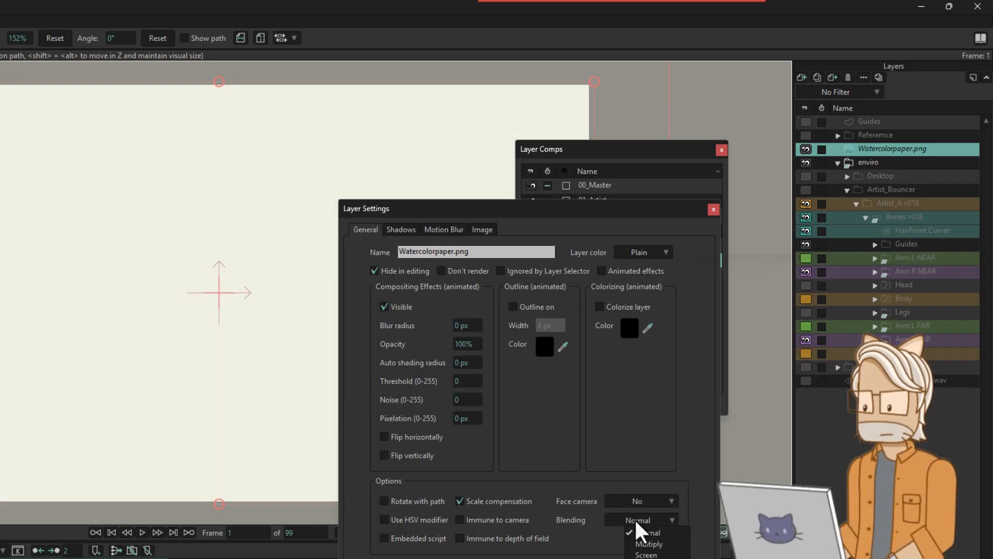
left_click(649, 544)
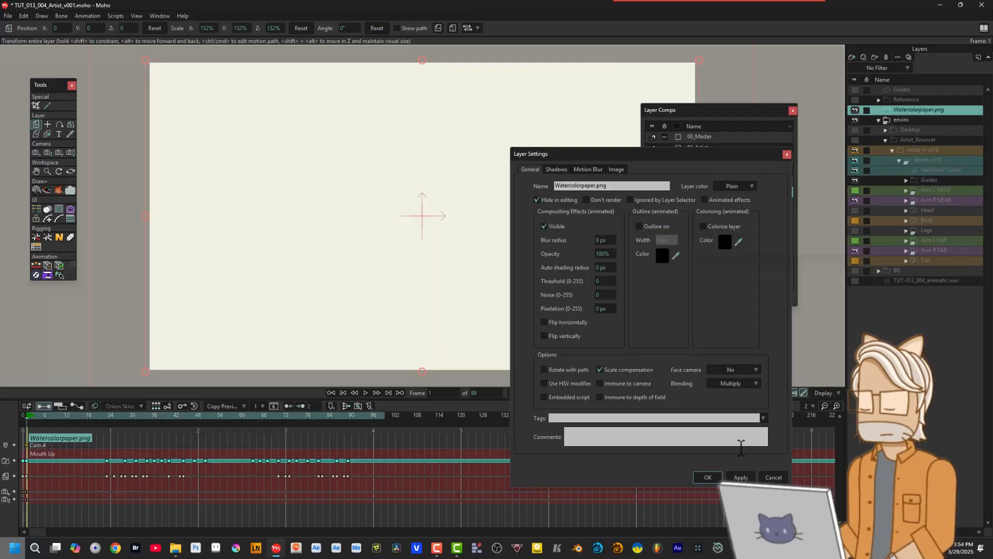
left_click(713, 479)
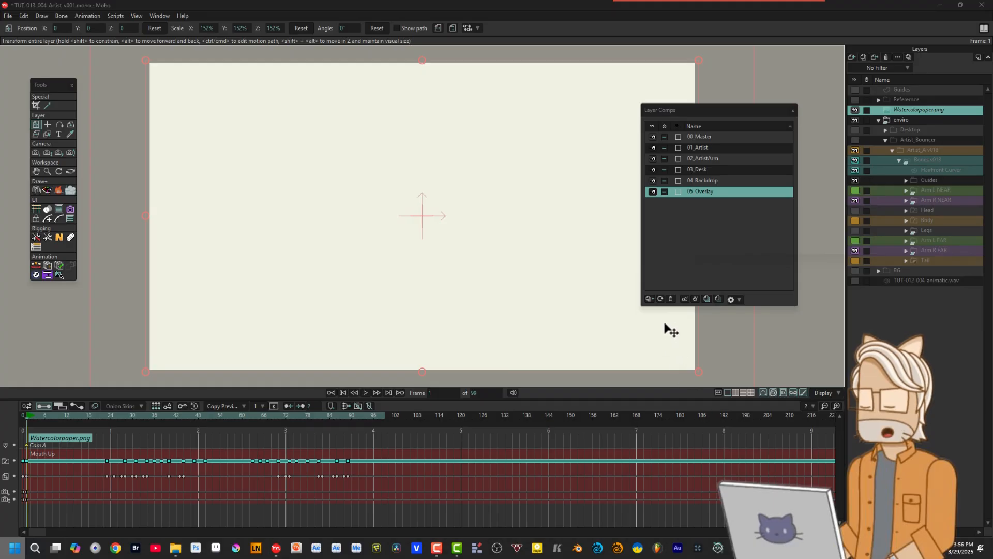
Step: Update the 05_Overlay layer comp with the current visibility, and switch the scene to the 00_Master comp
left_click(660, 299)
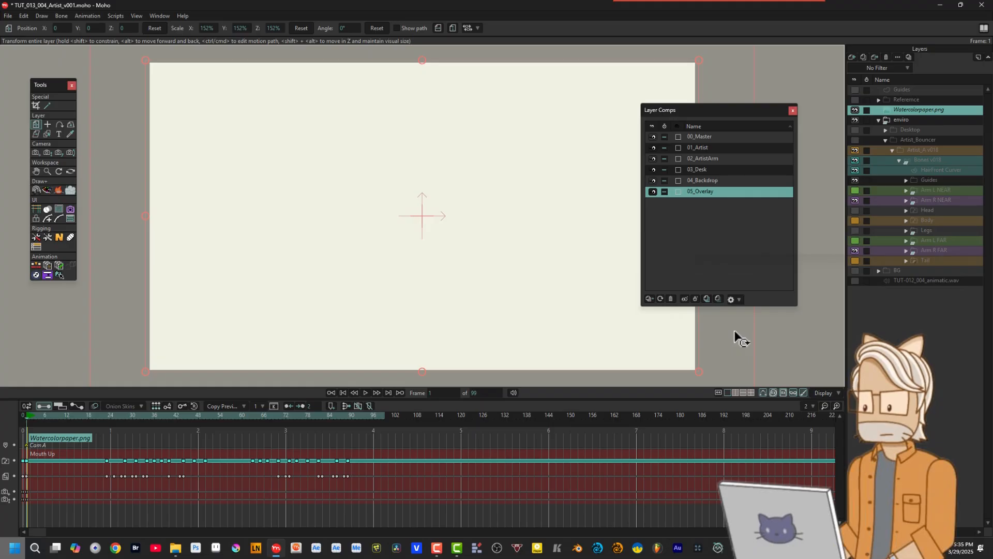
left_click(702, 137)
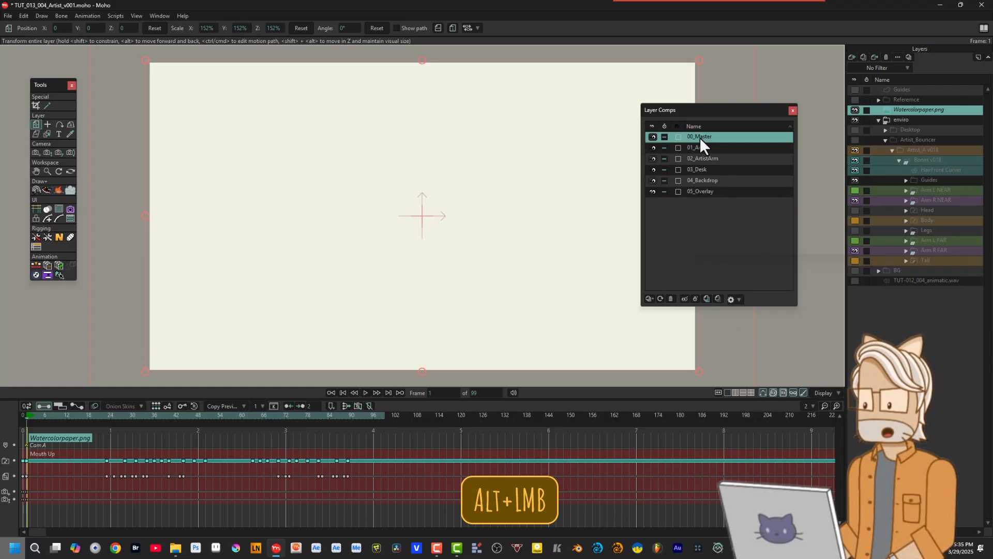
left_click(653, 136, "alt")
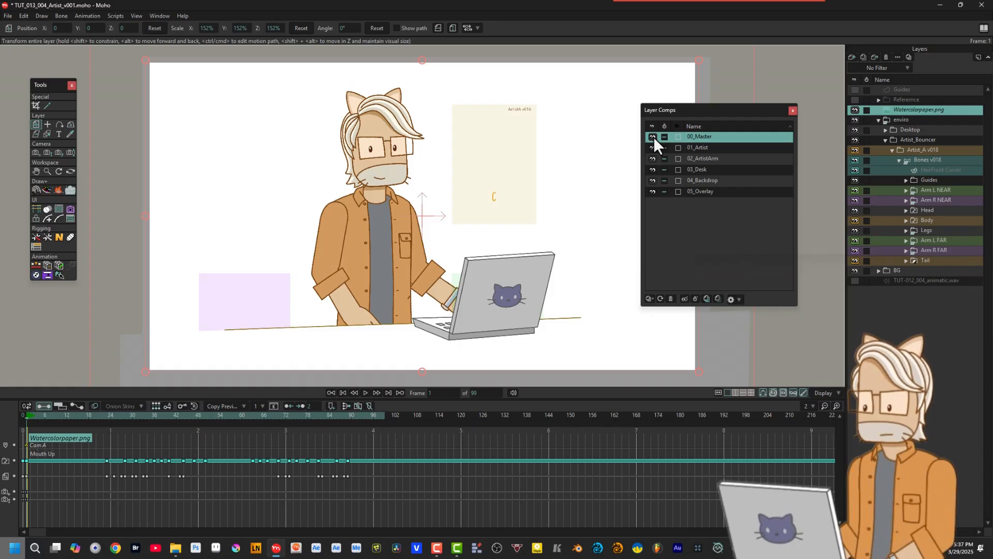
Step: Preview the 01_Artist layer comp in the scene and return to the 00_Master comp
left_click(699, 149)
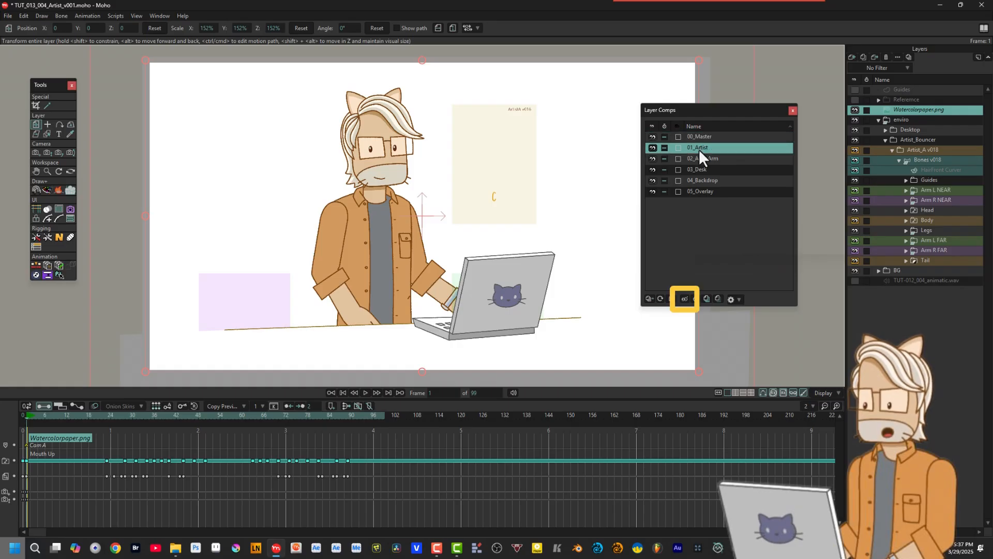
left_click(684, 298)
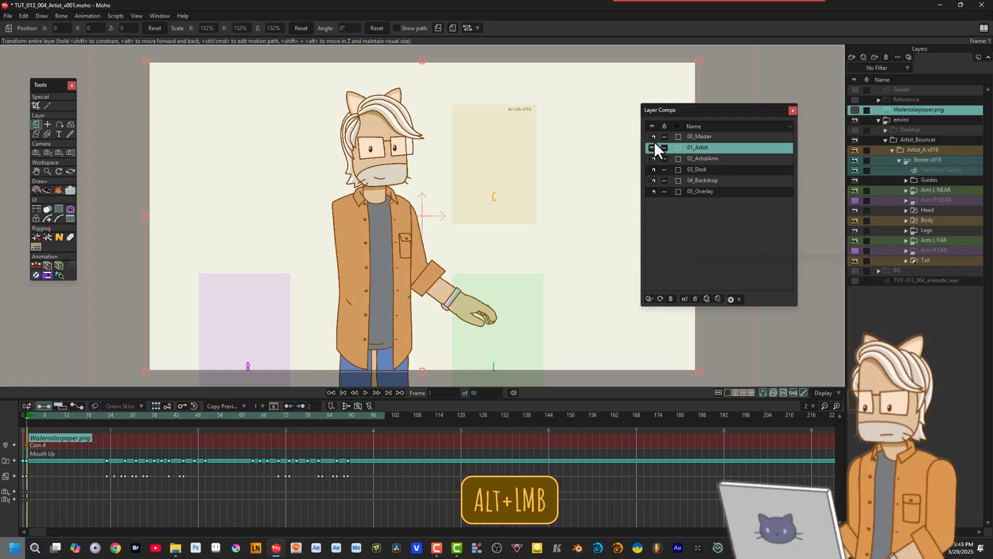
left_click(653, 133, "alt")
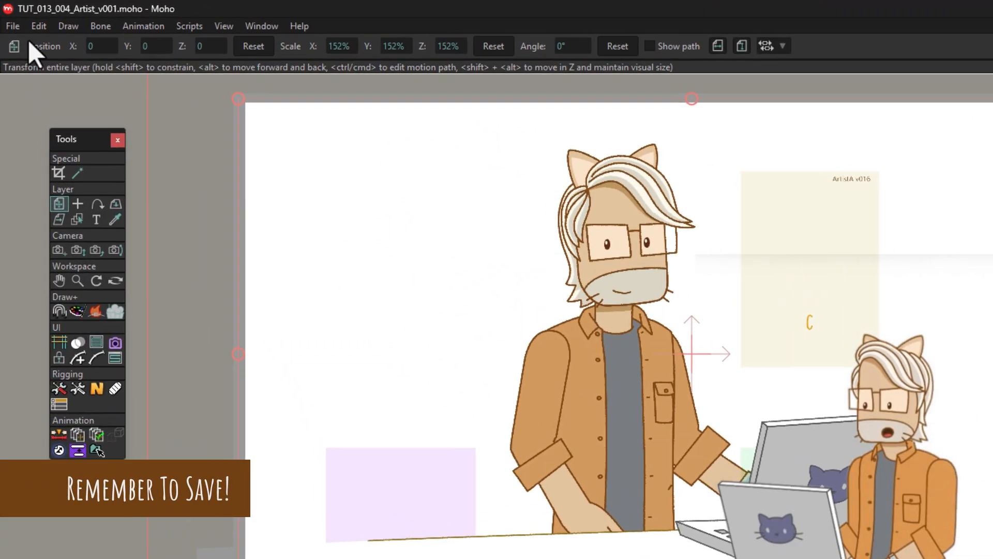
Step: Save the project as a new version named TUT_013_004_Artist_v002.moho in the work folder
left_click(10, 20)
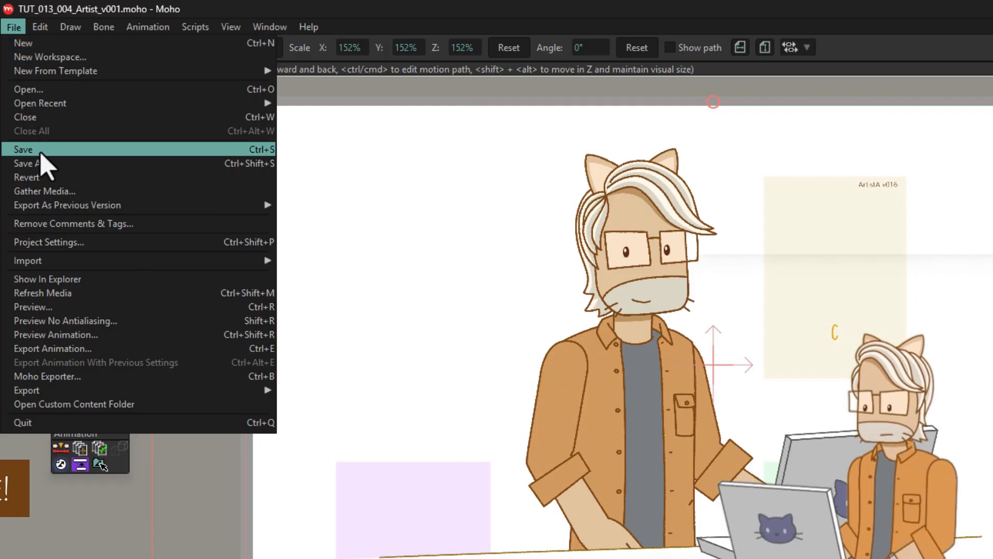
left_click(41, 163)
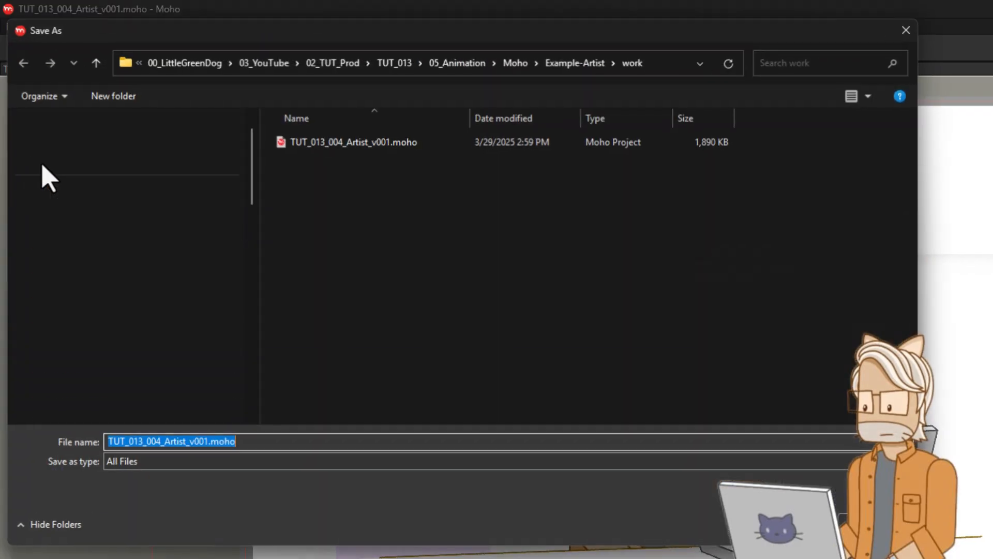
left_click(387, 144)
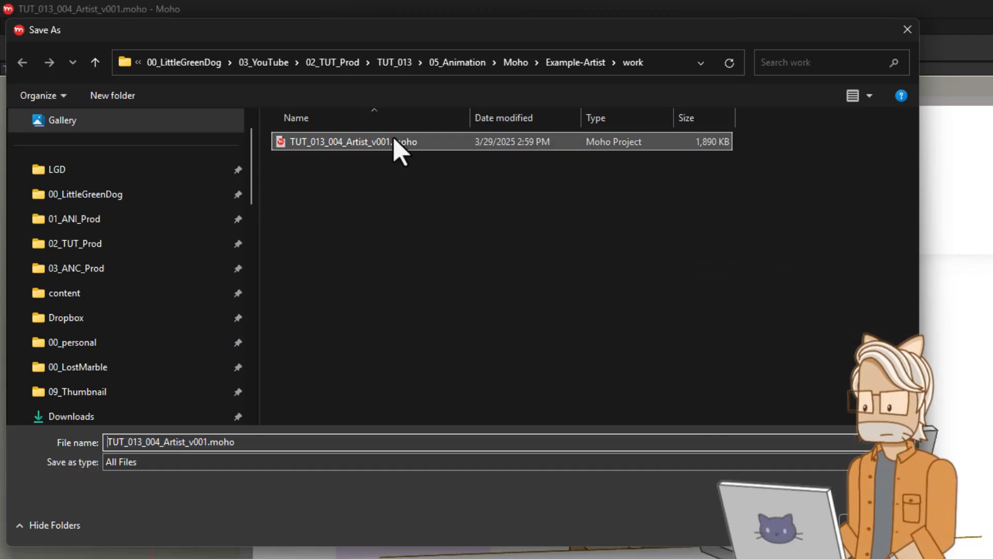
left_click(220, 441)
key("BackSpace")
type("2")
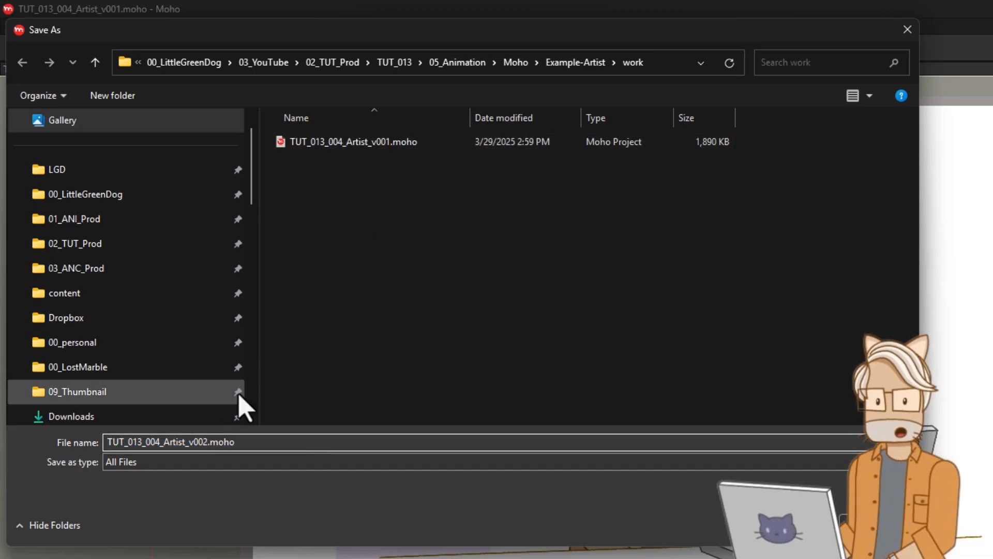
key("Return")
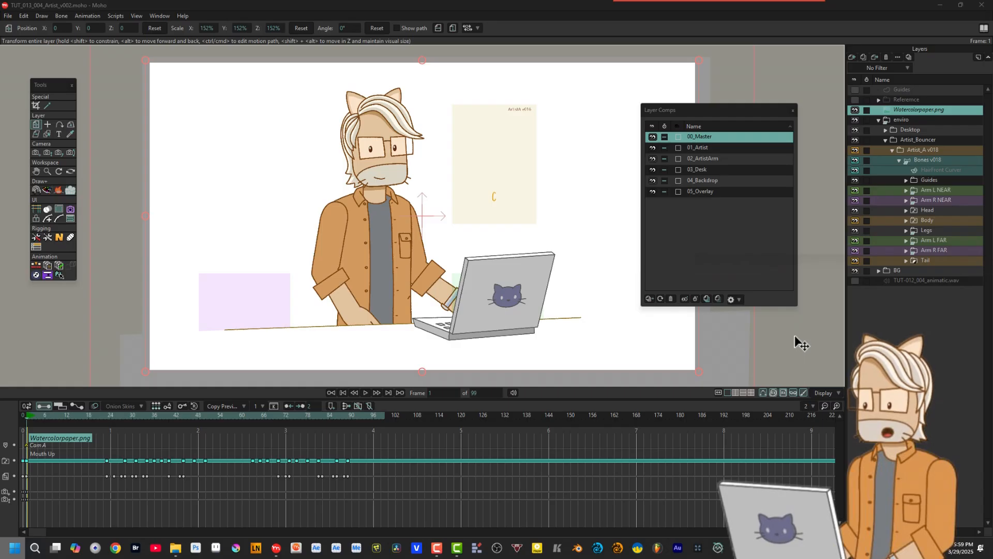
Step: Switch to File Explorer, check the project files in the work folder, and return to the Example-Artist folder
left_click(941, 5)
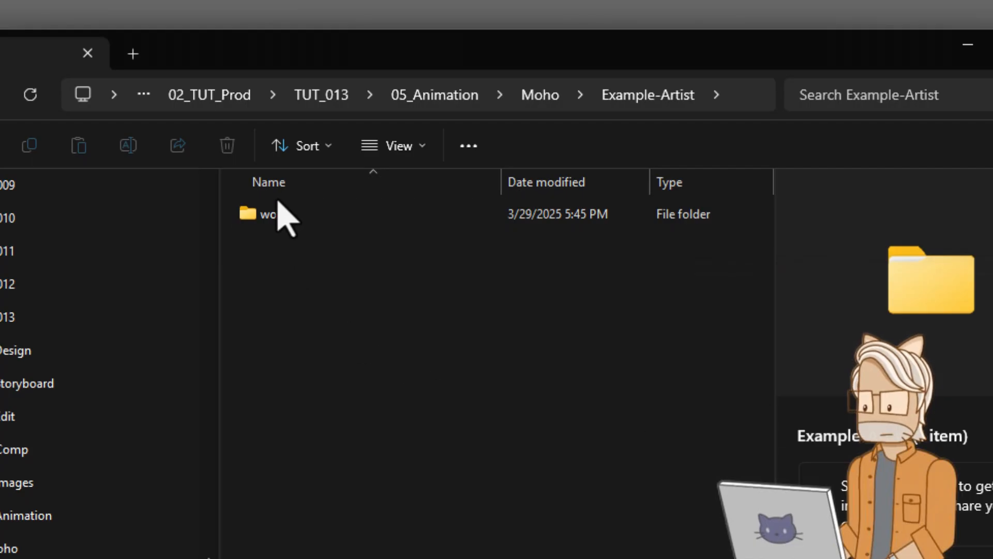
double_click(282, 214)
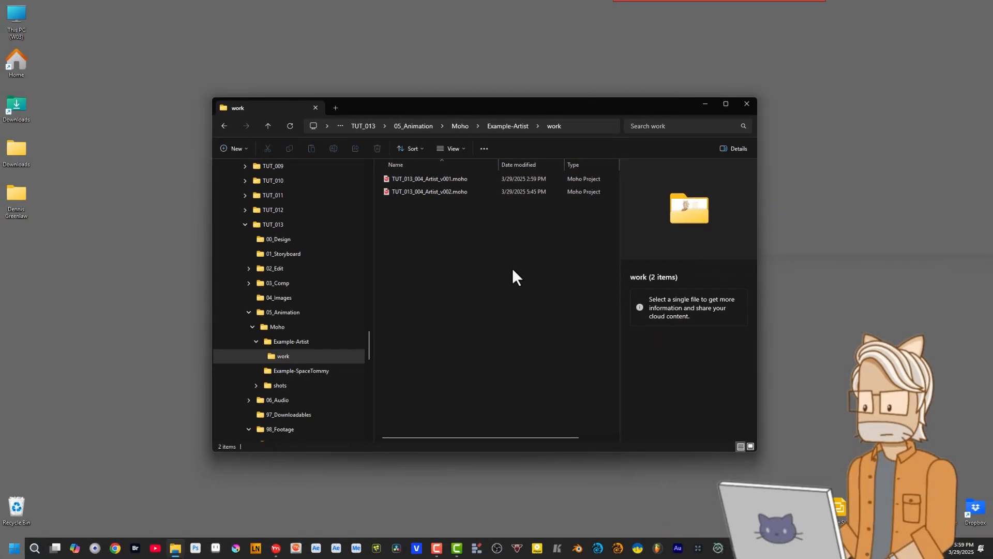
left_click(272, 129)
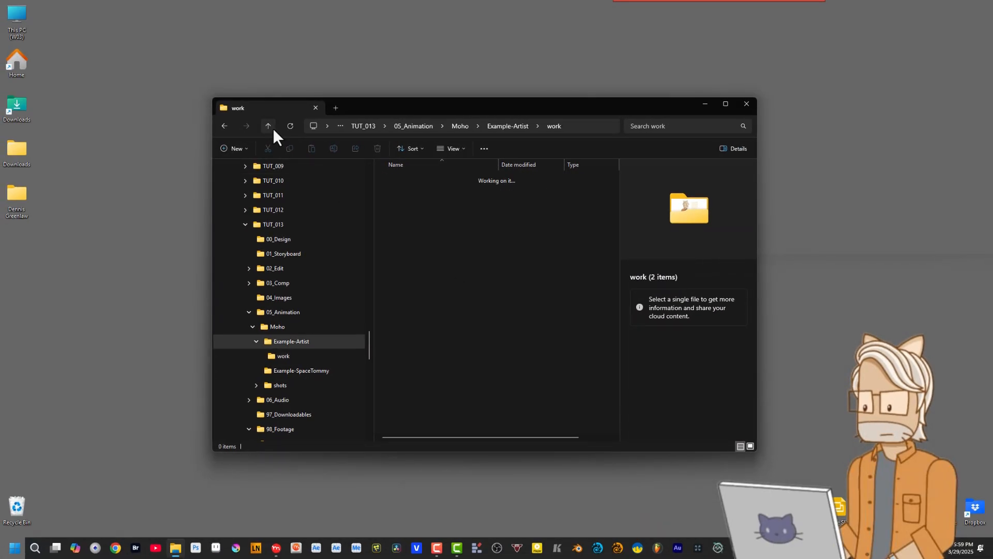
left_click(546, 299)
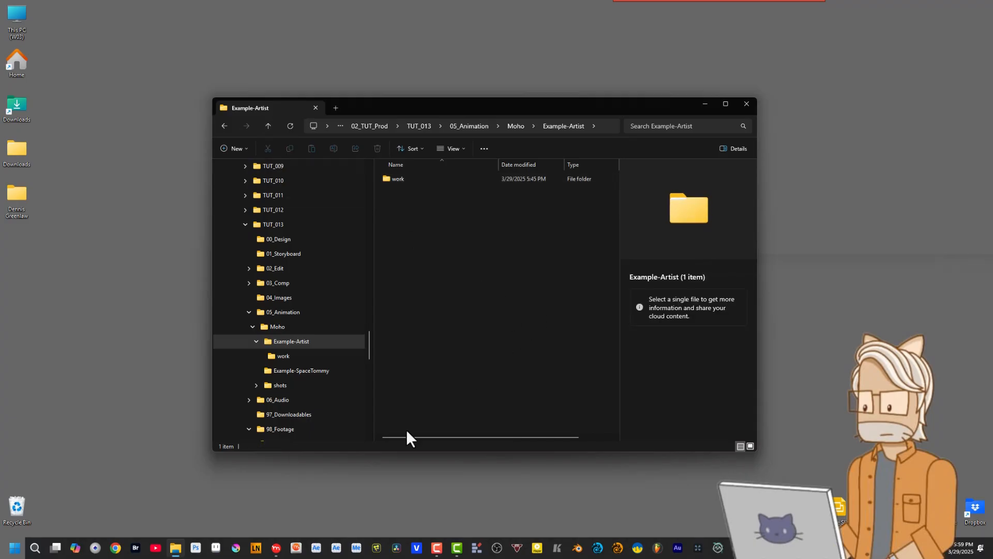
Step: Switch to Moho and save the project under the versionless name TUT_013_004_Artist.moho in the Example-Artist folder
left_click(276, 547)
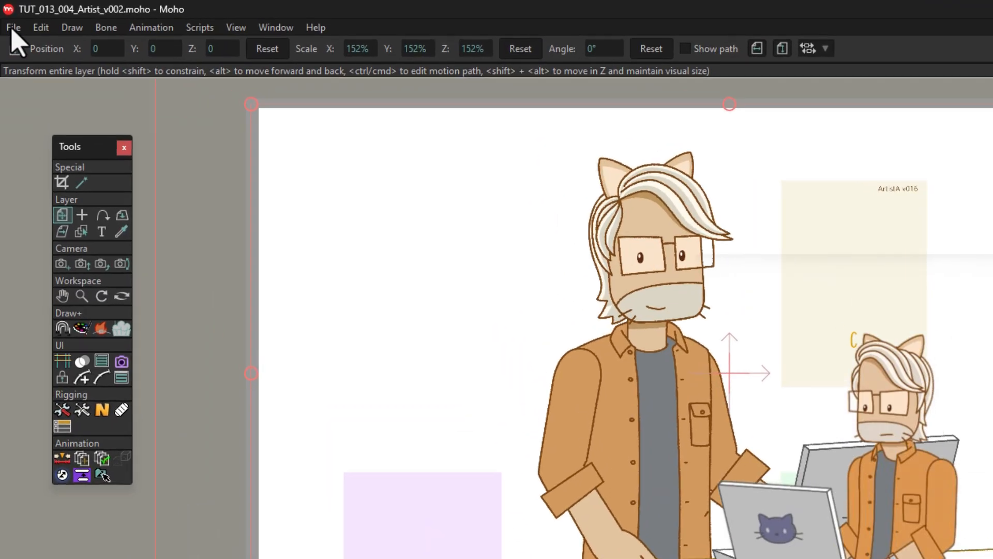
left_click(13, 29)
left_click(69, 170)
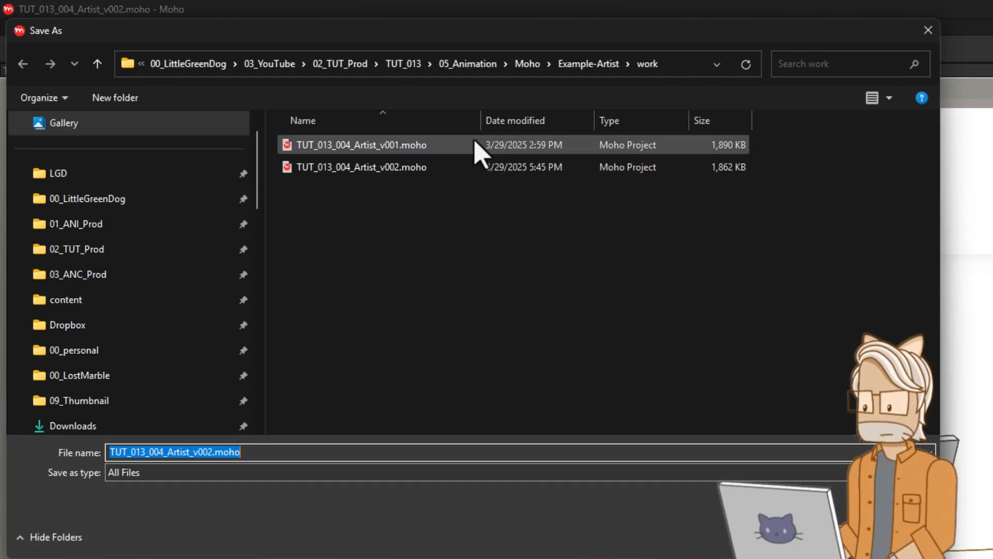
left_click(586, 66)
left_click(210, 479)
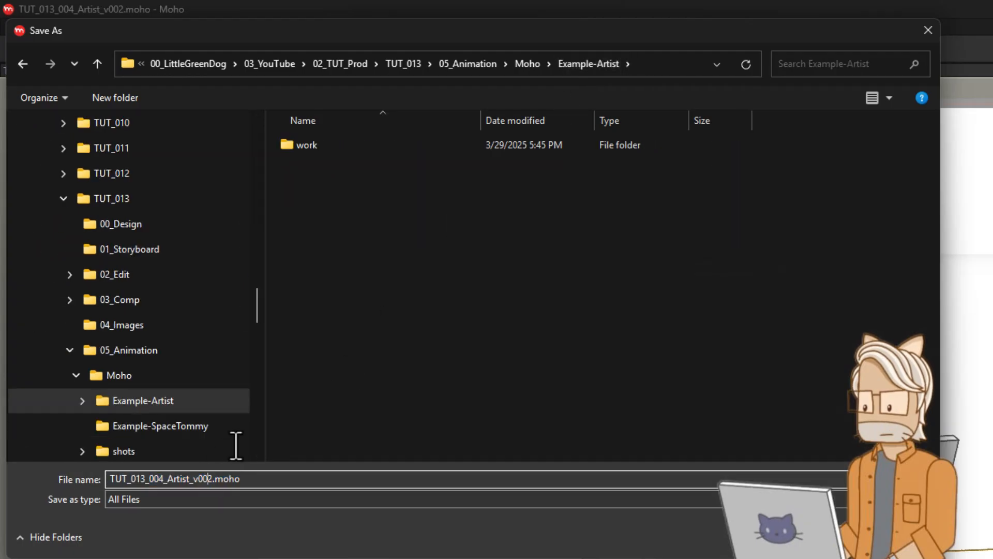
key("BackSpace")
key("BackSpace")
key("BackSpace")
key("BackSpace")
key("BackSpace")
key("Return")
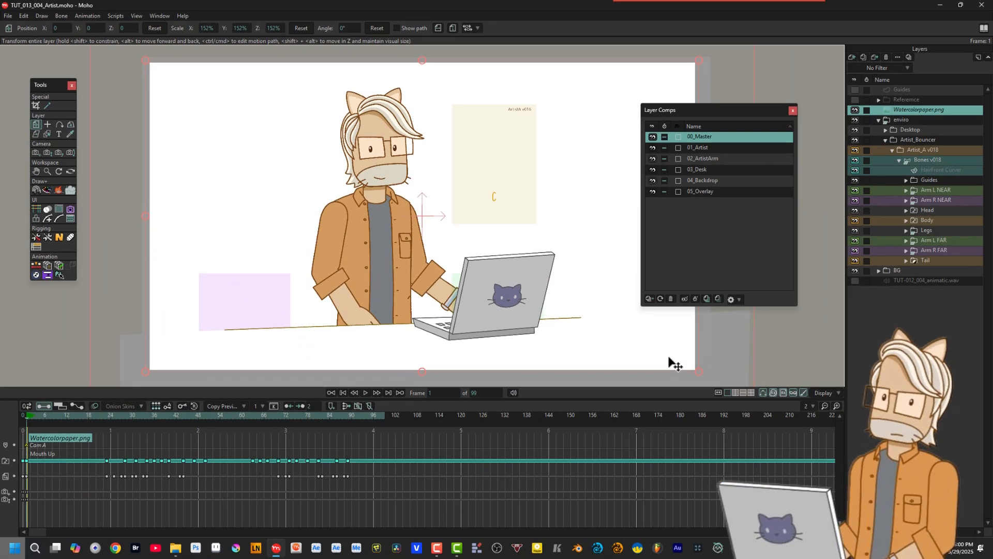
left_click(940, 5)
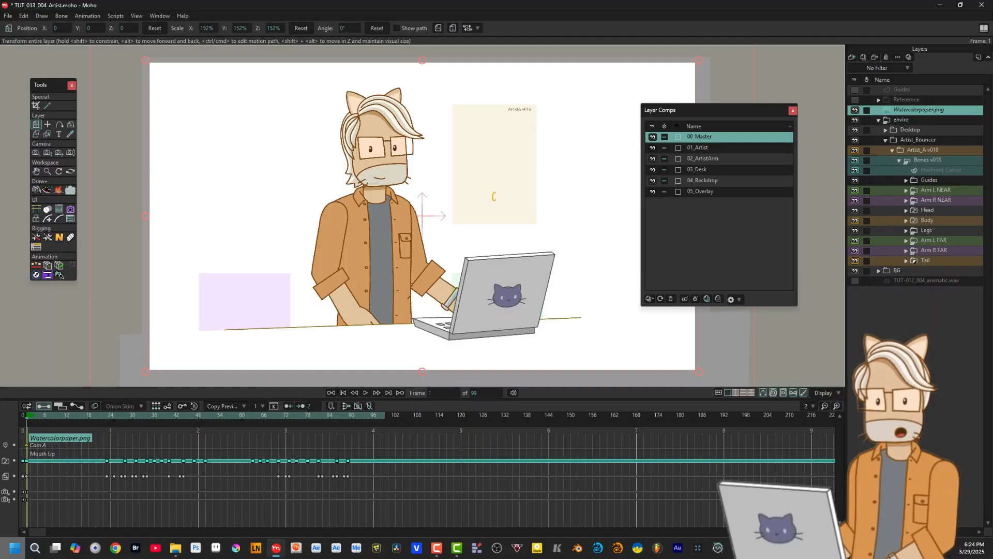
Step: Add the current project to the Moho Exporter batch queue
key("ctrl+shift+p")
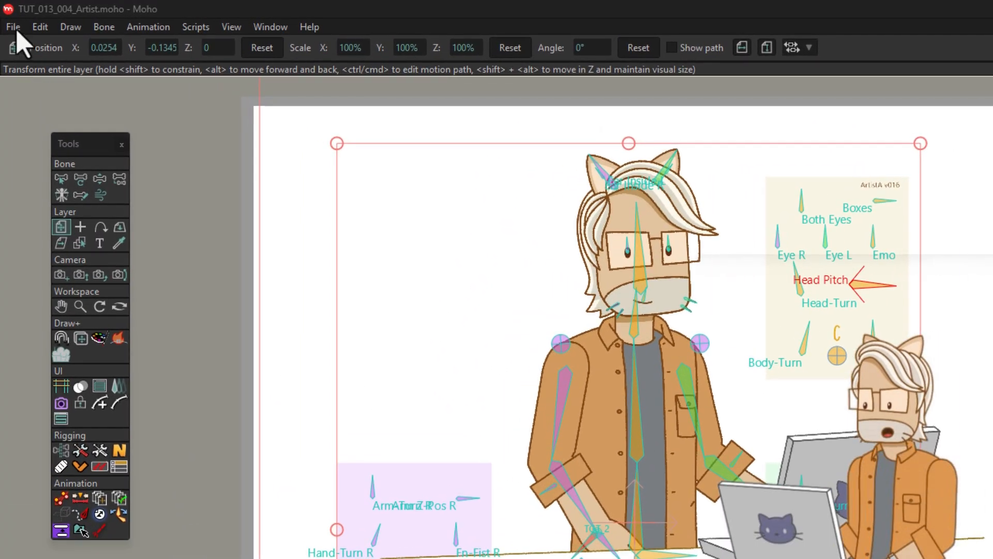
left_click(16, 28)
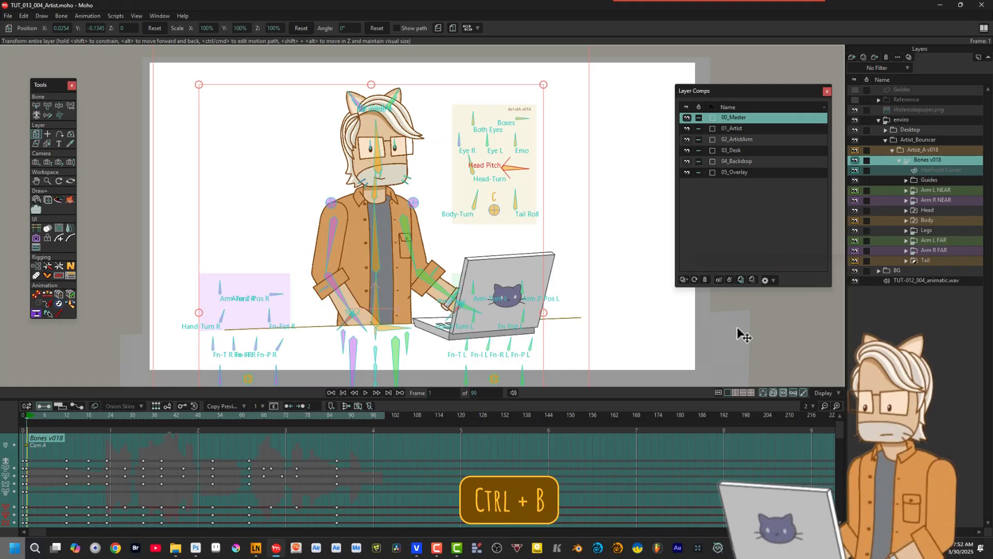
key("ctrl+b")
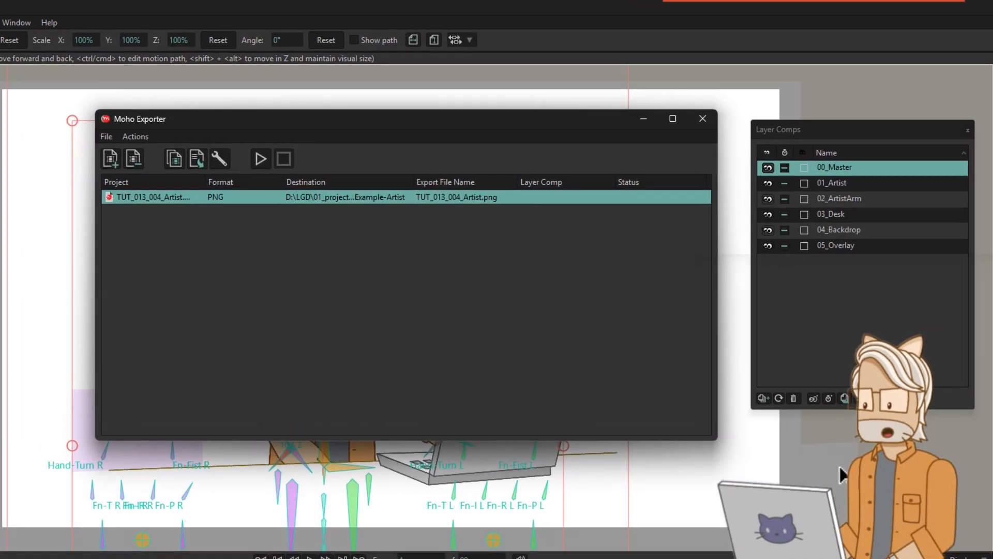
left_click(823, 33)
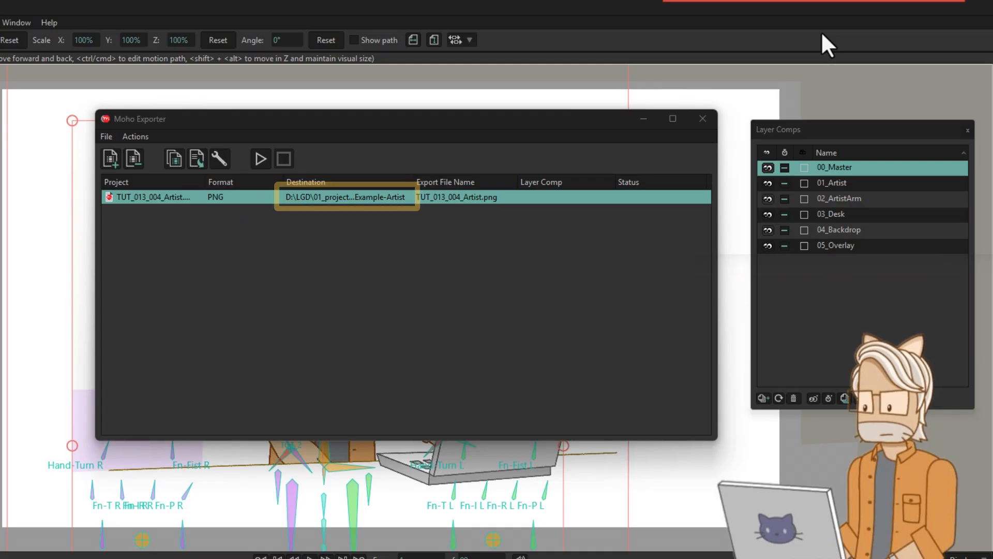
Step: Start choosing a new export destination for the queued project and browse to the Moho folder inside TUT_013's 98_Footage
right_click(346, 195)
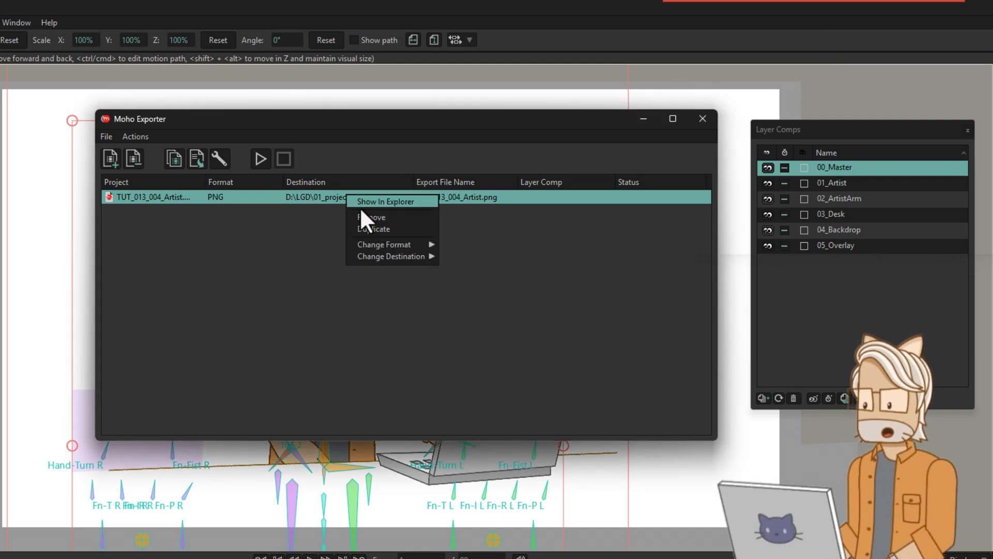
mouse_move(405, 258)
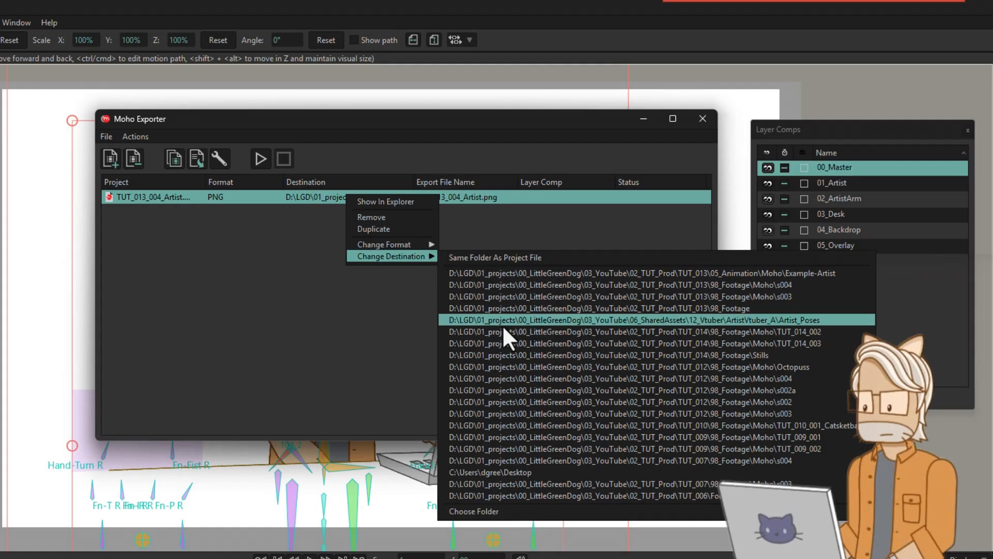
left_click(500, 510)
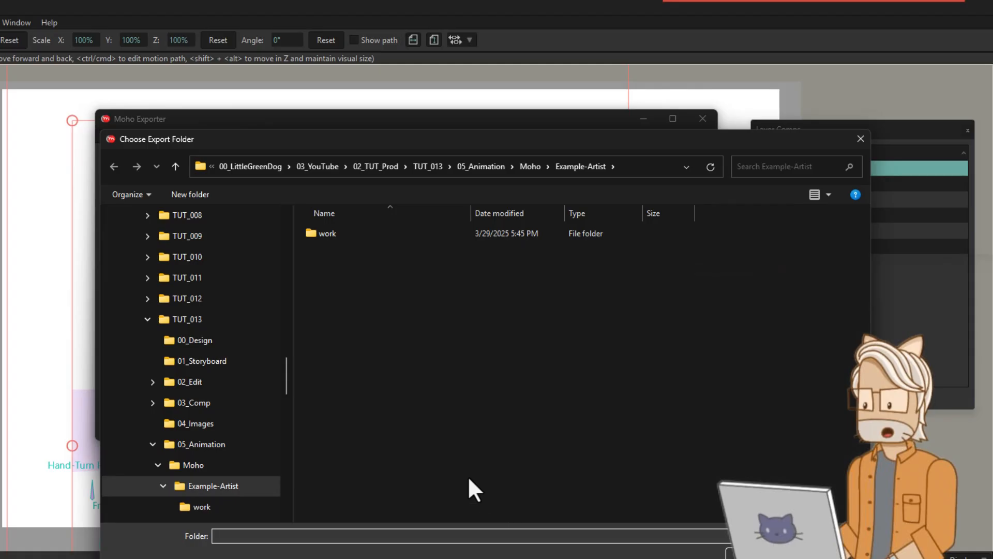
left_click(176, 164)
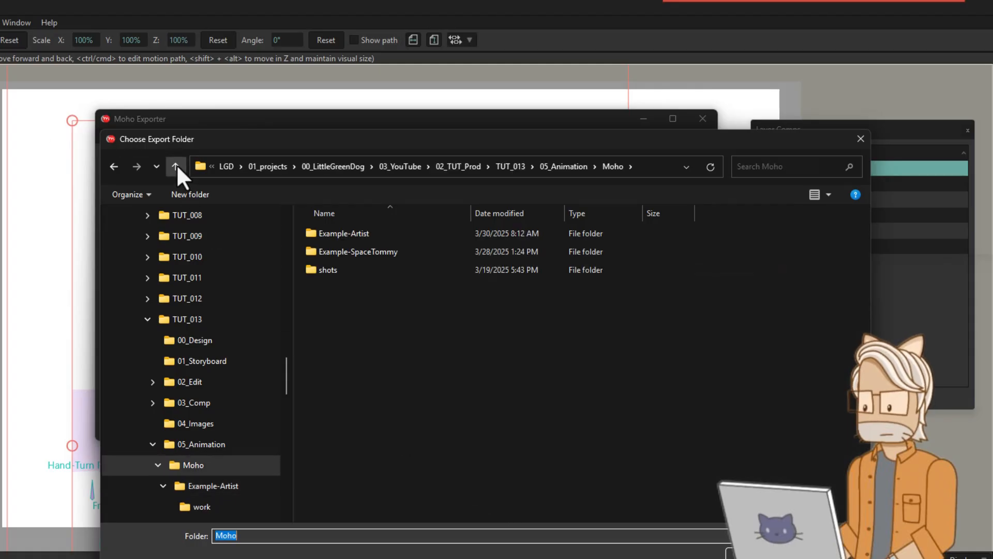
left_click(175, 164)
left_click(176, 164)
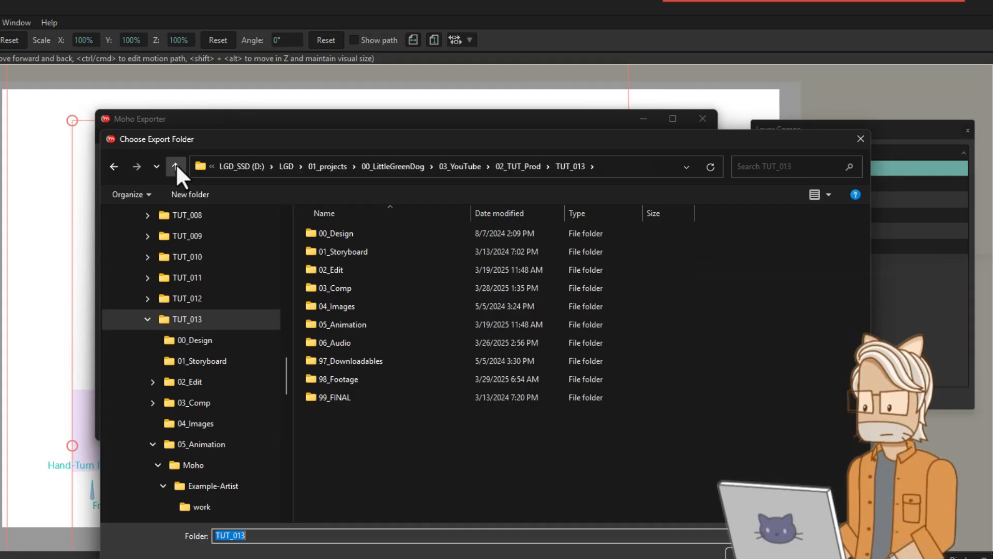
double_click(371, 380)
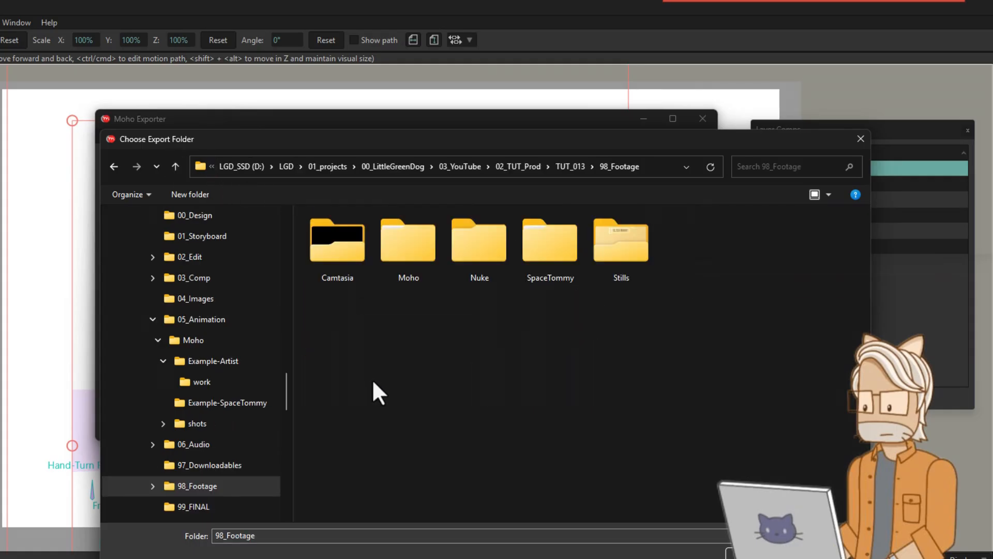
double_click(420, 252)
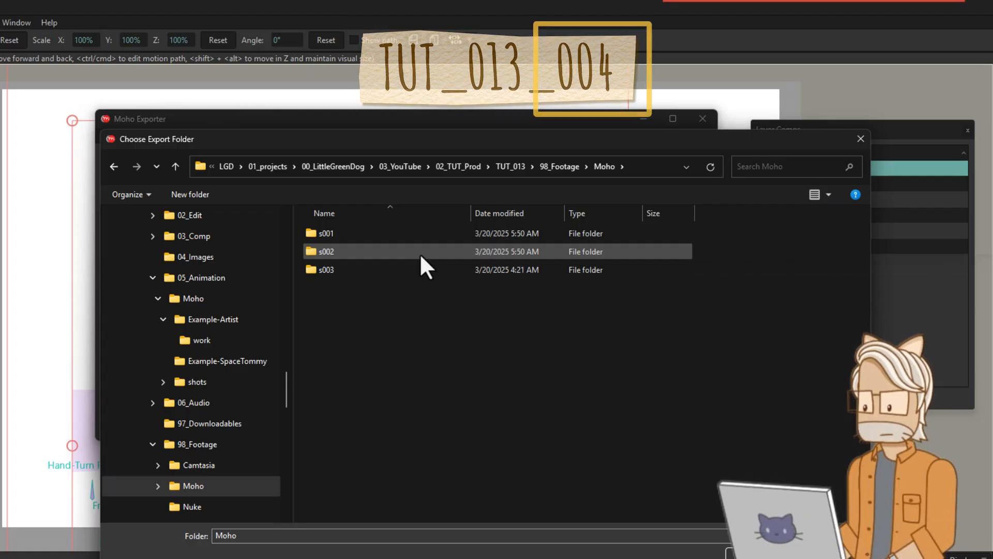
Step: Create a folder named s004 in the Moho footage folder and select it as the export destination
left_click(189, 194)
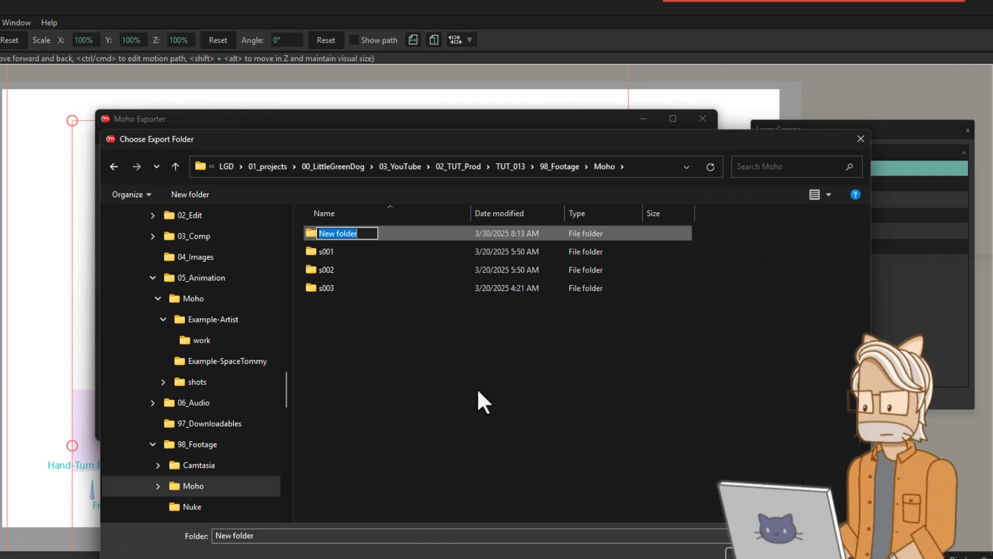
type("s004")
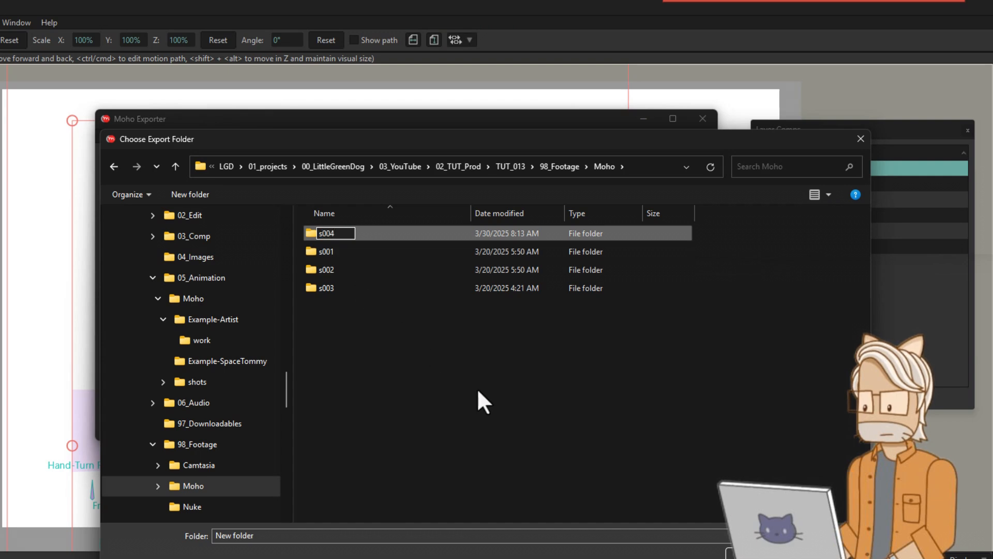
key("Return")
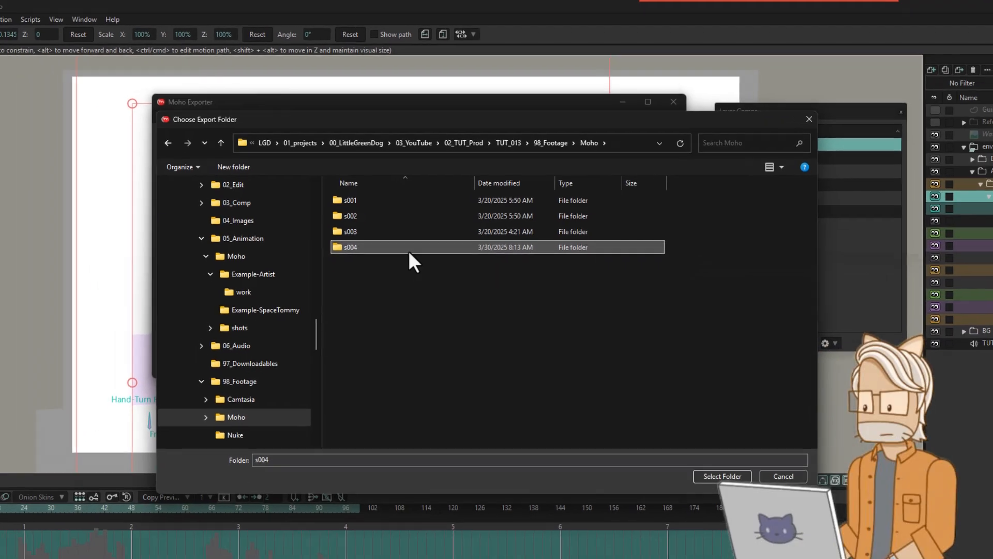
double_click(413, 245)
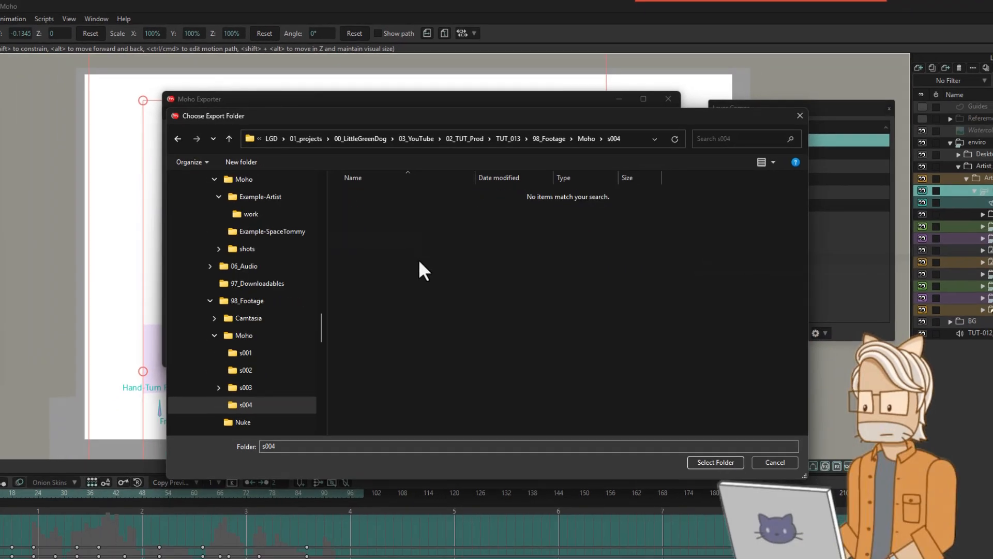
left_click(710, 463)
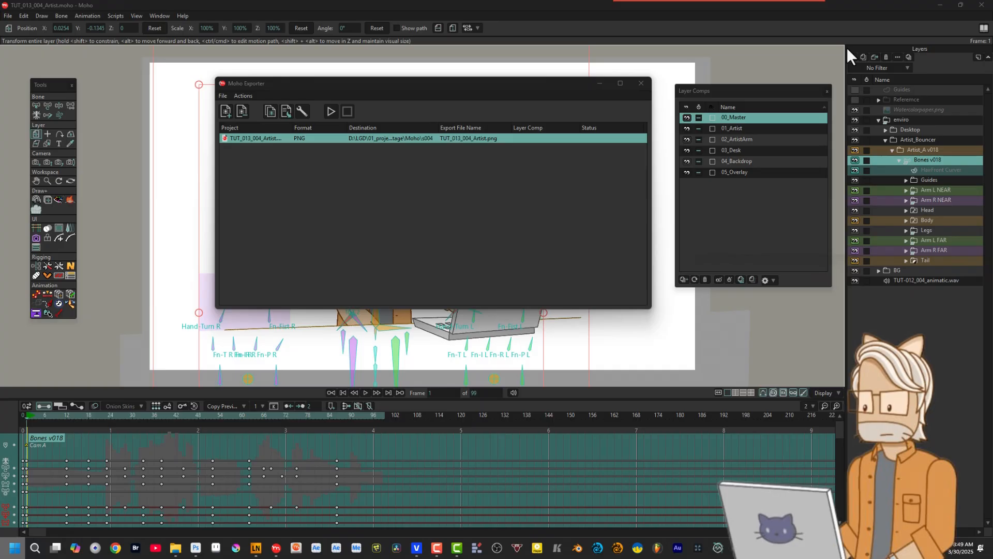
Step: Open the queued project's export settings, save them as the defaults, and accept the settings
left_click(397, 138)
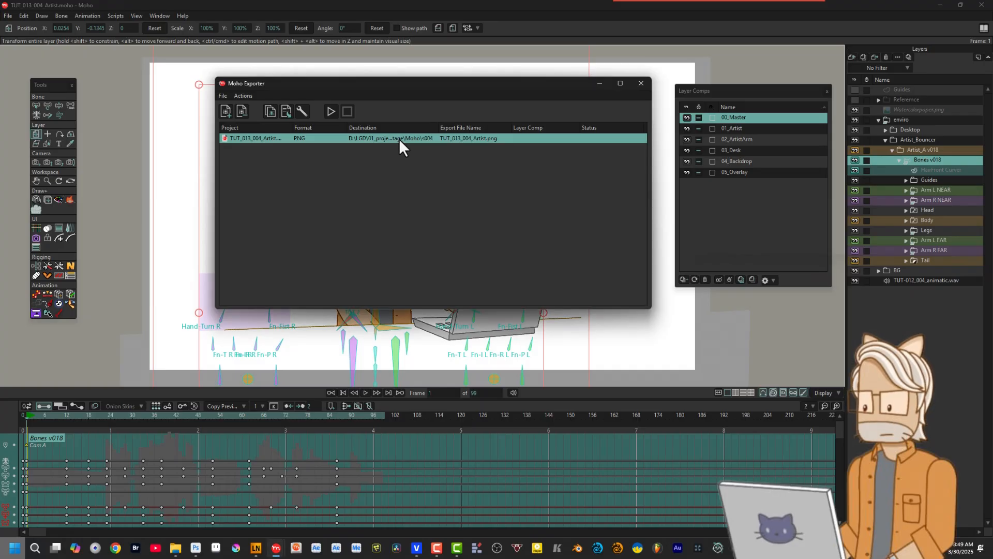
double_click(398, 139)
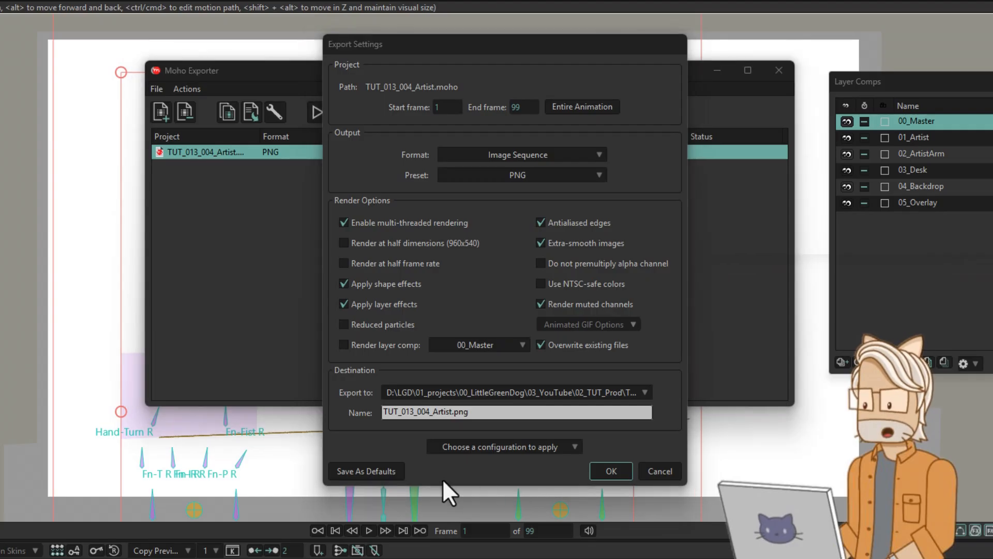
left_click(383, 470)
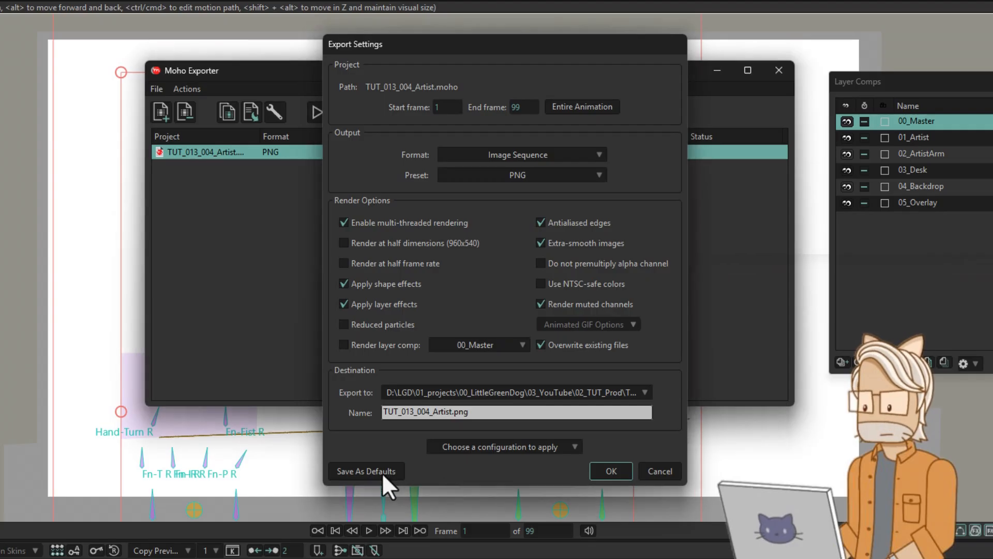
left_click(615, 471)
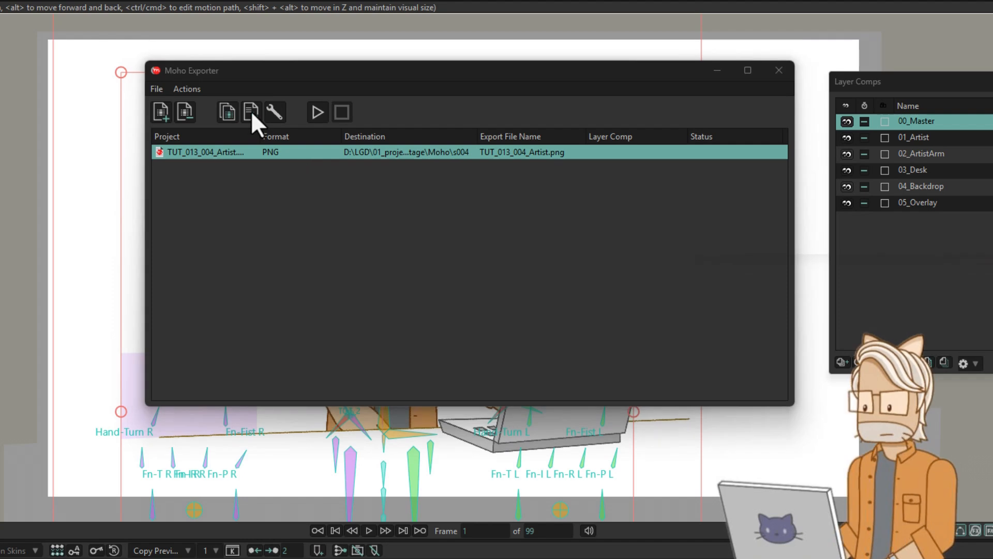
Step: Expand the queued project into one export job per layer comp and remove the 00_Master job
left_click(251, 111)
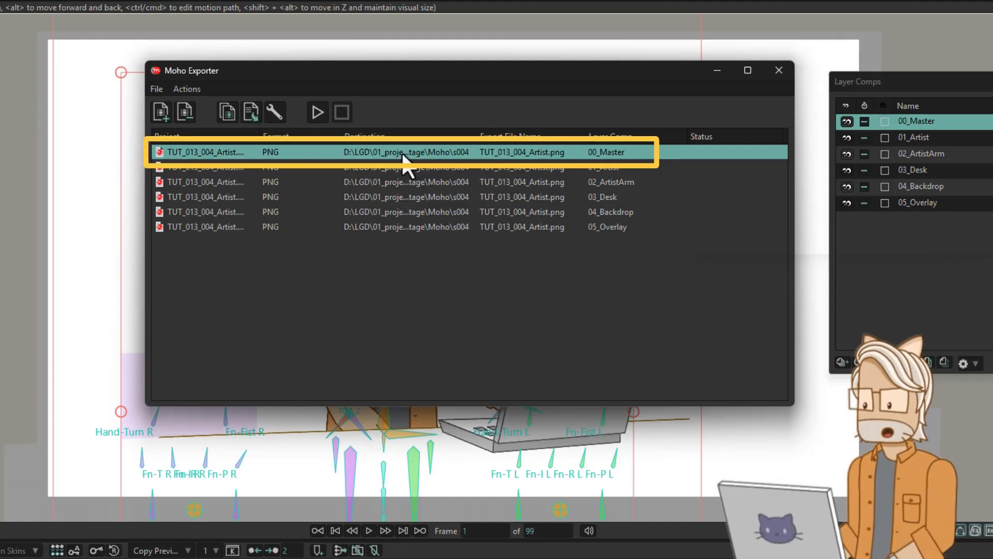
left_click(183, 109)
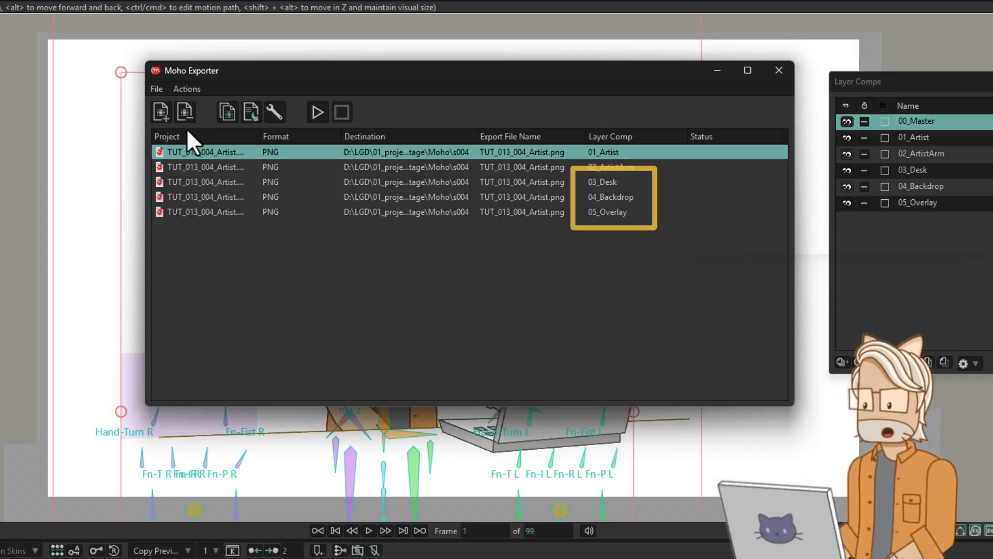
Step: Set the end frame to 1 in the export settings of the 03_Desk, 04_Backdrop and 05_Overlay jobs
double_click(443, 182)
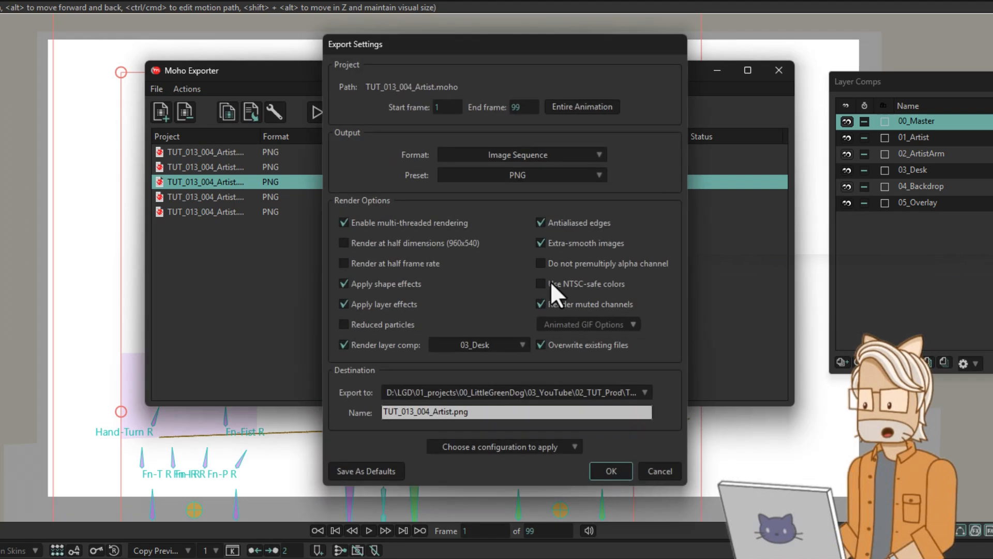
double_click(521, 107)
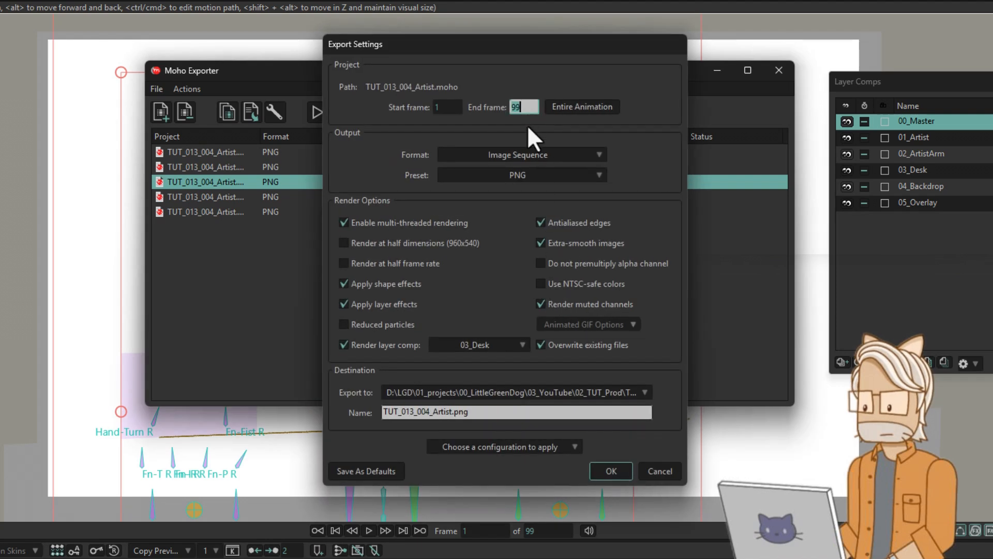
key("Return")
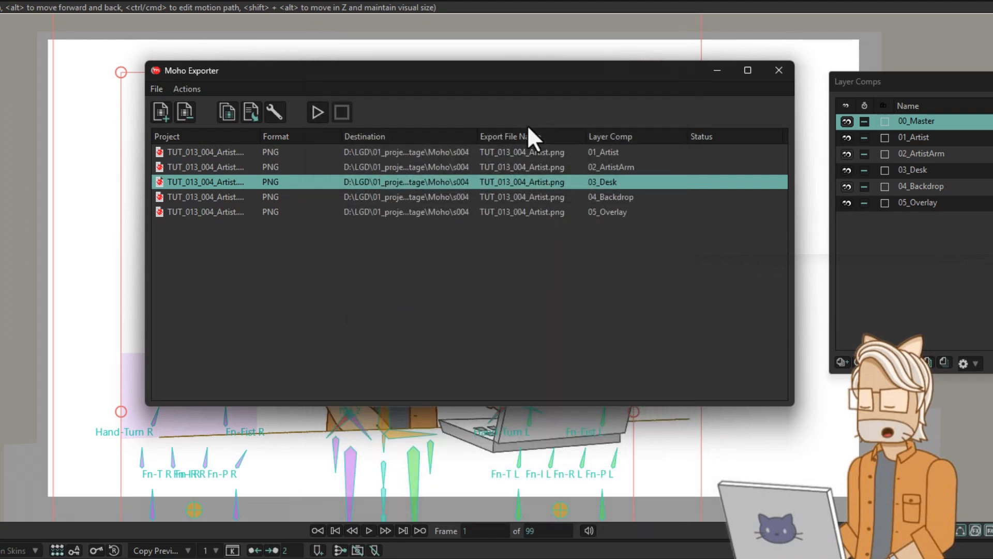
left_click(532, 197)
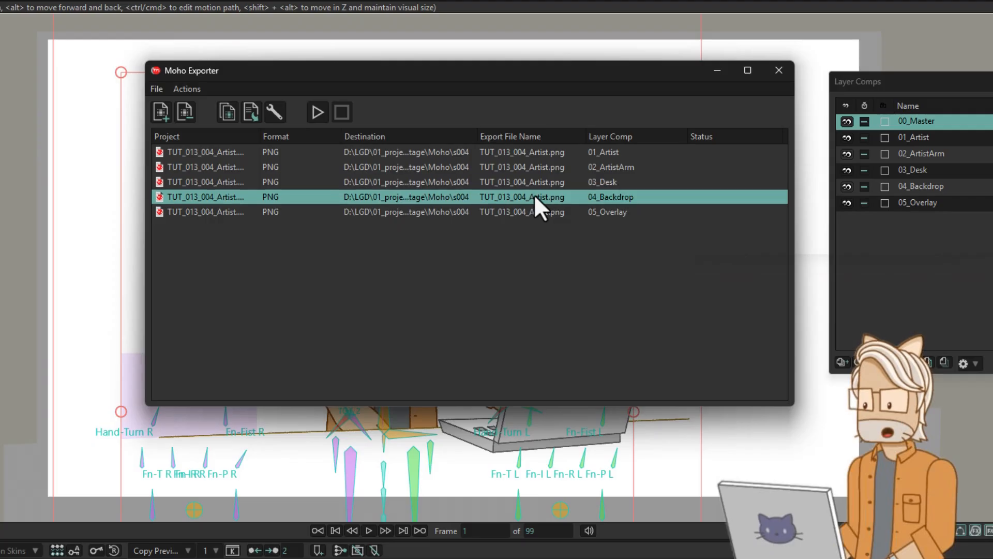
double_click(533, 196)
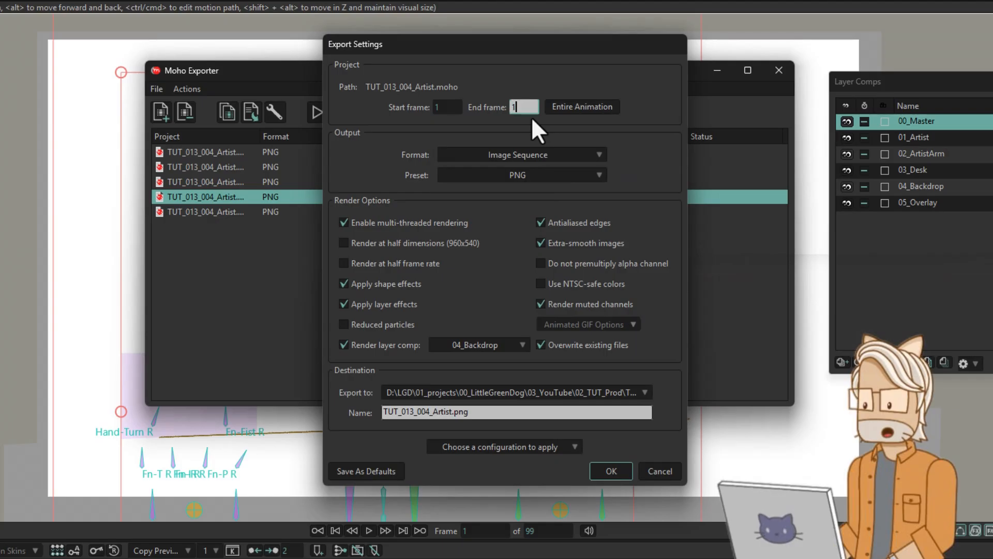
key("Return")
left_click(460, 211)
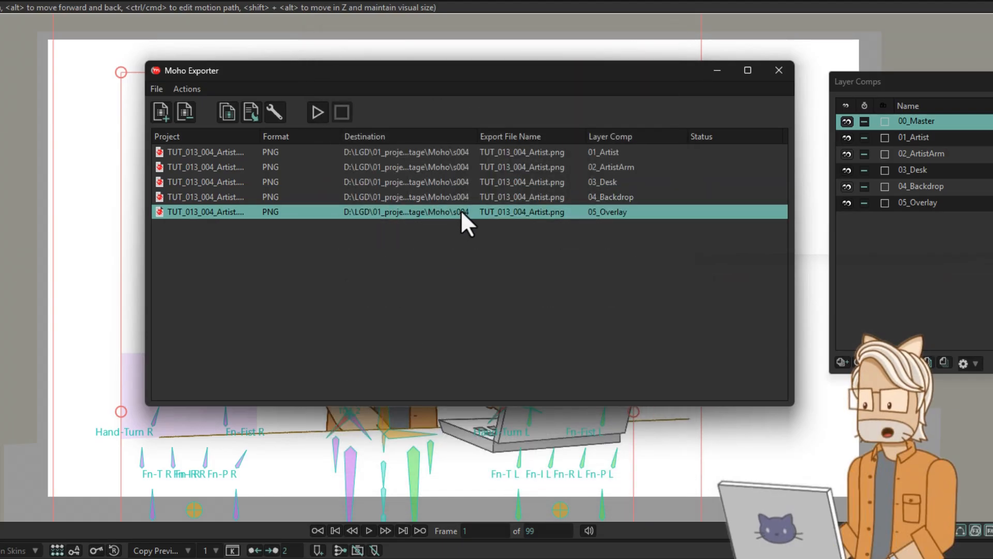
double_click(462, 211)
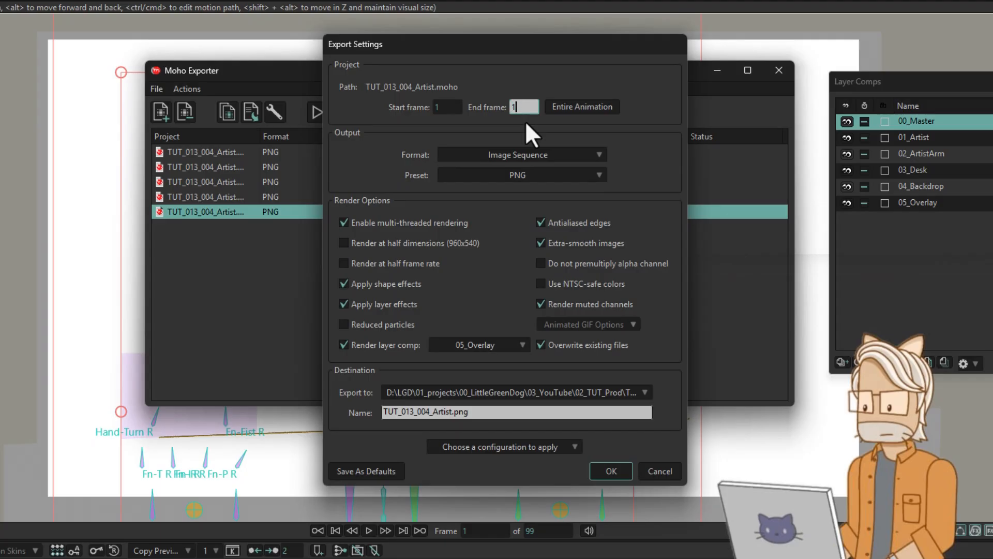
key("Return")
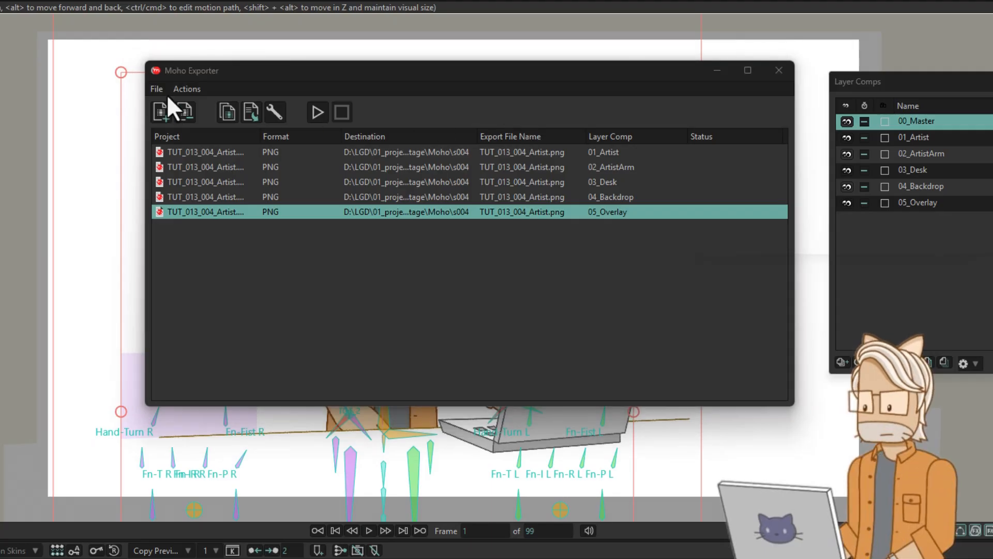
Step: Save the export queue as the profile s004_Export Profile.mohoexport in the s004 footage folder
left_click(158, 89)
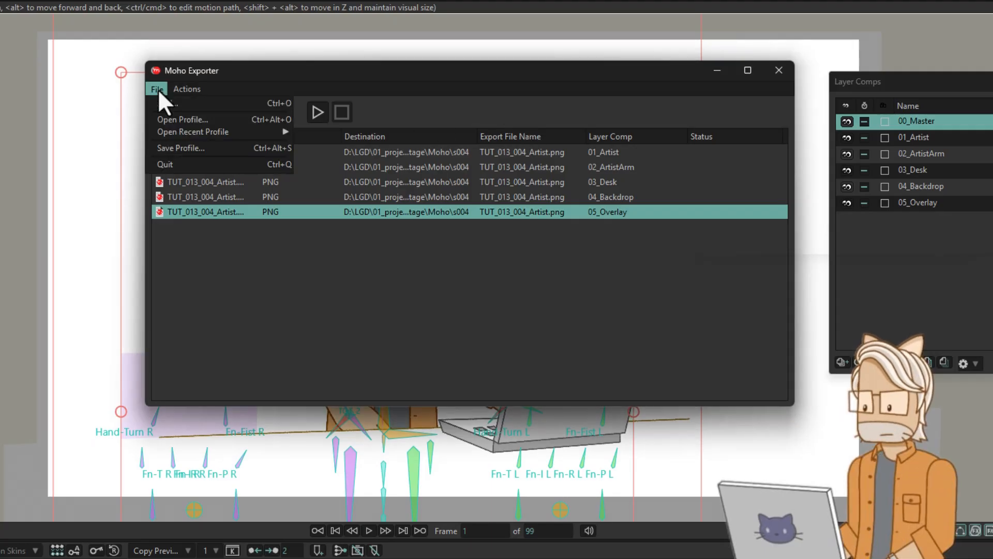
left_click(184, 147)
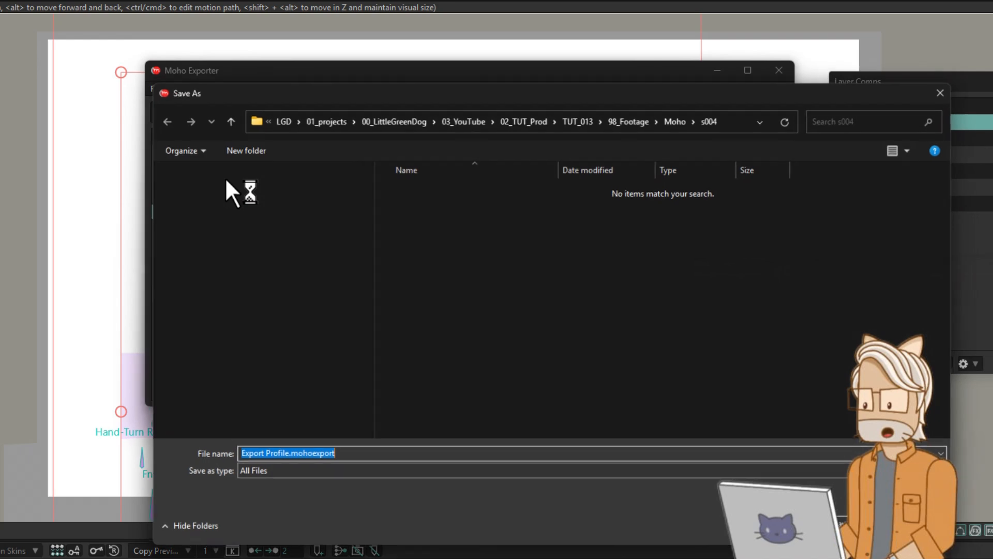
left_click(240, 454)
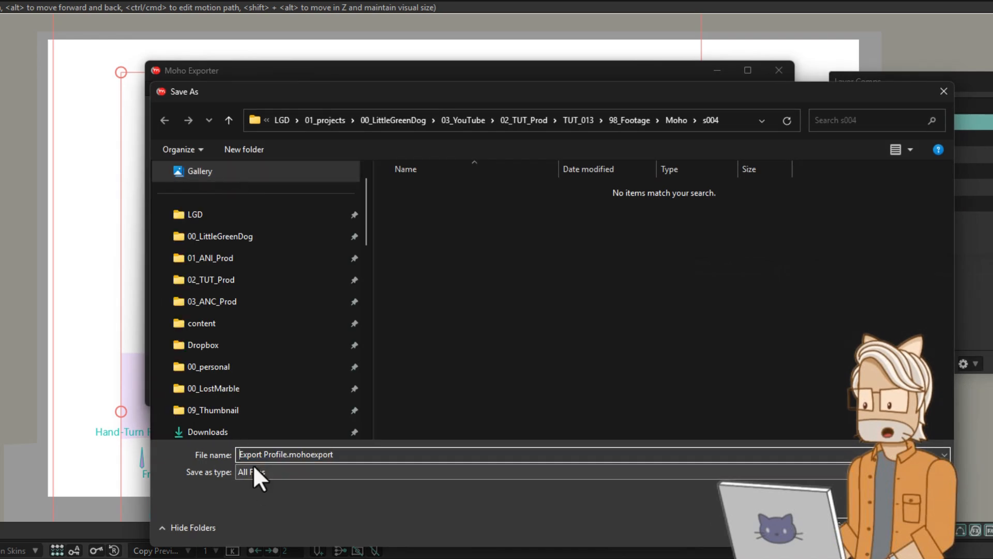
type("s004_")
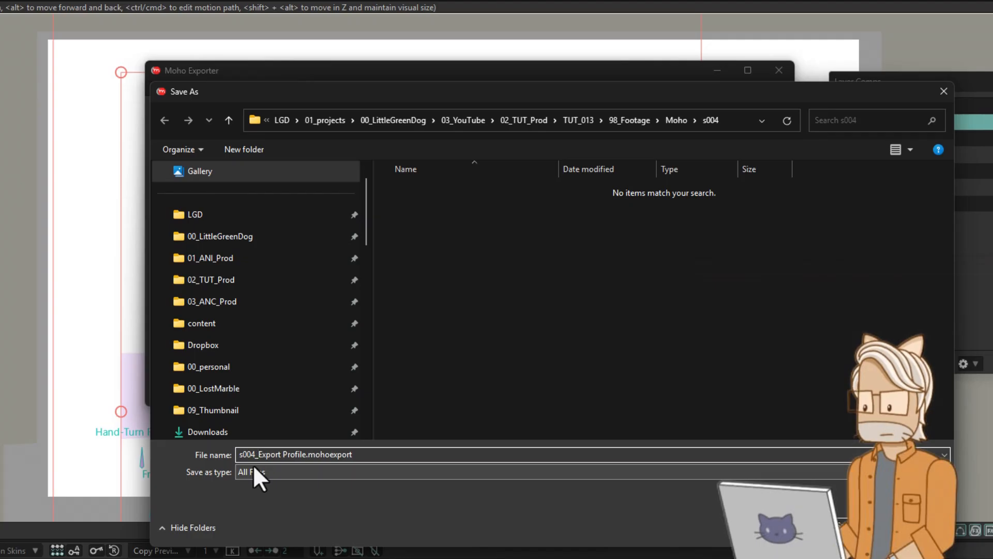
key("Return")
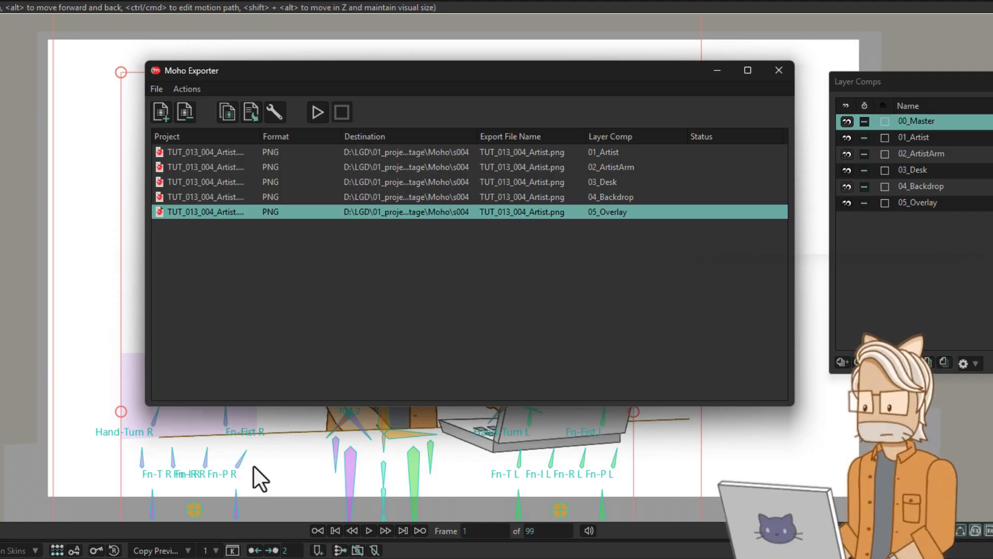
Step: Clear all jobs from the export queue and reload them from the profile s004_Export Profile.mohoexport
left_click(234, 152)
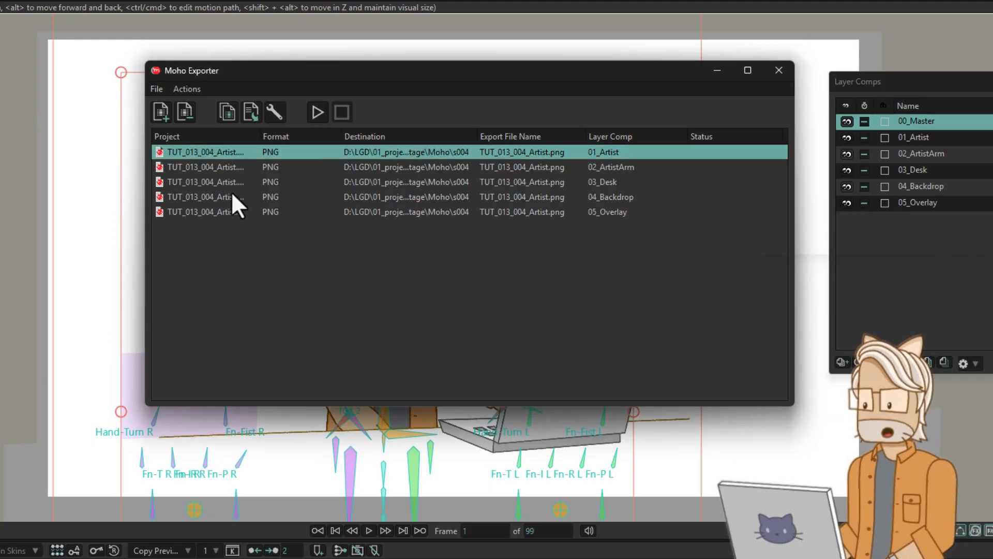
left_click(229, 209, "shift")
left_click(185, 111)
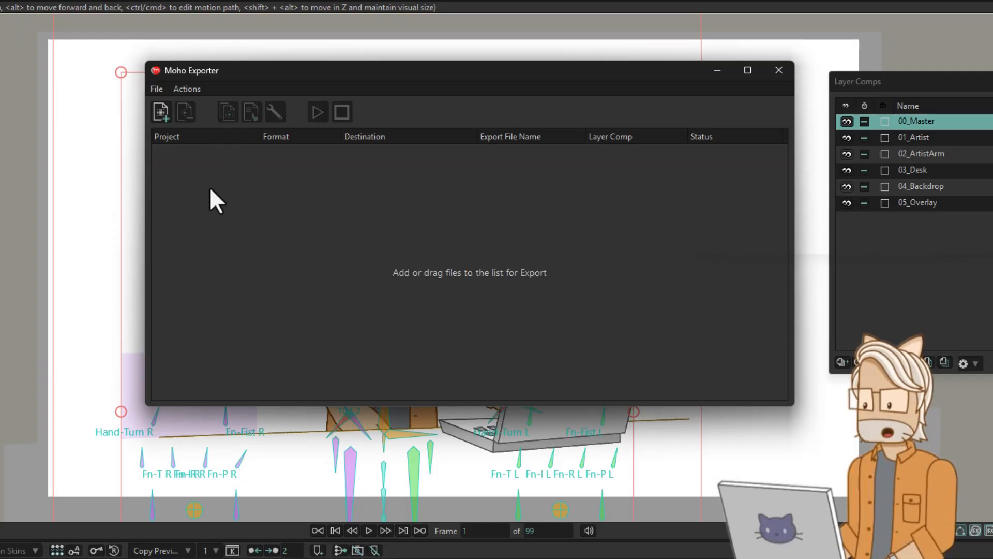
left_click(159, 89)
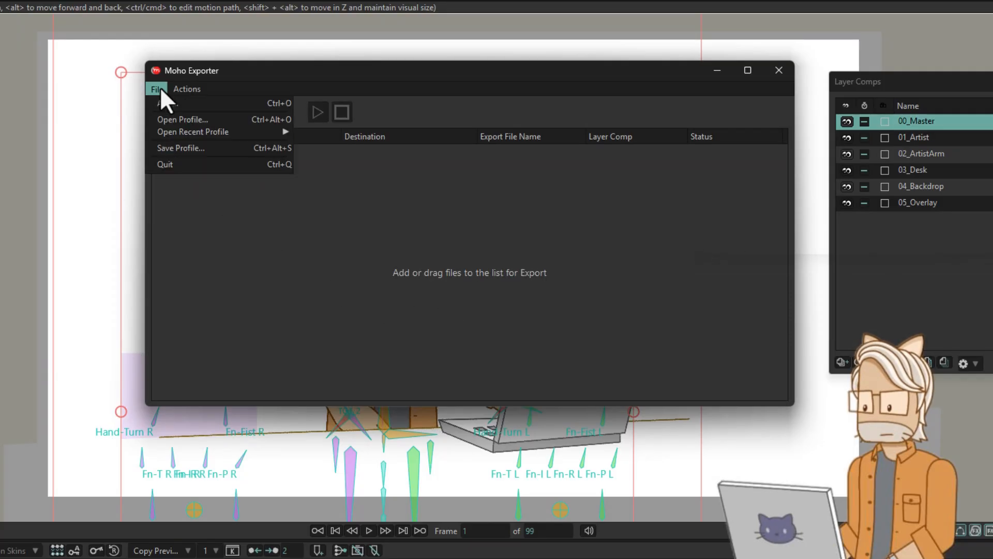
left_click(188, 118)
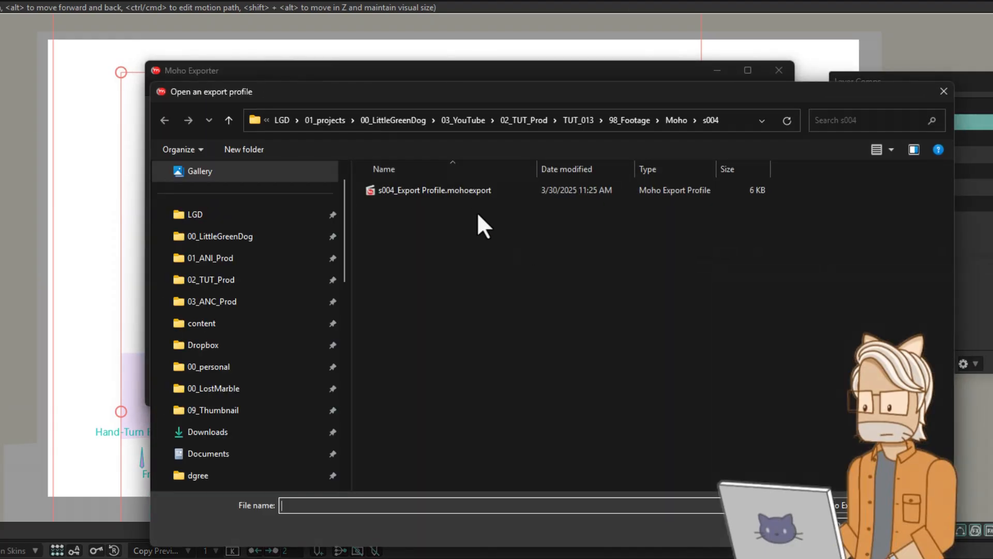
left_click(423, 191)
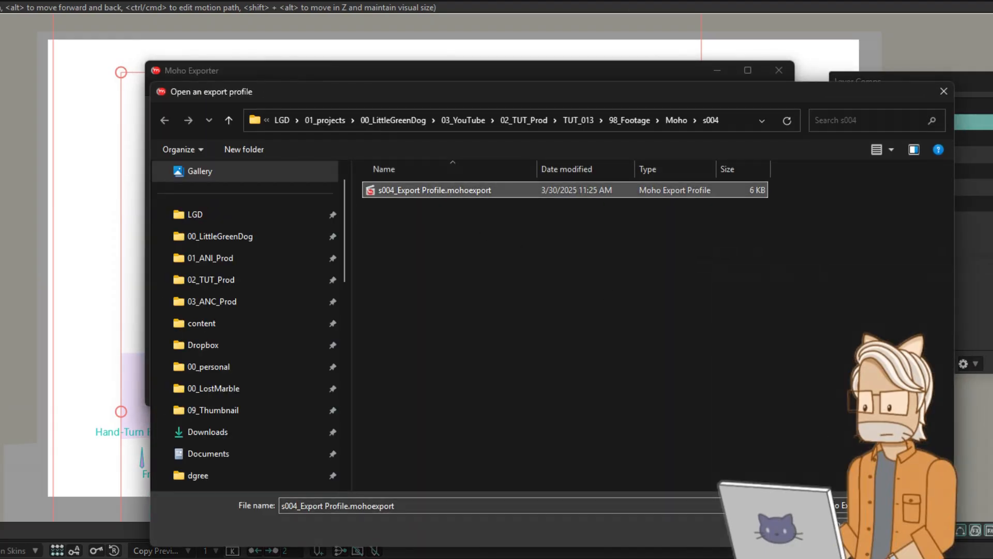
left_click(846, 519)
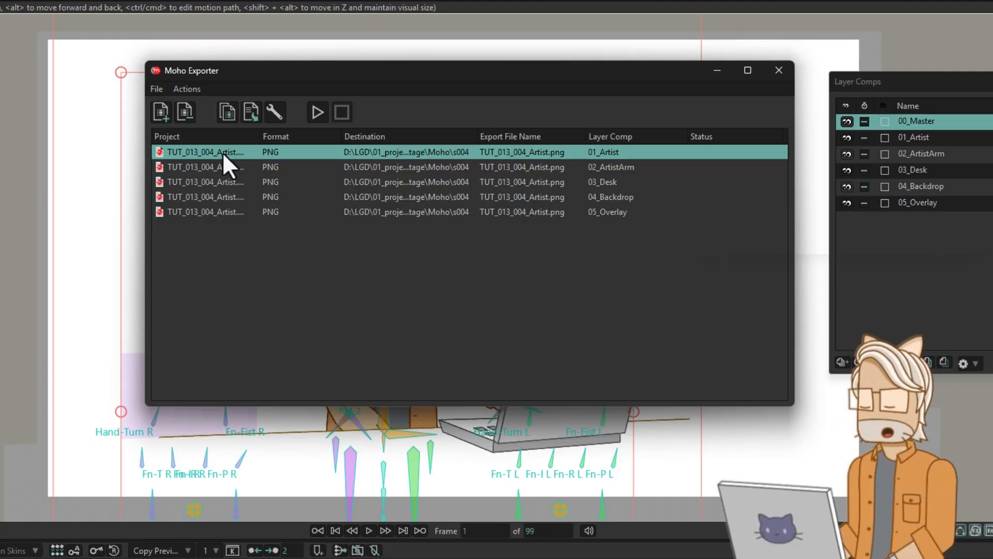
Step: Remove all five layer comp jobs from the export queue and close the exporter
left_click(216, 206, "shift")
left_click(186, 112)
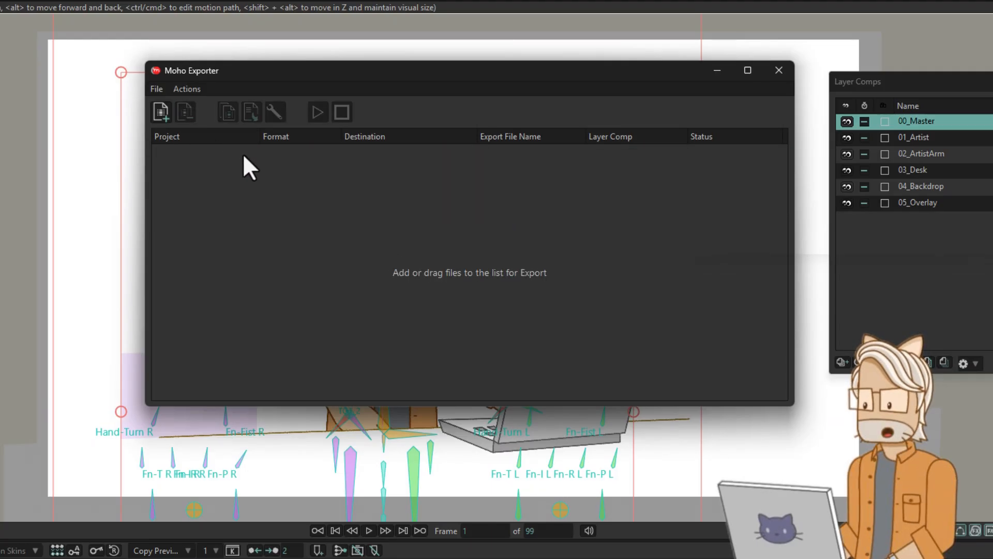
left_click(780, 71)
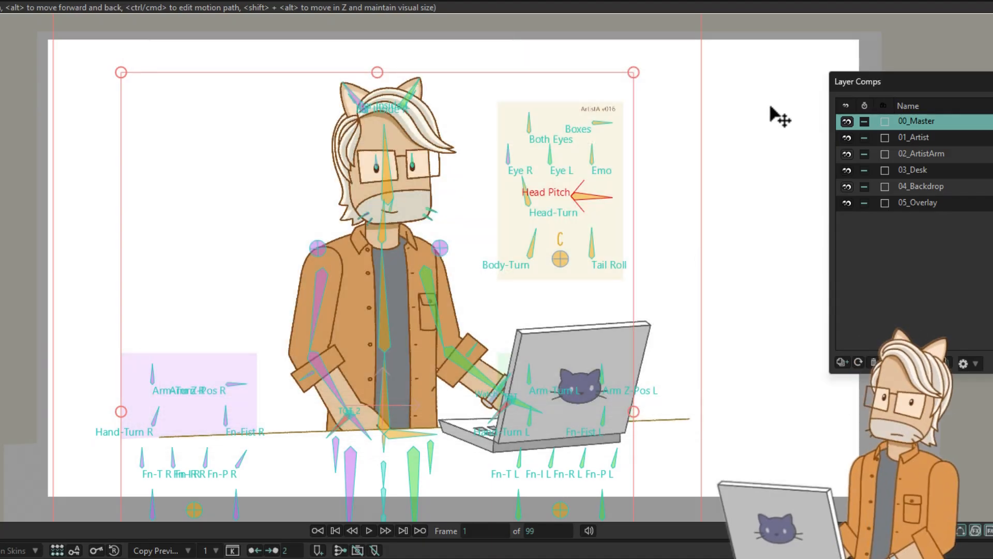
Step: Queue the current artist project for batch export and set its destination to the Moho footage folder s004
key("ctrl+b")
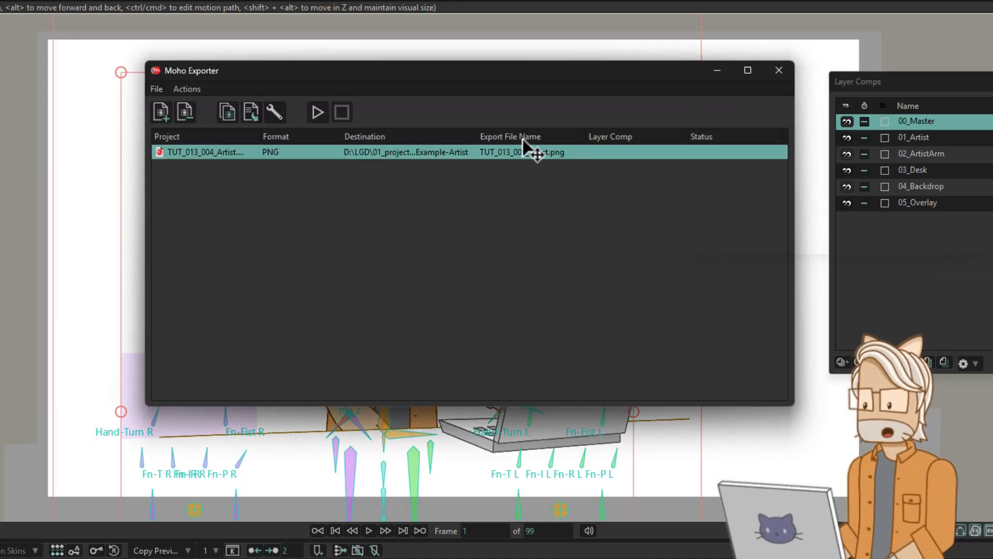
right_click(419, 154)
mouse_move(499, 218)
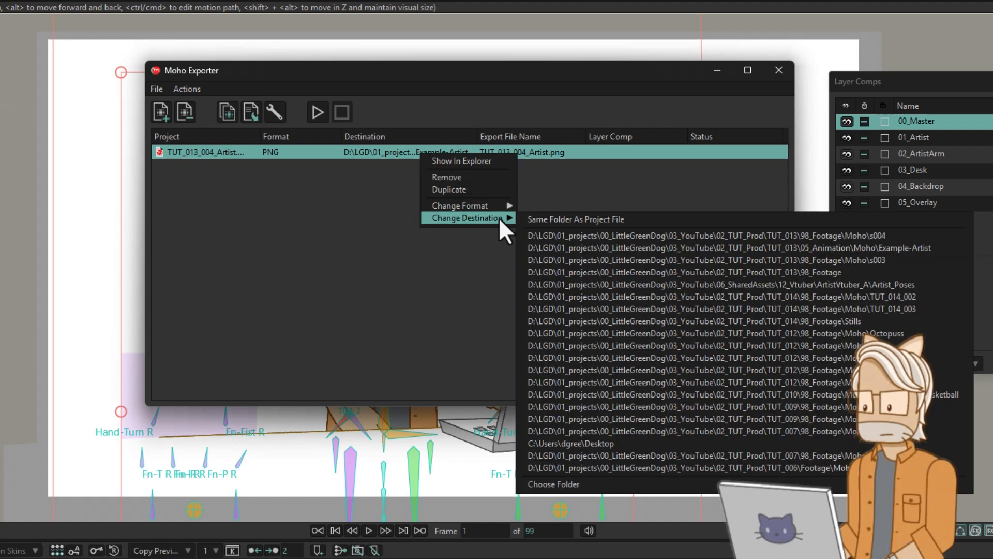
left_click(565, 488)
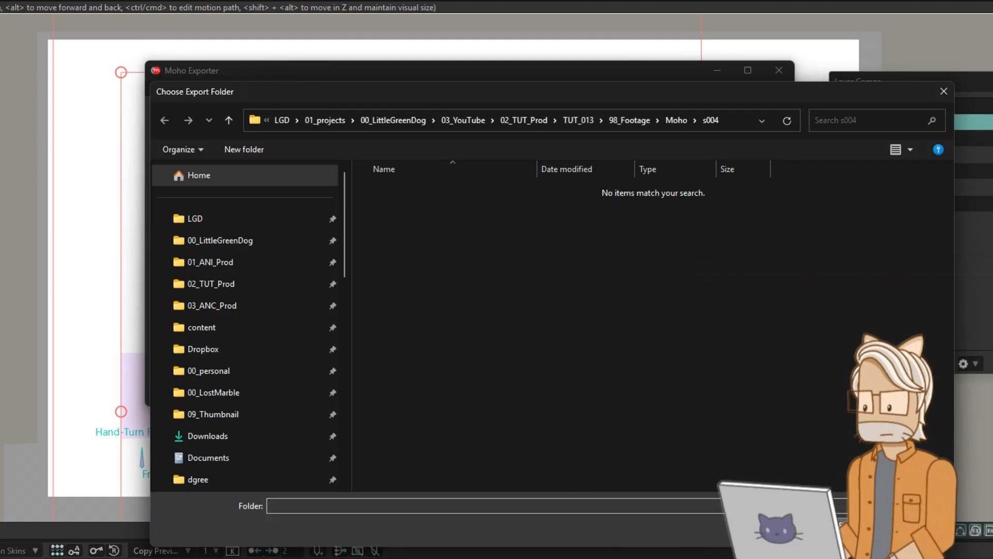
left_click(843, 522)
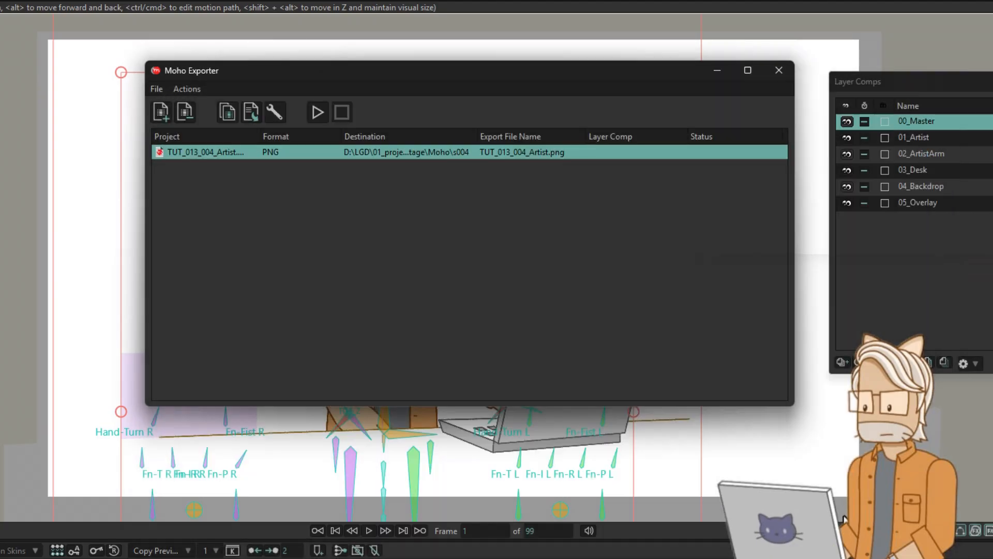
Step: Split the queued project into one job per layer comp and remove the 00_Master job
left_click(251, 111)
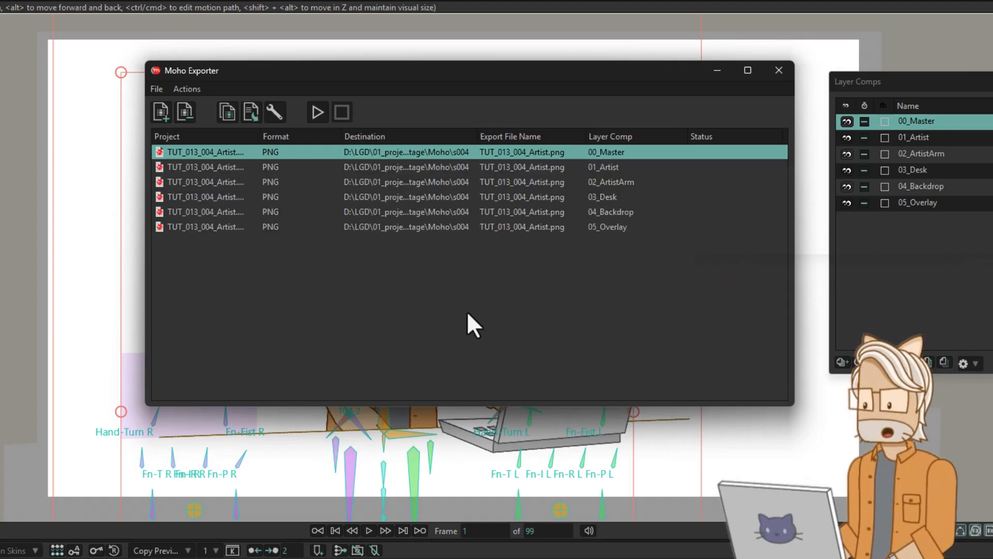
left_click(184, 111)
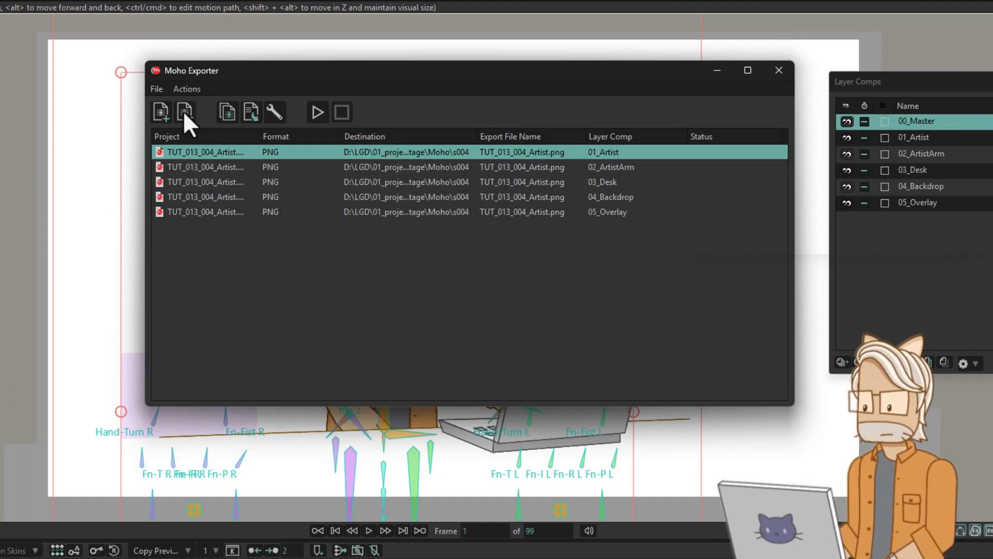
Step: Set the end frame to 1 for the 03_Desk, 04_Backdrop and 05_Overlay export jobs
double_click(444, 184)
double_click(524, 107)
type("1")
key("Return")
left_click(445, 198)
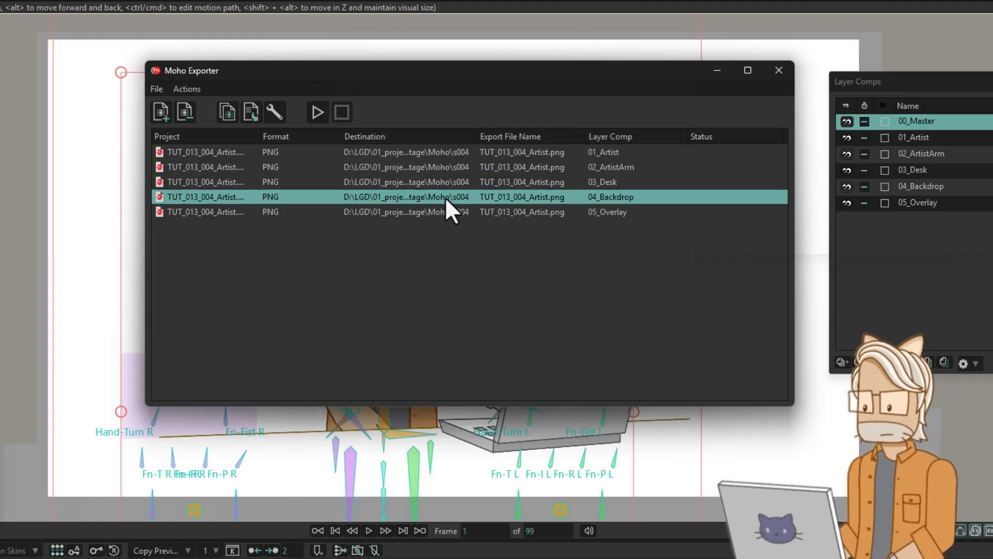
double_click(445, 196)
double_click(523, 107)
key("Return")
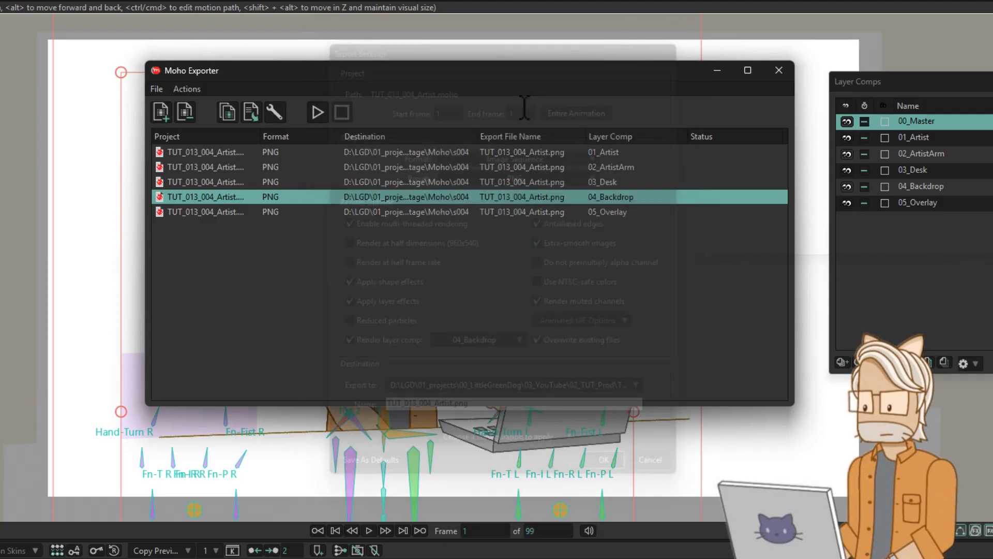
left_click(428, 212)
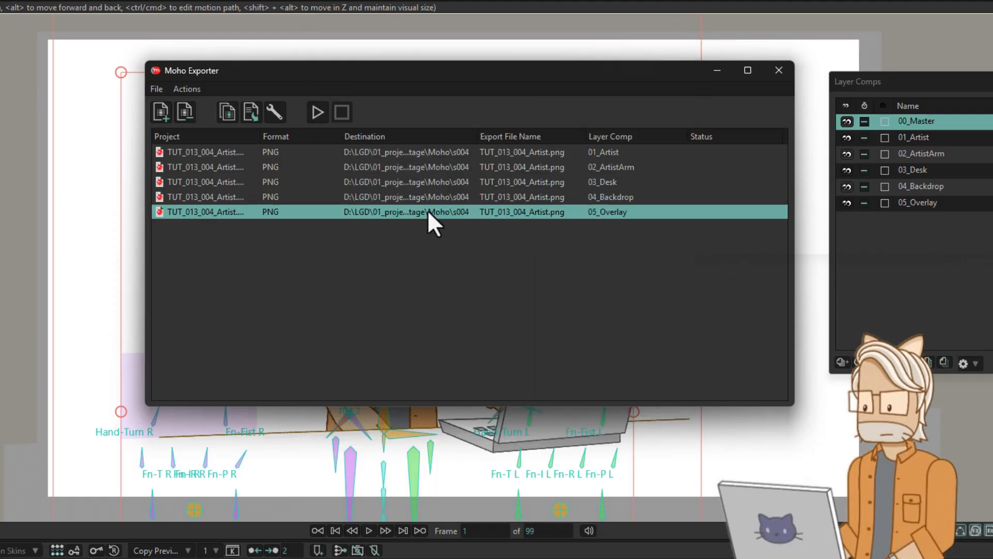
double_click(427, 210)
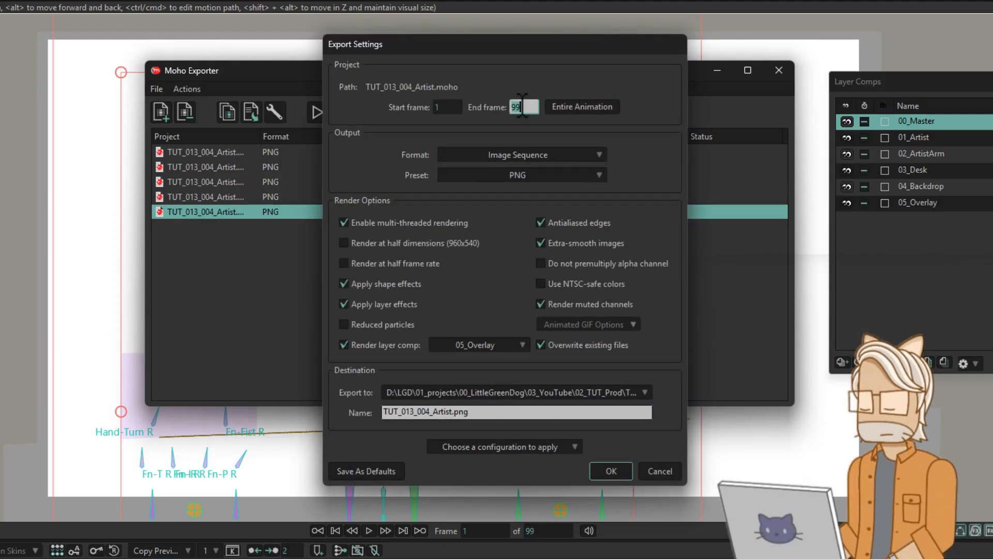
key("Return")
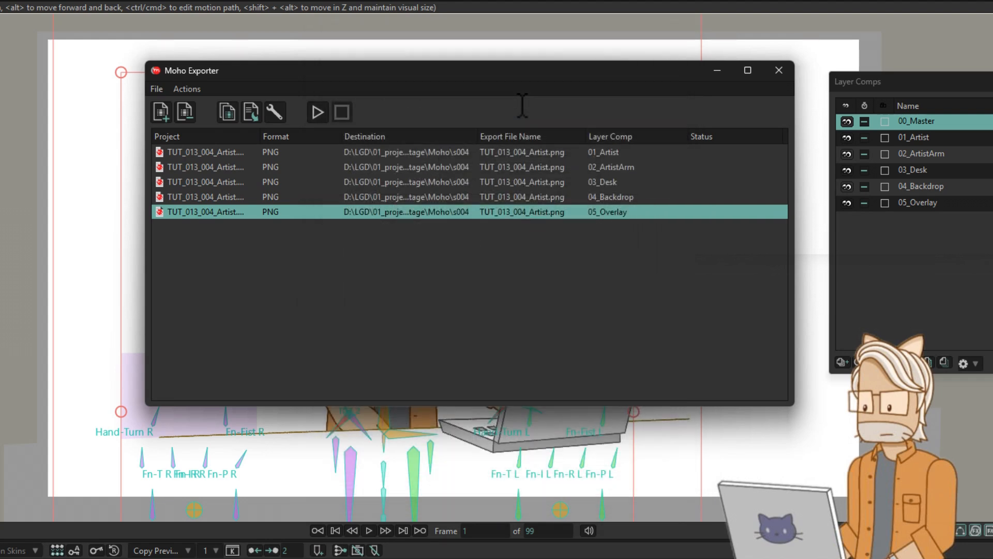
Step: Save the export queue as a profile, overwriting the existing s004_Export Profile.mohoexport in the s004 folder
left_click(157, 89)
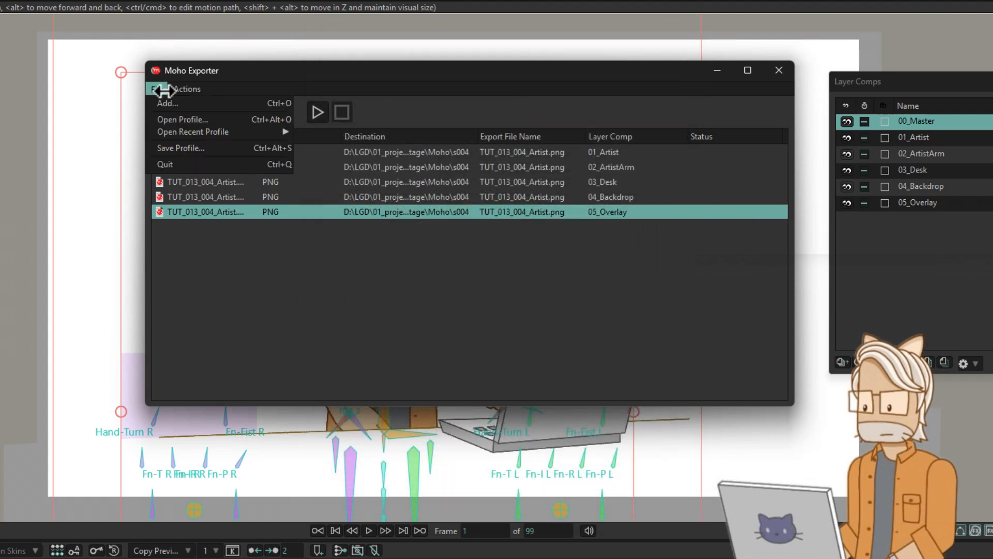
left_click(181, 148)
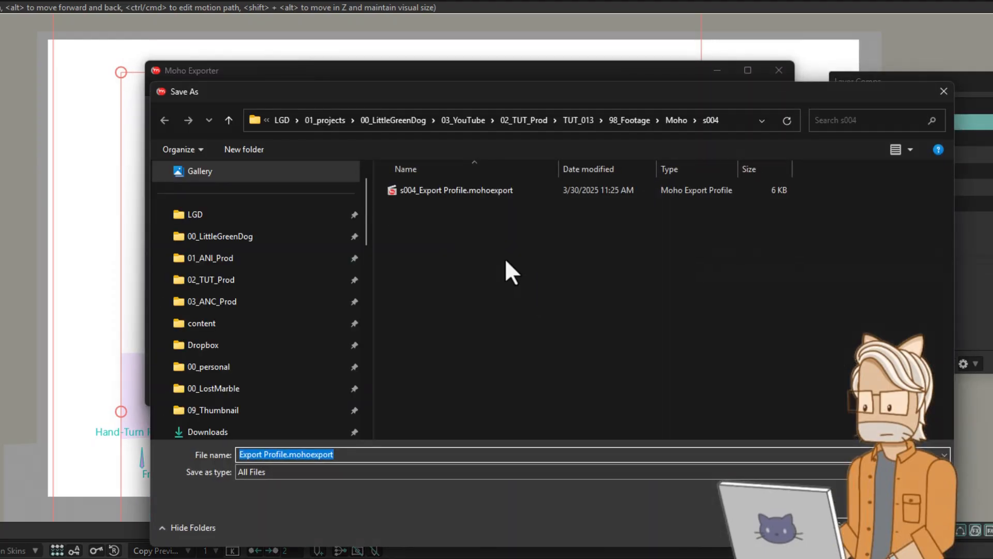
left_click(470, 191)
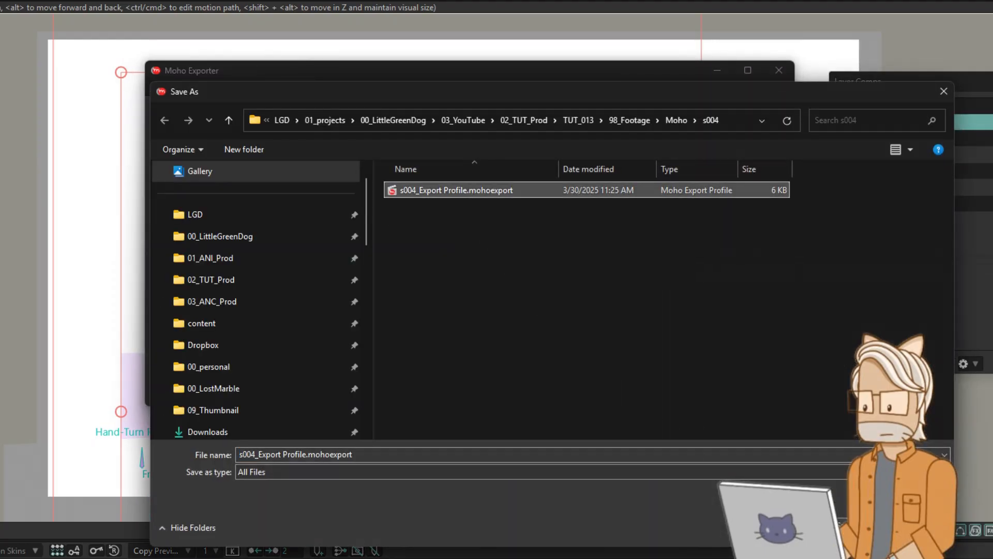
left_click(837, 523)
left_click(596, 353)
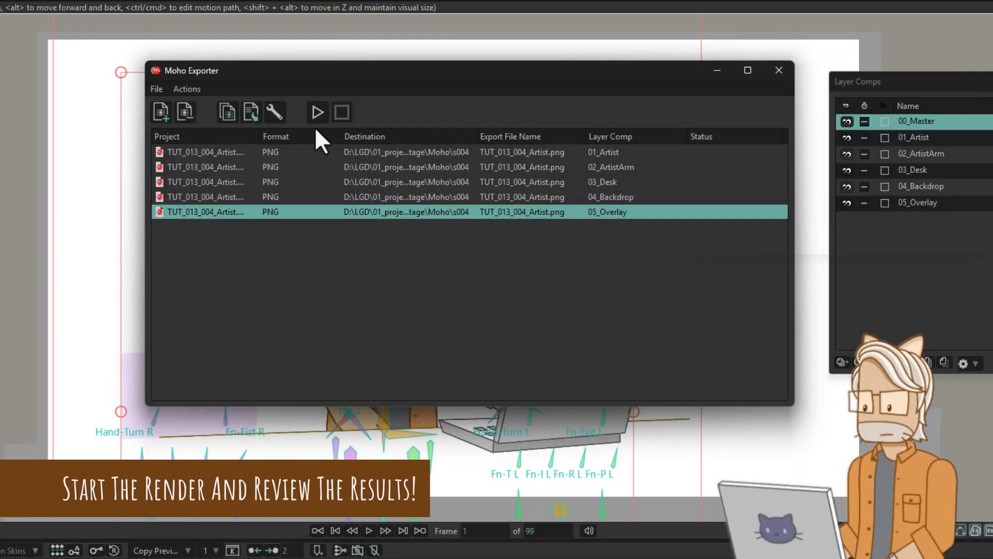
Step: Run the batch export of all queued jobs and open the s004 output folder in File Explorer
left_click(317, 112)
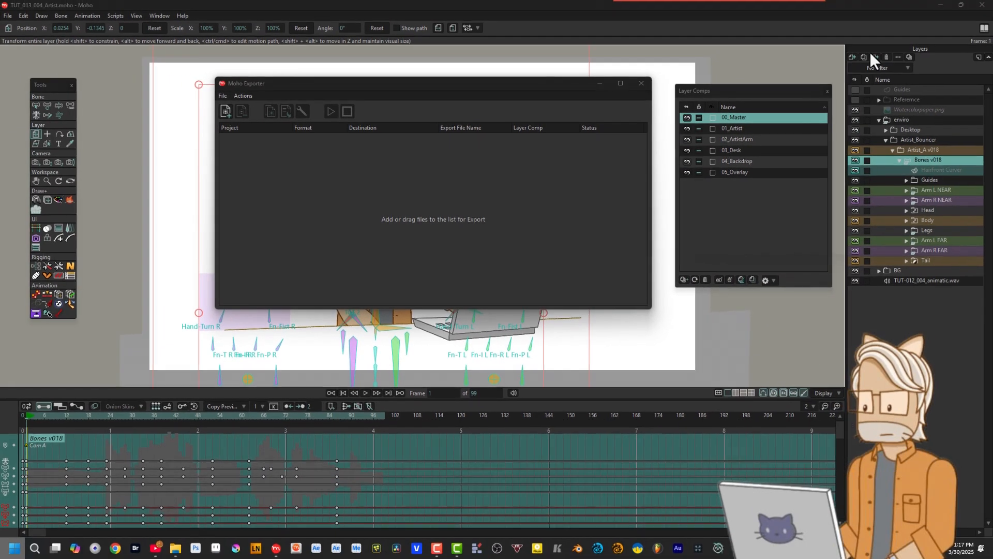
left_click(176, 548)
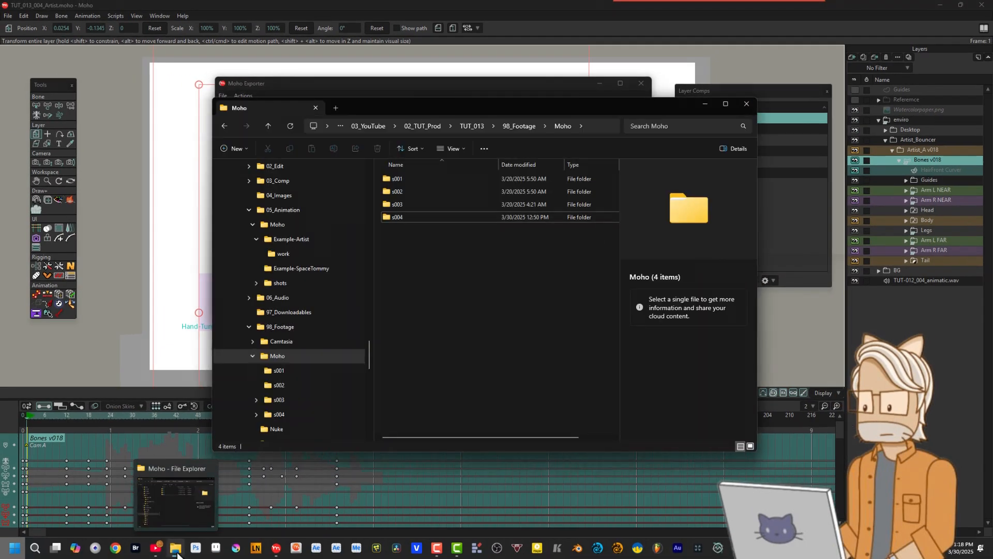
double_click(418, 217)
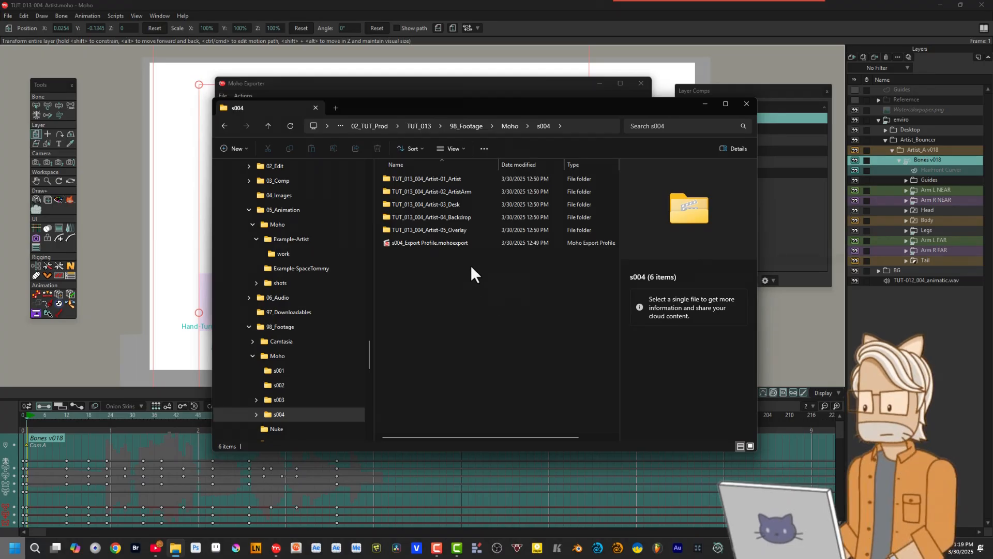
Step: Open the first exported 01_Artist frame in the image viewer and turn off its alpha channel display to examine the transparency
double_click(443, 178)
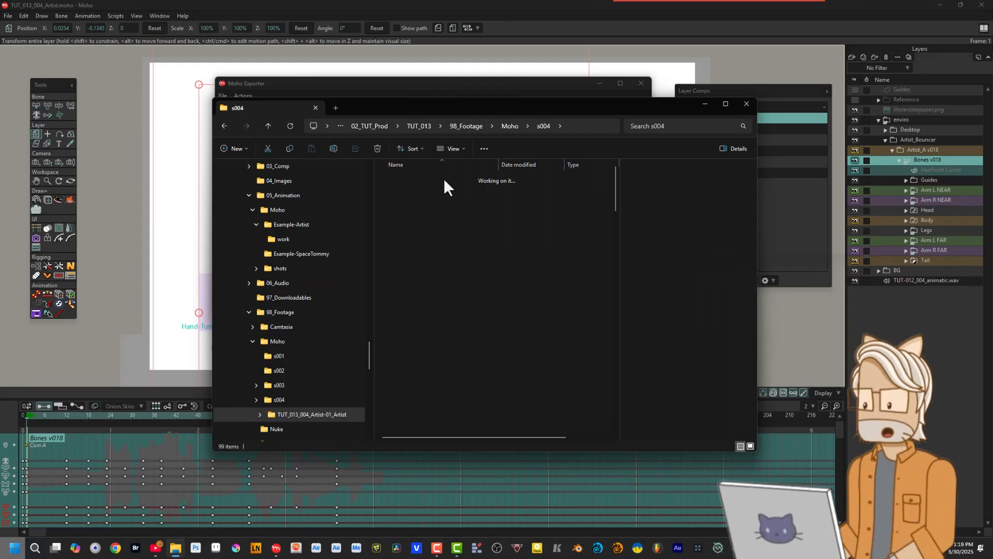
double_click(403, 196)
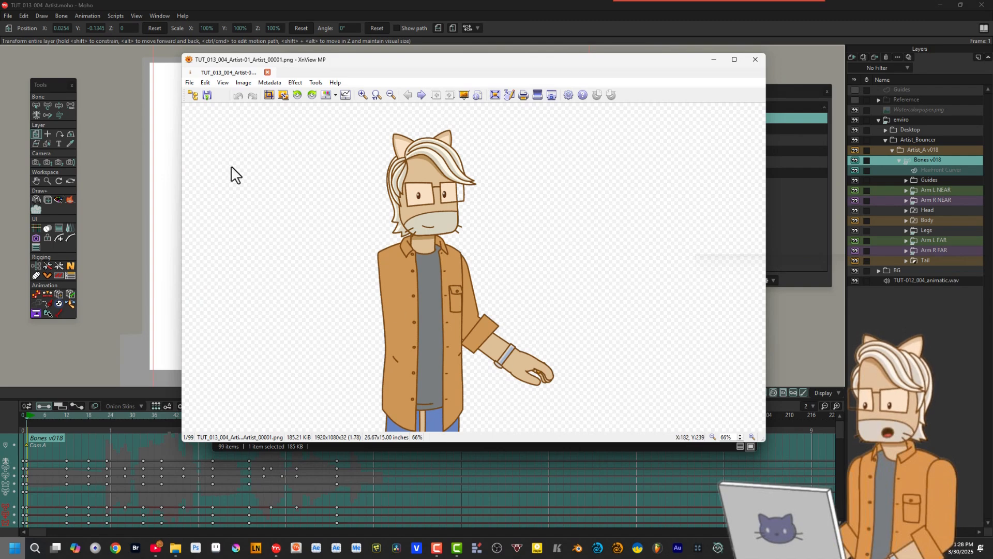
left_click(222, 84)
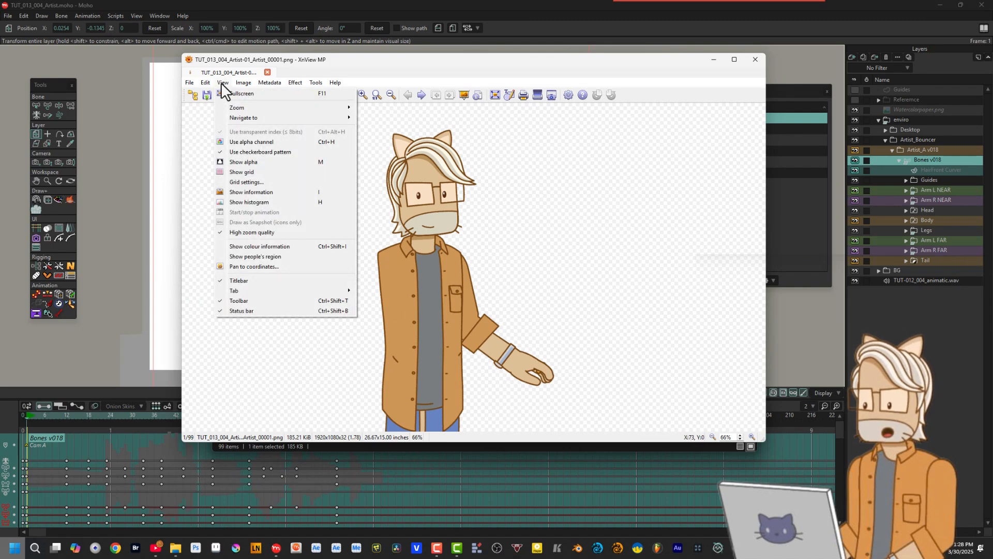
left_click(233, 142)
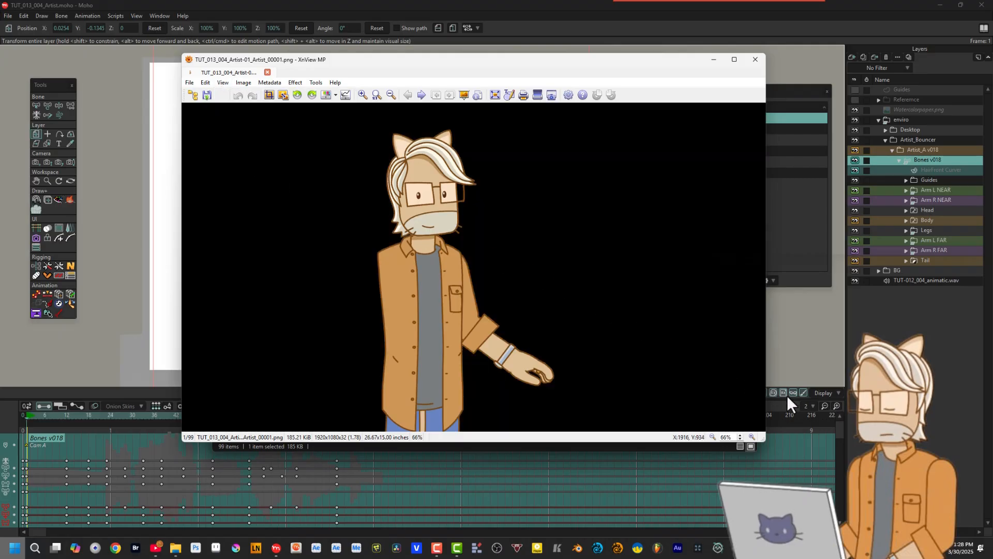
Step: Close the 01_Artist frame and examine the first exported 02_ArtistArm frame in the image viewer
left_click(755, 60)
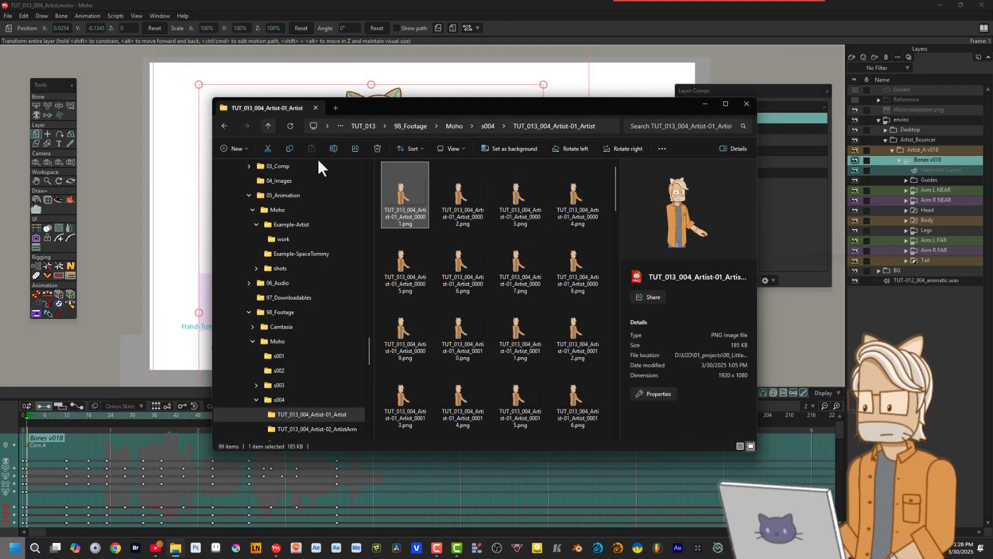
left_click(267, 125)
double_click(449, 190)
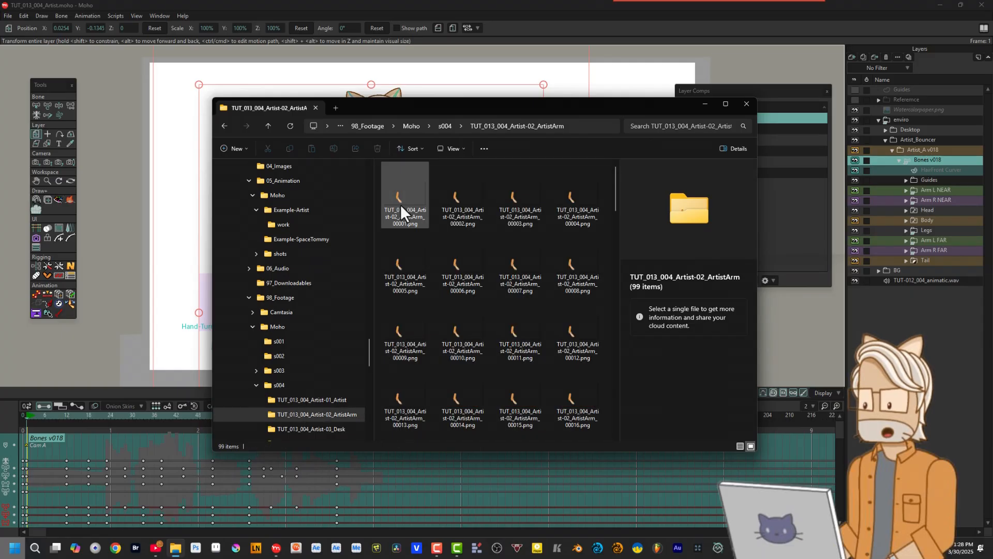
double_click(400, 204)
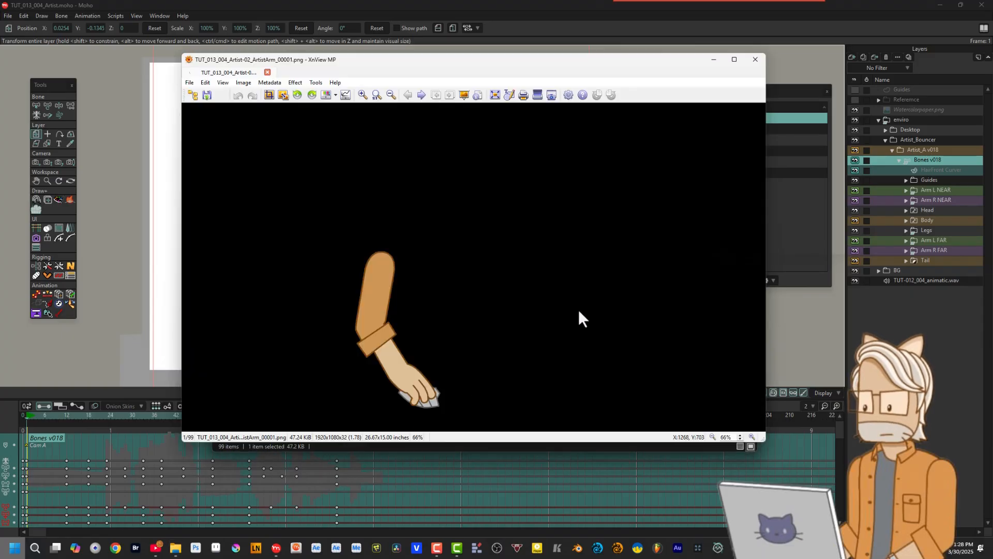
left_click(755, 60)
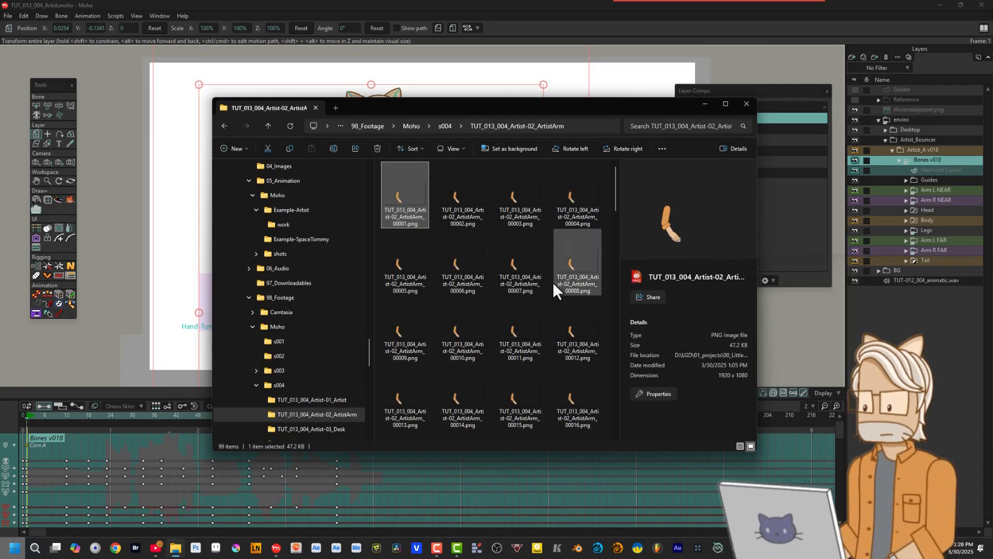
Step: Examine the exported 03_Desk image in the image viewer and close it
left_click(337, 431)
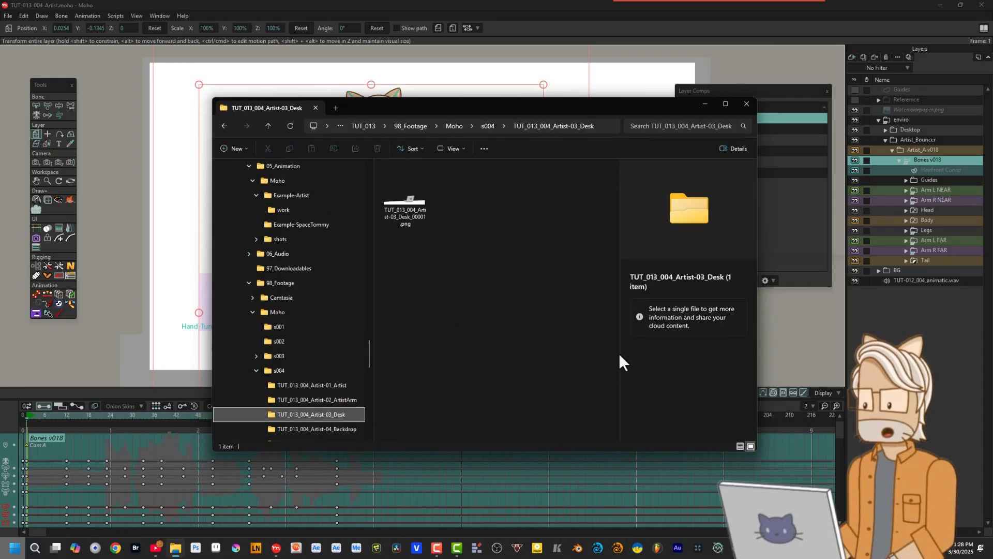
double_click(414, 200)
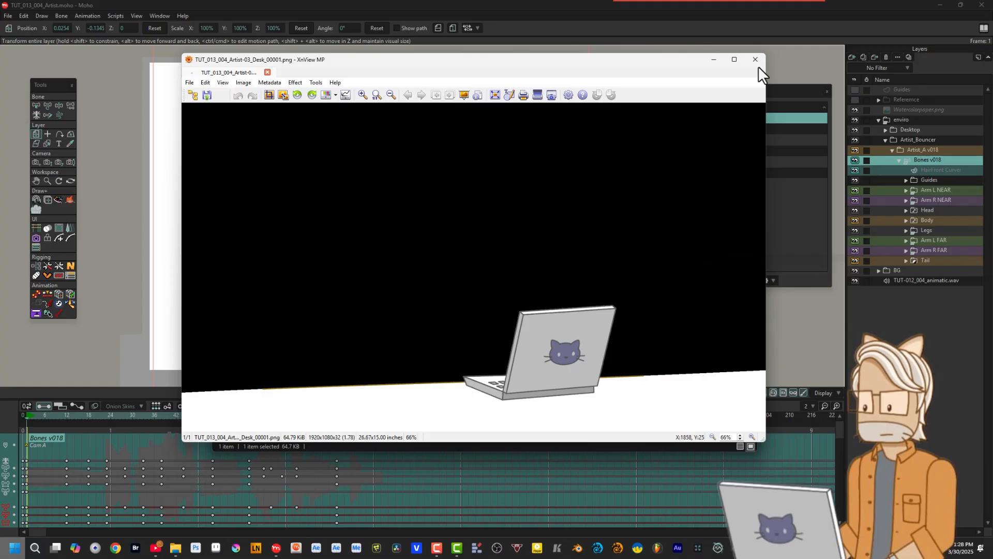
left_click(755, 60)
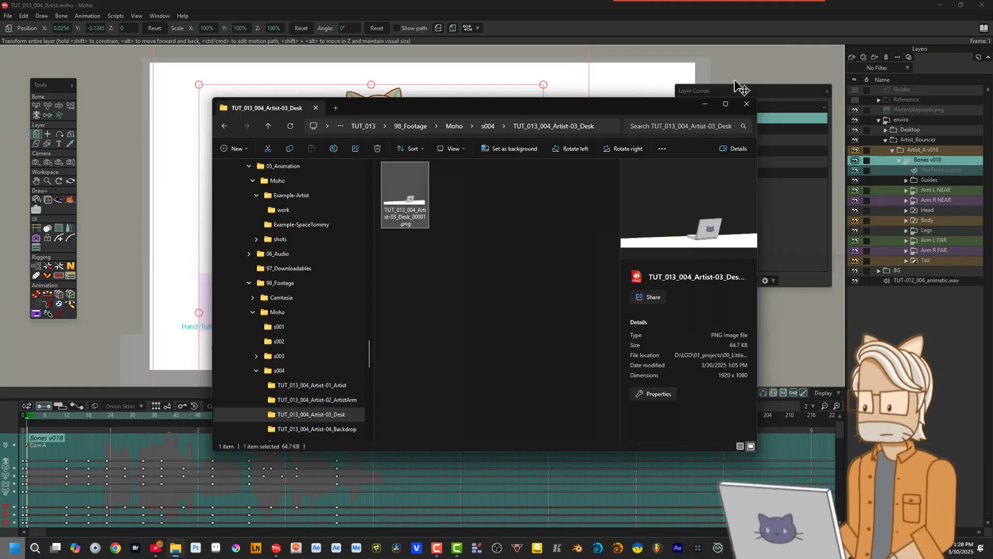
Step: Open the exported 04_Backdrop and 05_Overlay images from their output folders to examine them
left_click(344, 416)
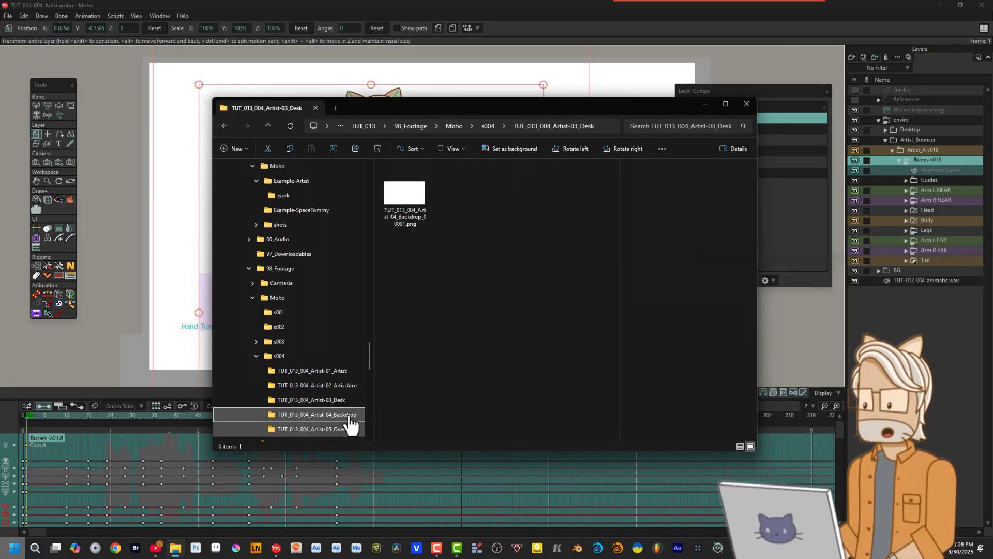
left_click(408, 194)
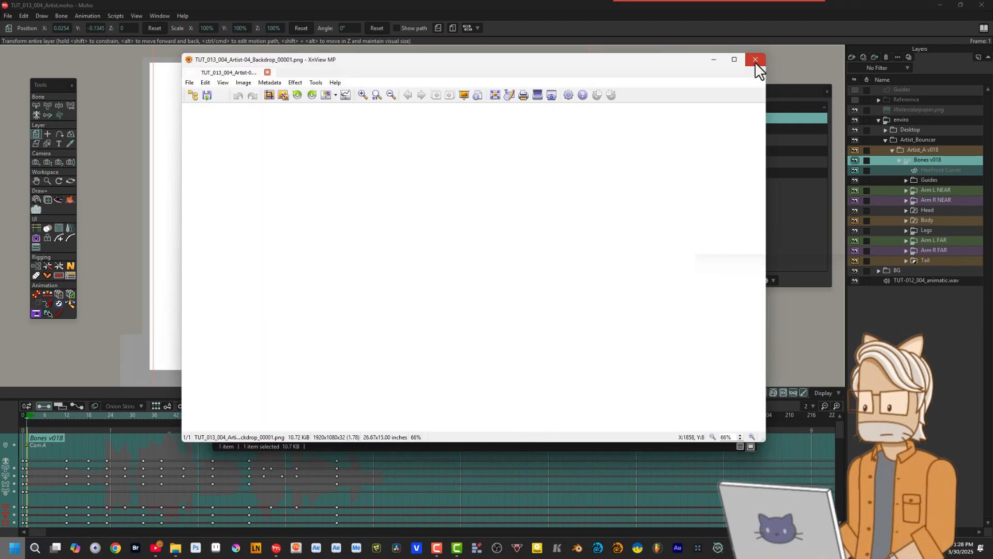
left_click(755, 60)
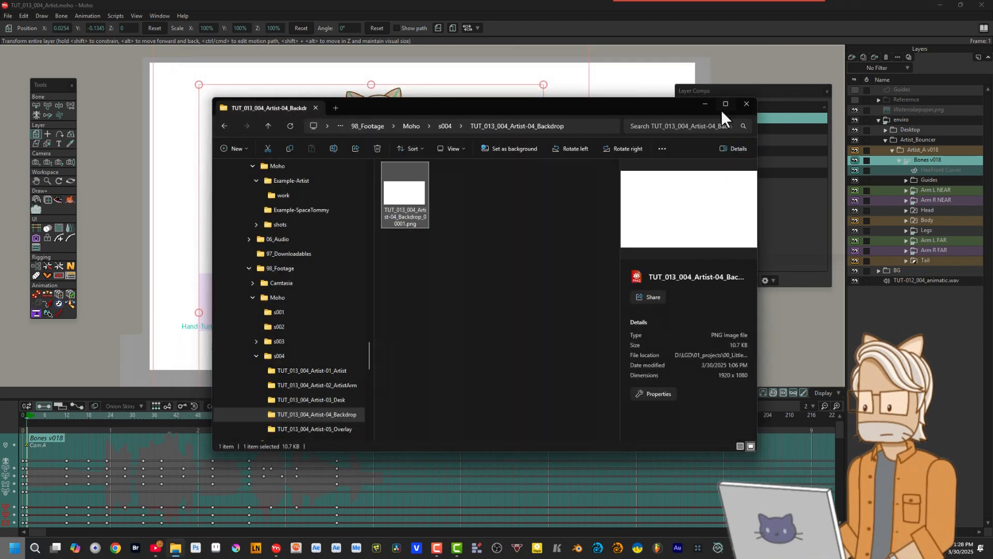
left_click(341, 431)
double_click(406, 191)
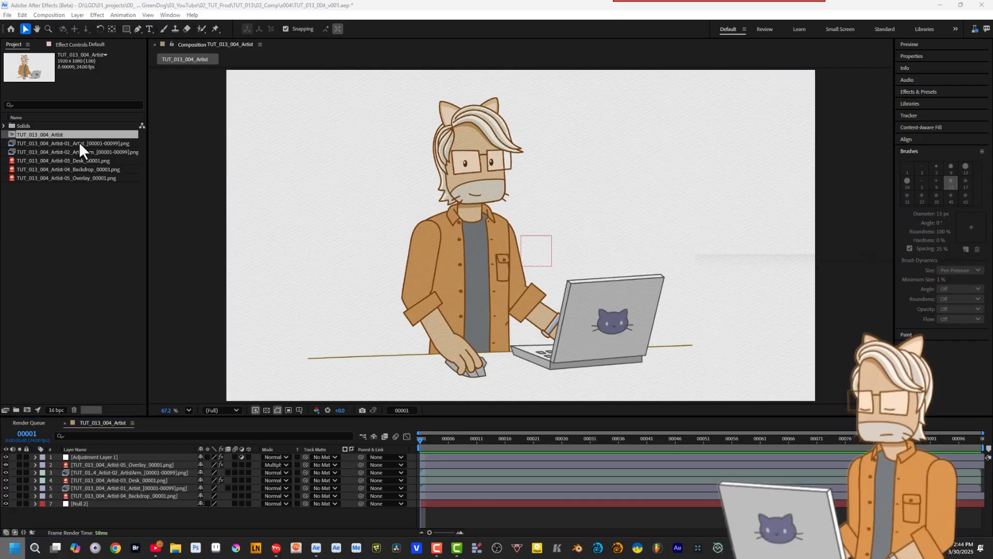
Step: In After Effects, replace the TUT_013_004_Artist-01_Artist footage with the PNG sequence starting at frame 00001 in the s004 01_Artist folder
left_click(80, 144)
key("ctrl+h")
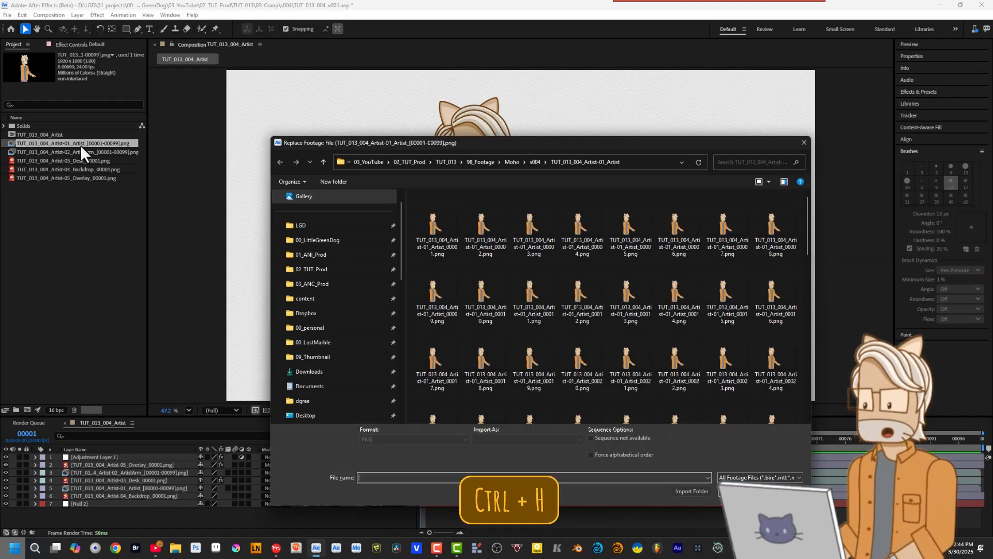
double_click(432, 226)
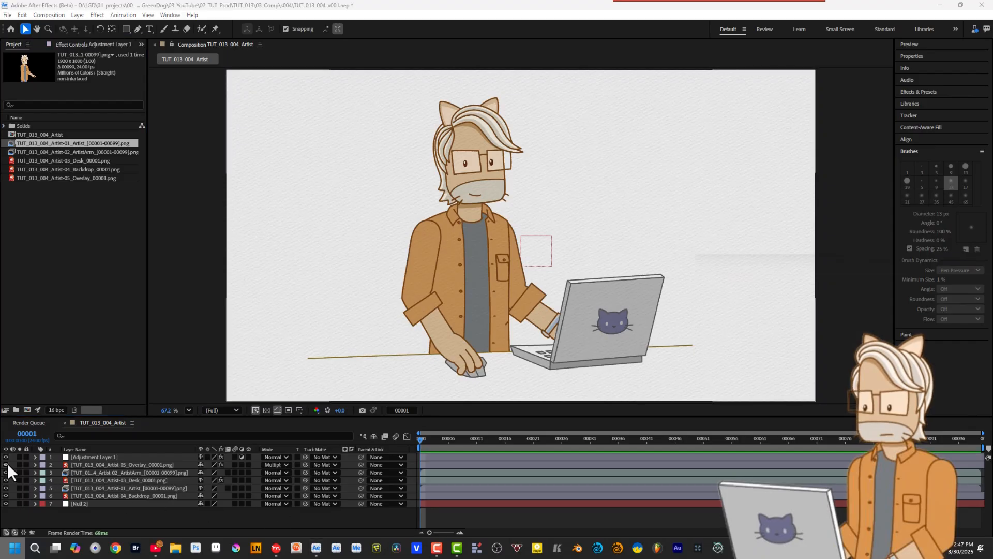
Step: Toggle the visibility of the footage layers, including 02_ArtistArm, to examine how each one contributes to the composition
left_click_drag(6, 464, 13, 525)
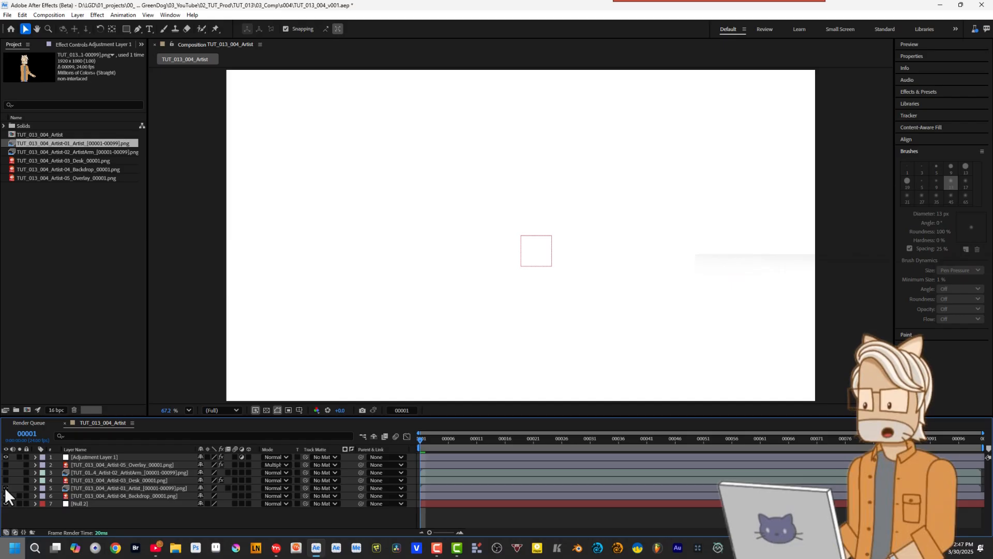
left_click(5, 488)
left_click(5, 480)
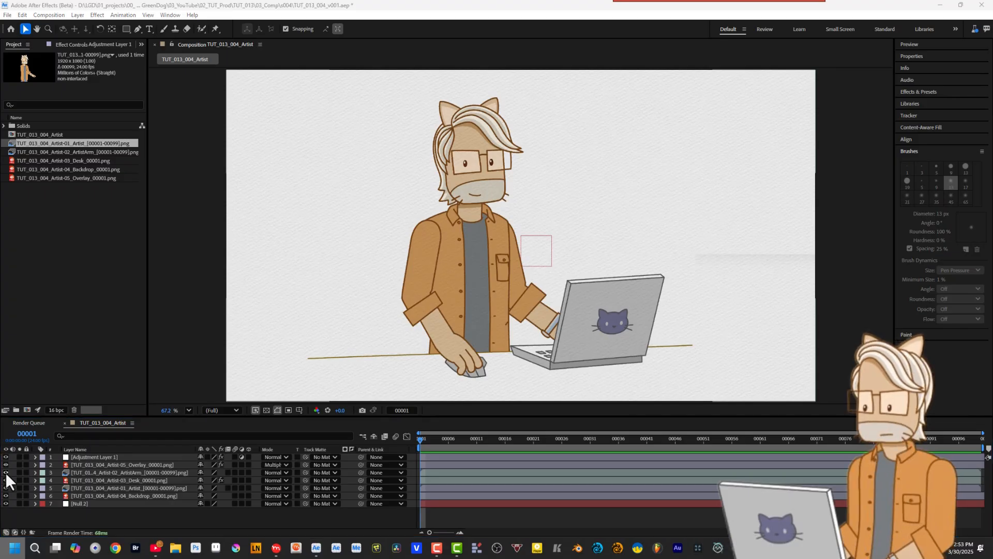
left_click(5, 472)
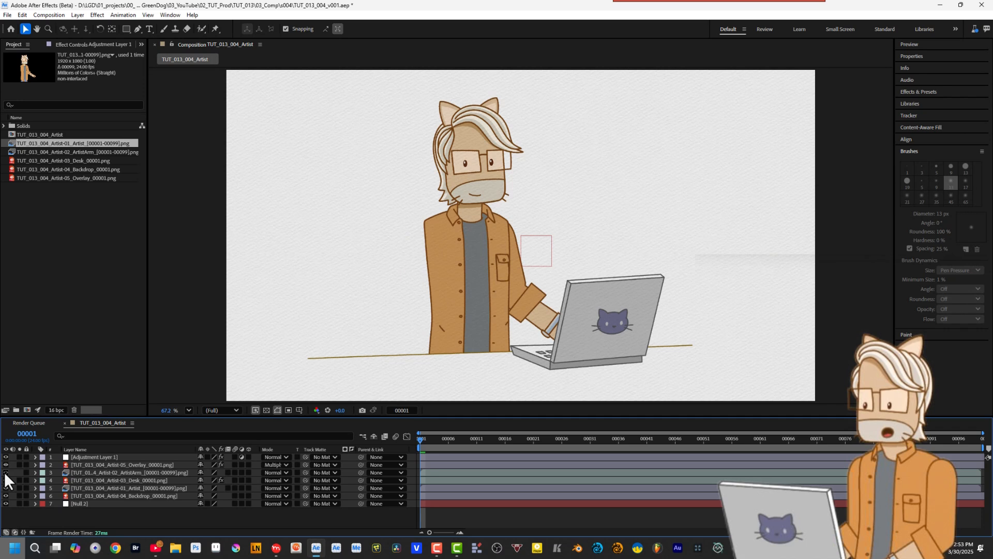
left_click(6, 472)
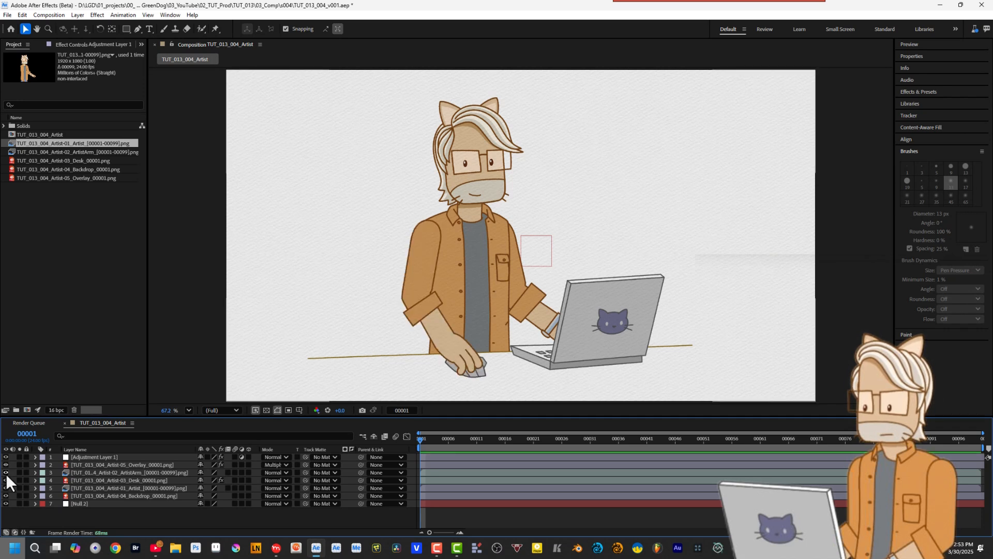
Step: Show the Posterize Time effect on Adjustment Layer 1 and play the composition to examine its effect on the animation
left_click(125, 457)
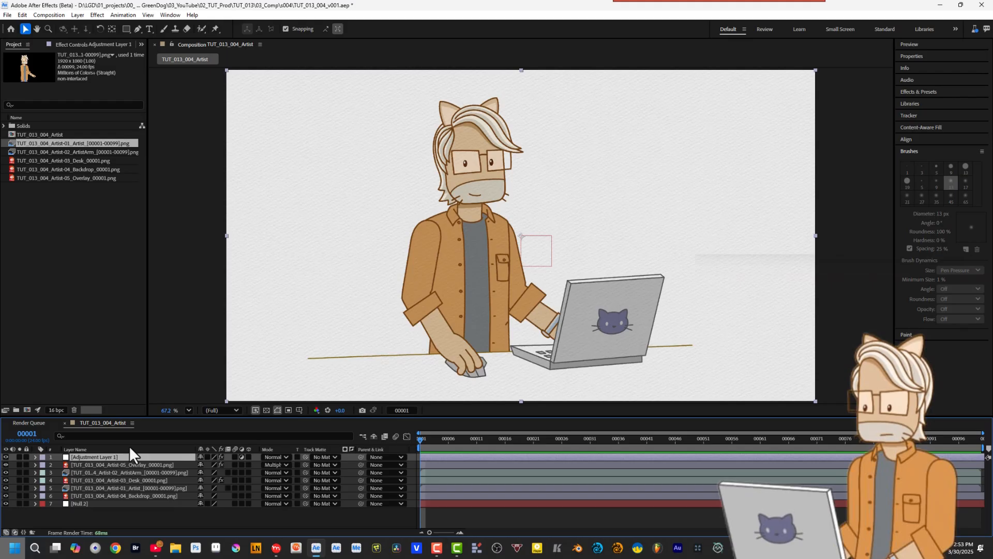
left_click(98, 43)
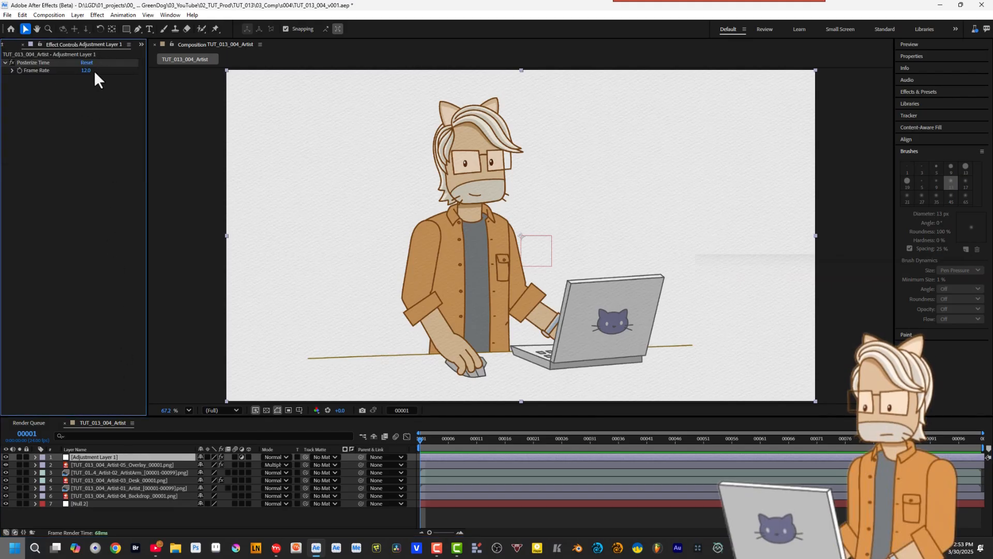
left_click(95, 70)
key("space")
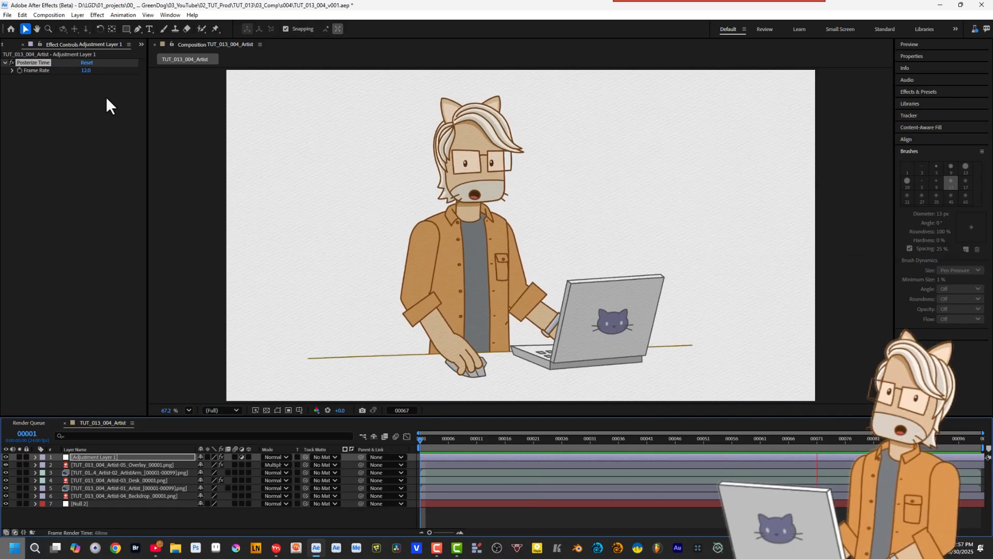
Step: Try a Posterize Time frame rate of 6 during playback, restore it to 12, and stop the preview
left_click(85, 71)
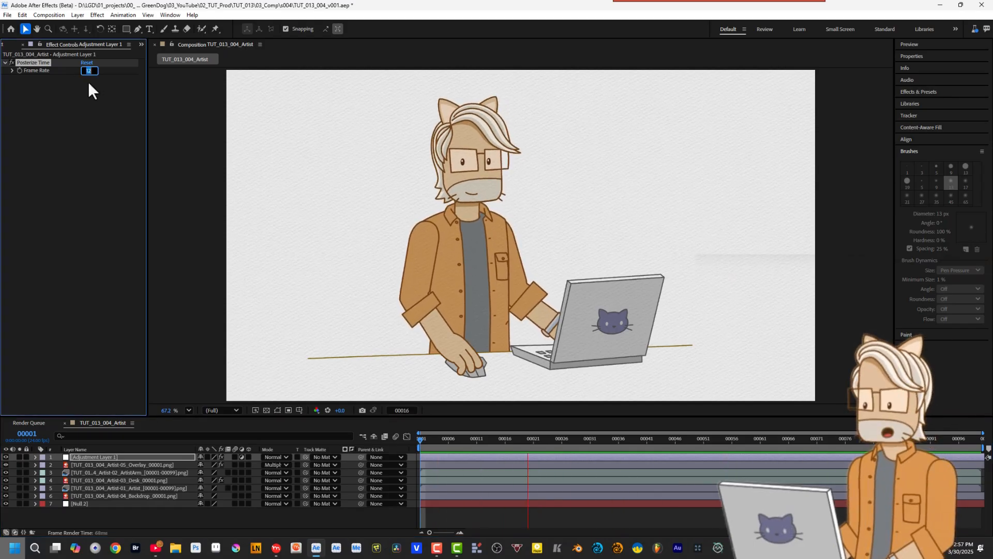
type("6")
key("Return")
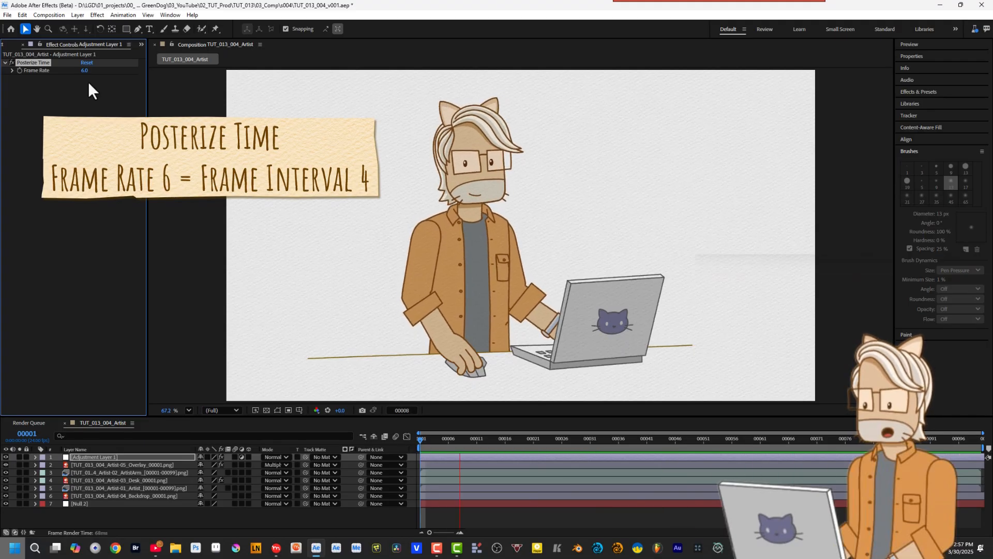
left_click(87, 70)
type("12")
key("Return")
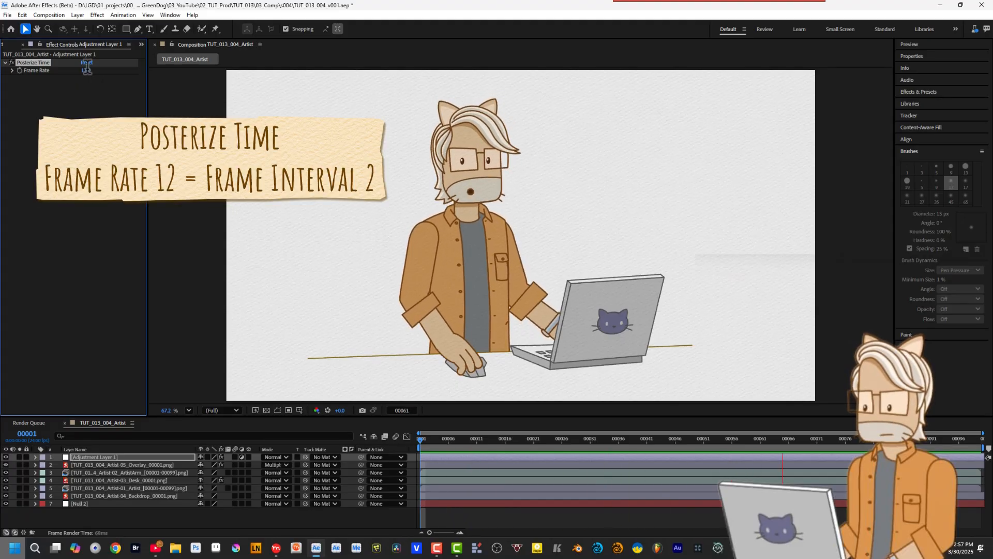
key("space")
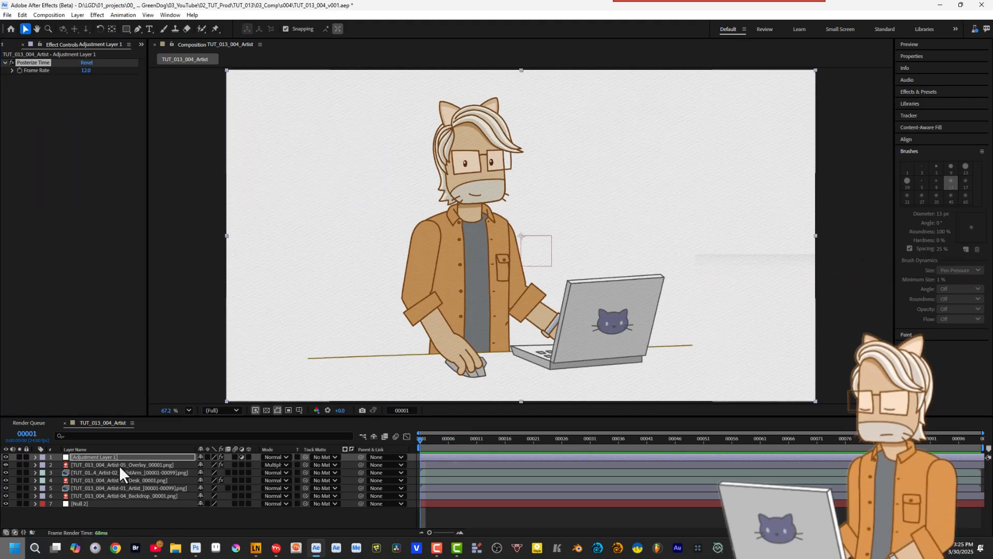
left_click(120, 465)
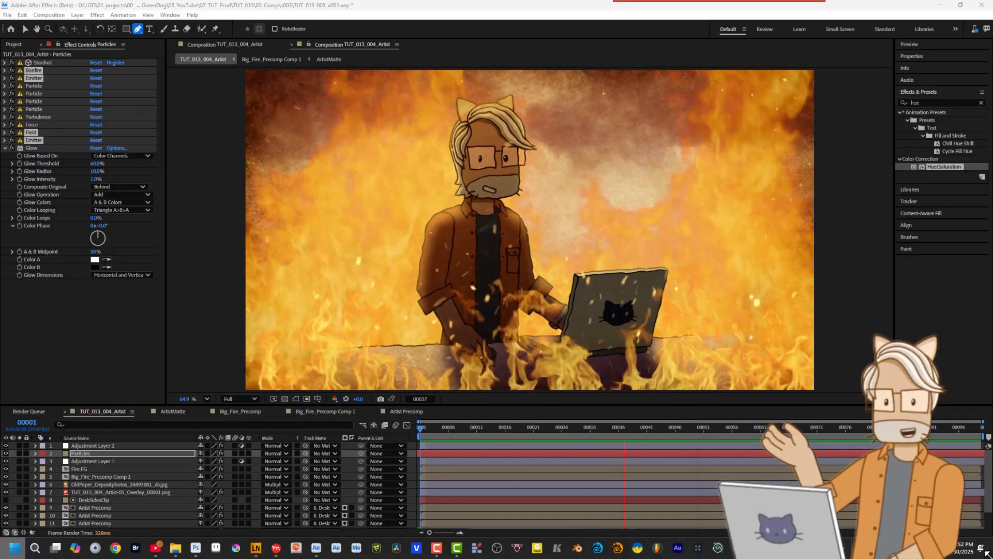
Step: Queue the TUT_013_004_Artist composition for rendering, send it to Adobe Media Encoder, and open its [LGD] Apple ProRes 422 (16bit) - No Audio settings
key("ctrl+m")
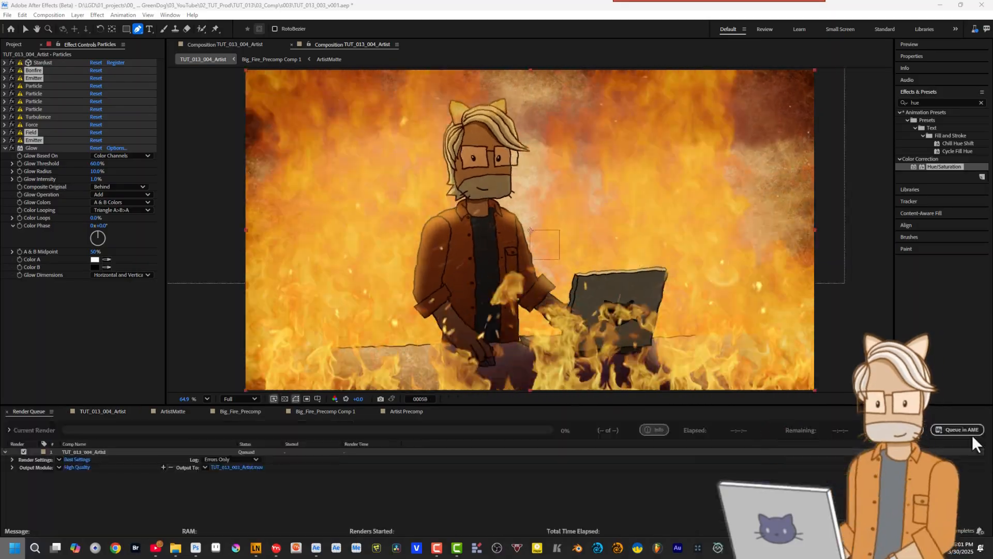
left_click(969, 431)
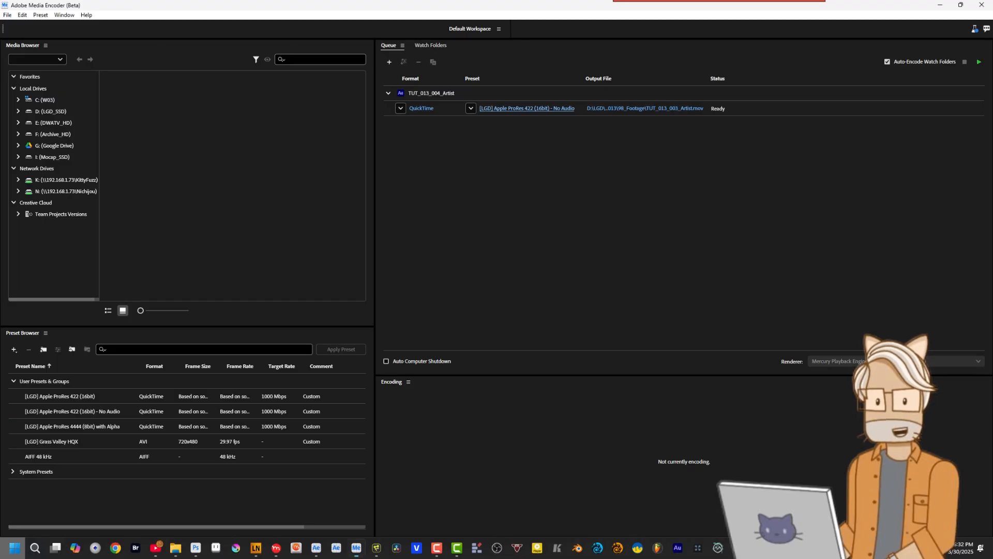
left_click(526, 108)
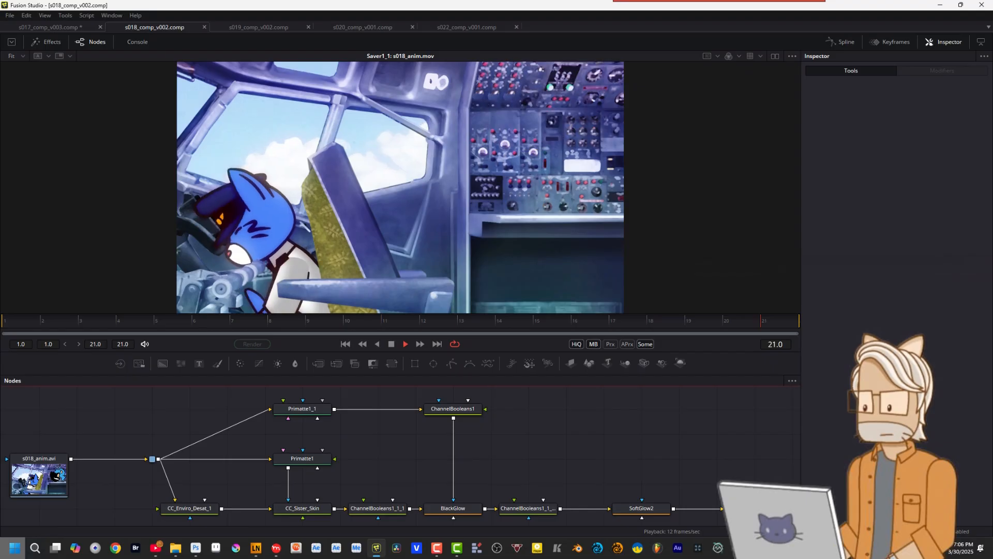
Step: In Fusion Studio, look through the s019, s020 and s022 compositions and their node setups
key("ctrl+Tab")
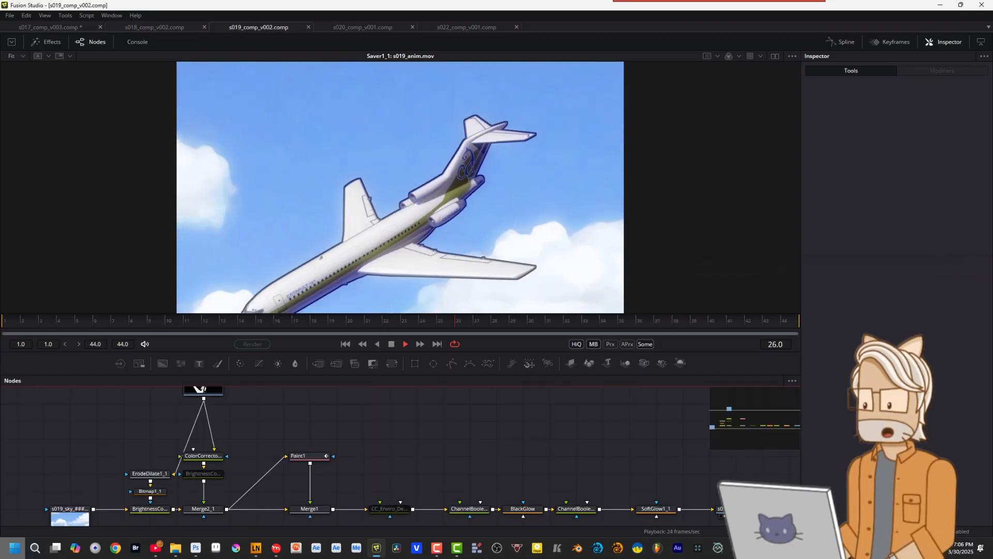
key("ctrl+Tab")
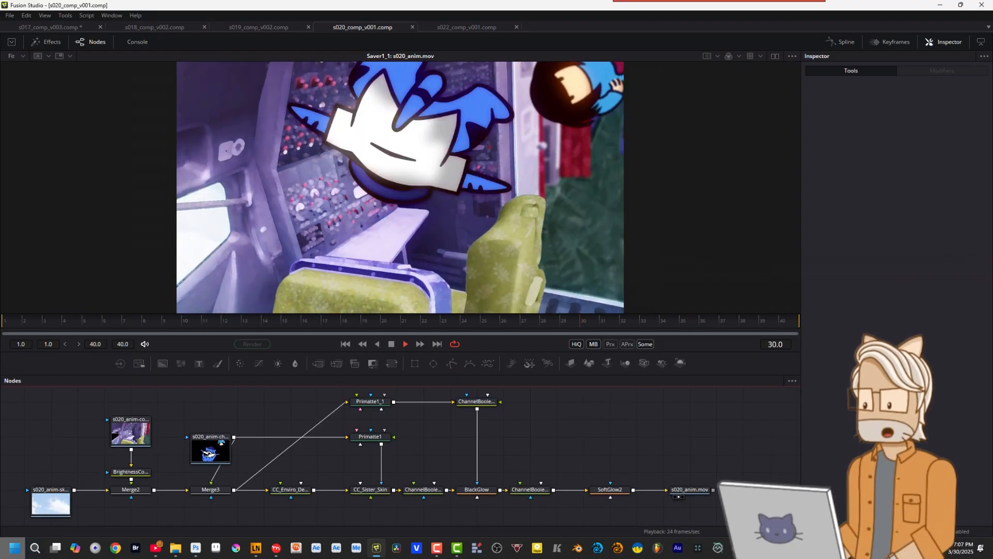
key("ctrl+Tab")
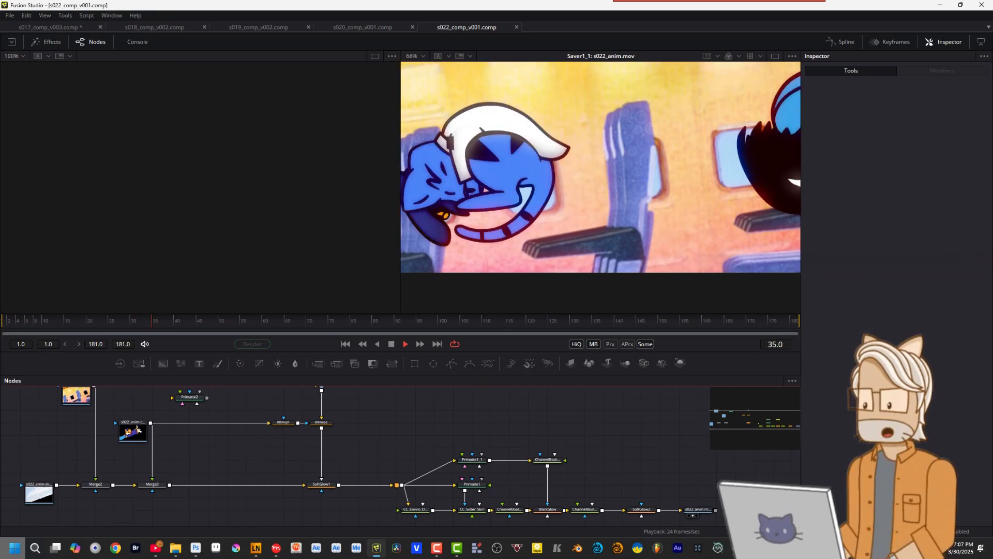